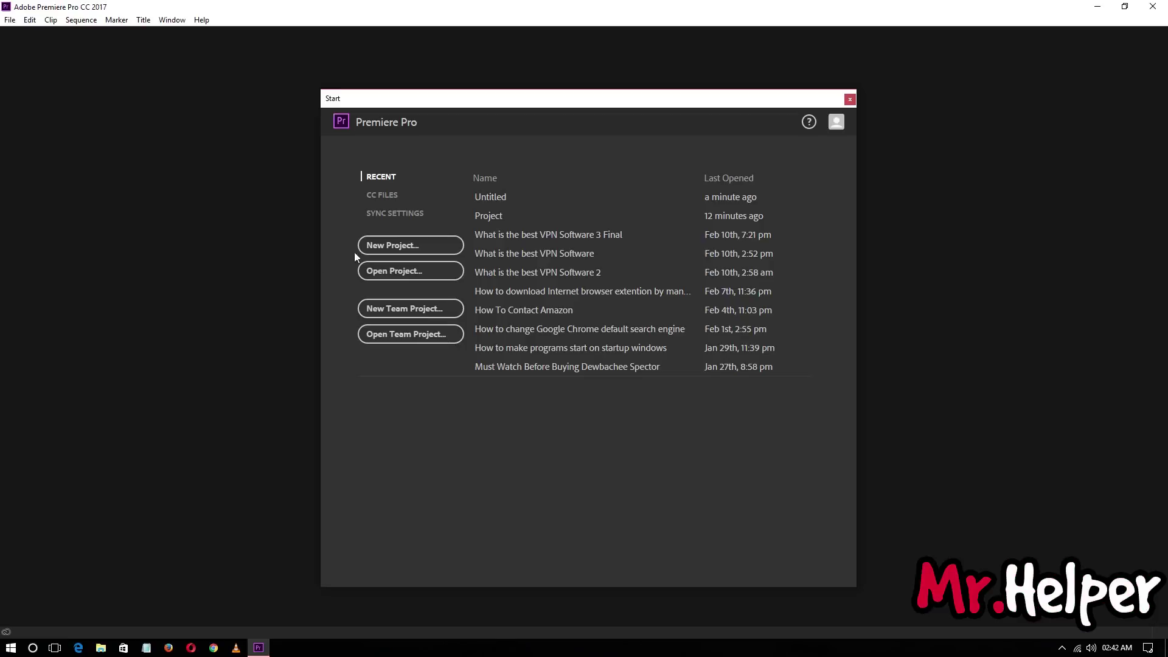
Create a new project named Untitled with the GPU Acceleration (CUDA) renderer, overwriting the existing project of that name.
{"action": "left_click", "coordinate": [371, 255]}
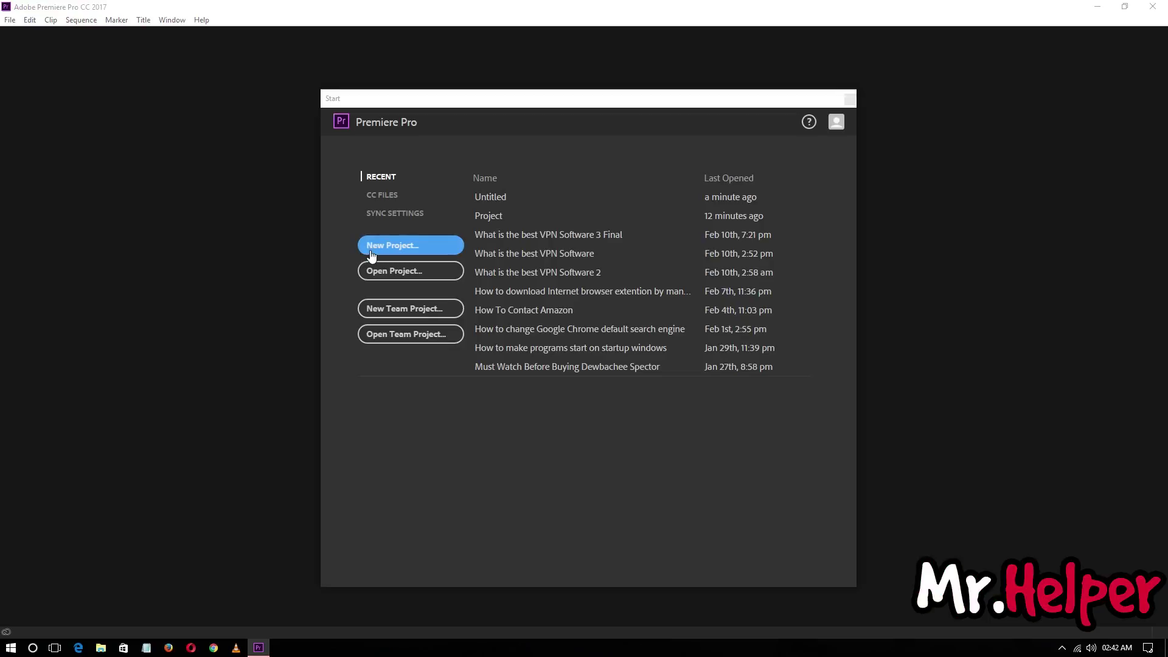
{"action": "left_click_drag", "start_coordinate": [487, 277], "coordinate": [429, 129]}
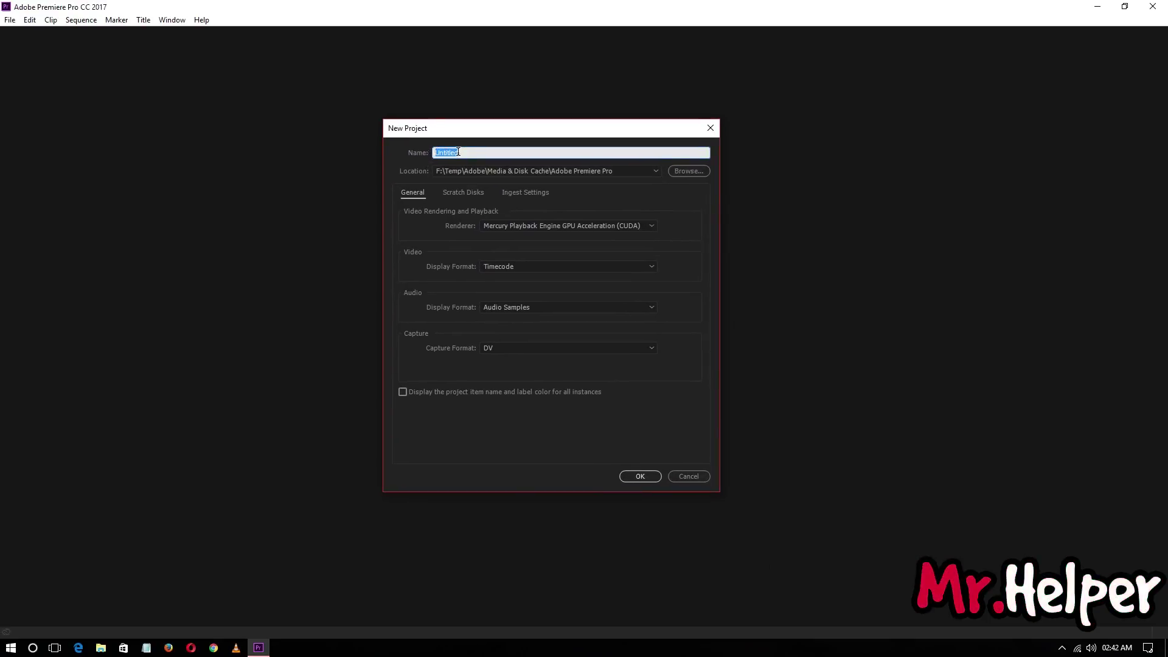
{"action": "left_click", "coordinate": [507, 226]}
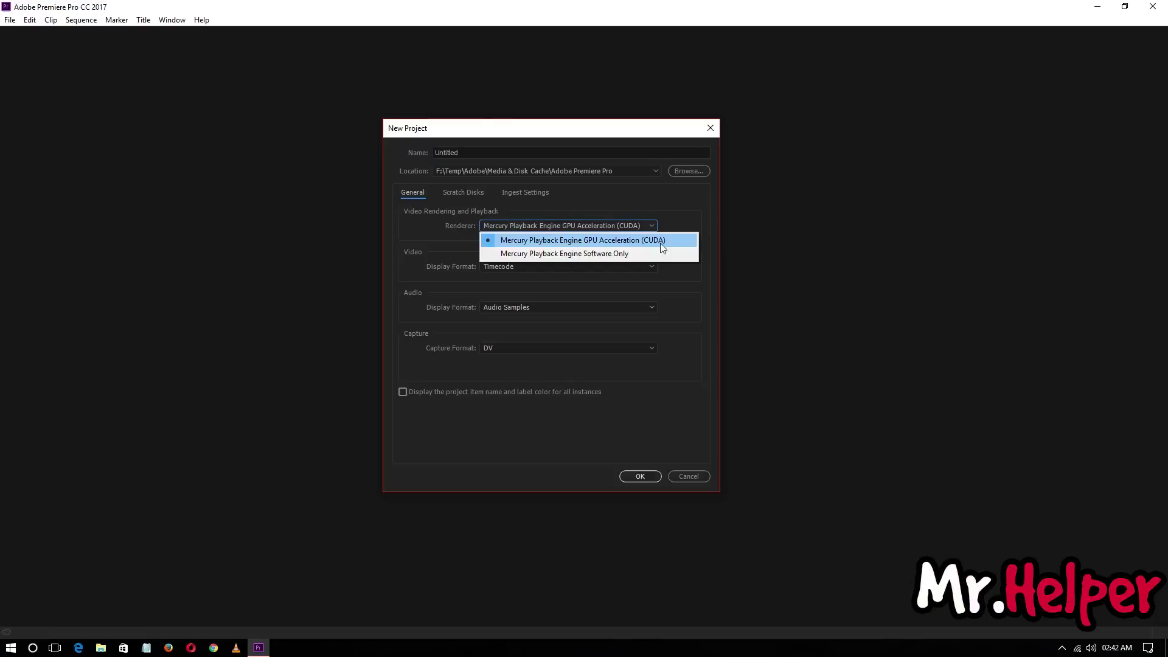
{"action": "left_click", "coordinate": [437, 226]}
{"action": "left_click", "coordinate": [639, 476]}
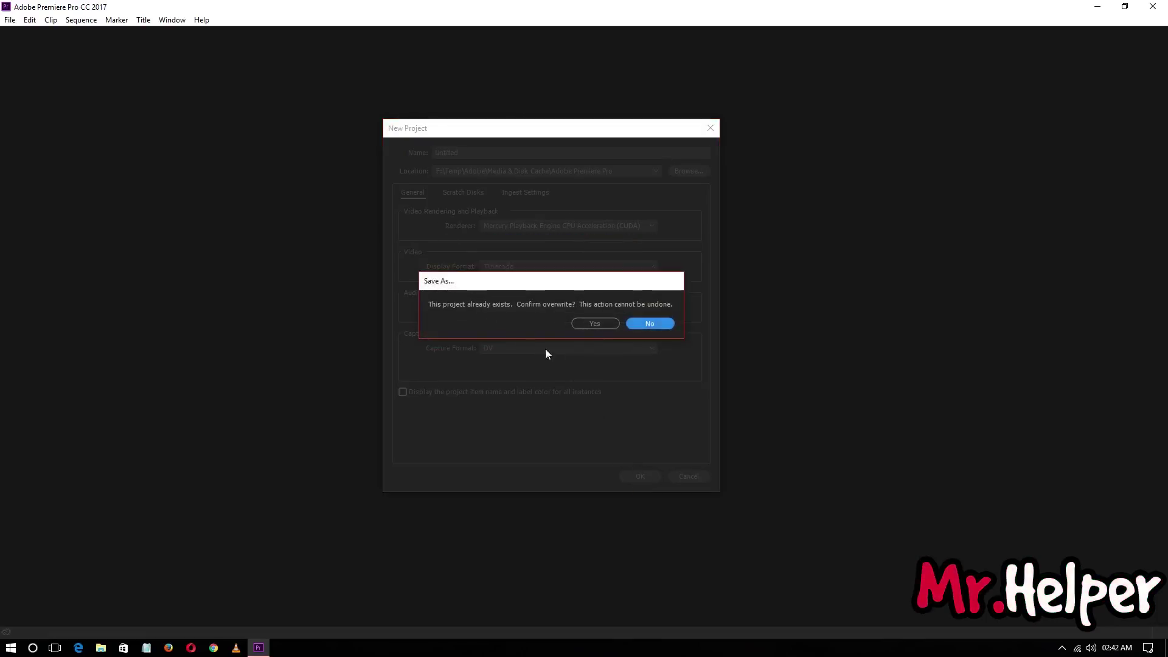
{"action": "left_click", "coordinate": [588, 326]}
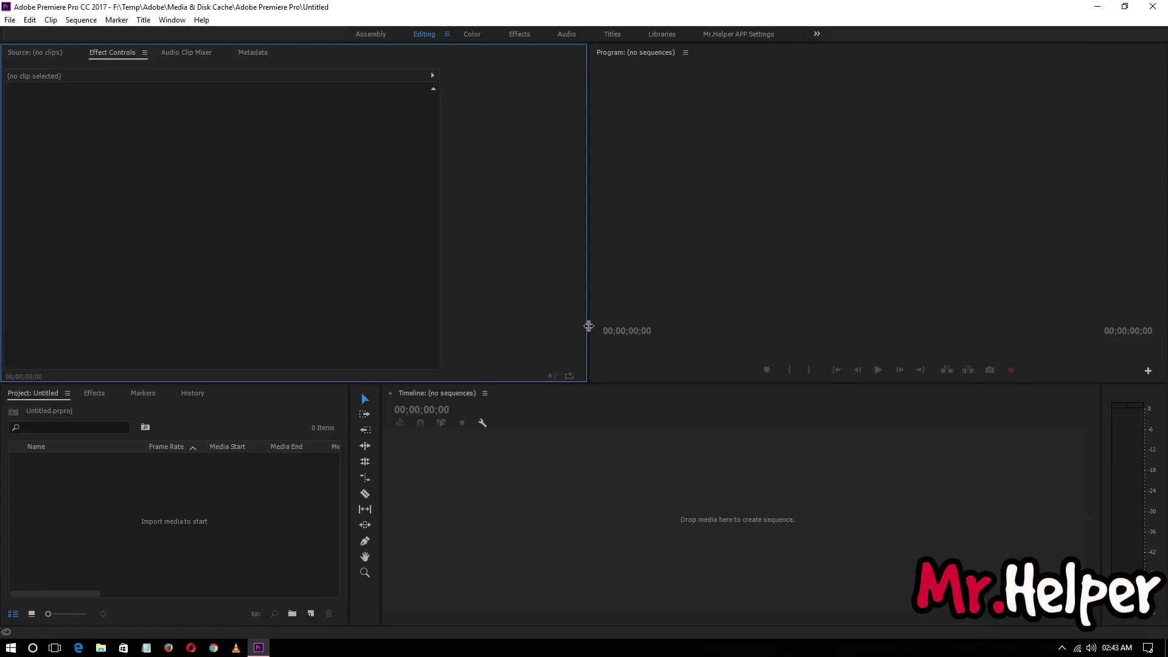
{"action": "left_click", "coordinate": [1096, 7]}
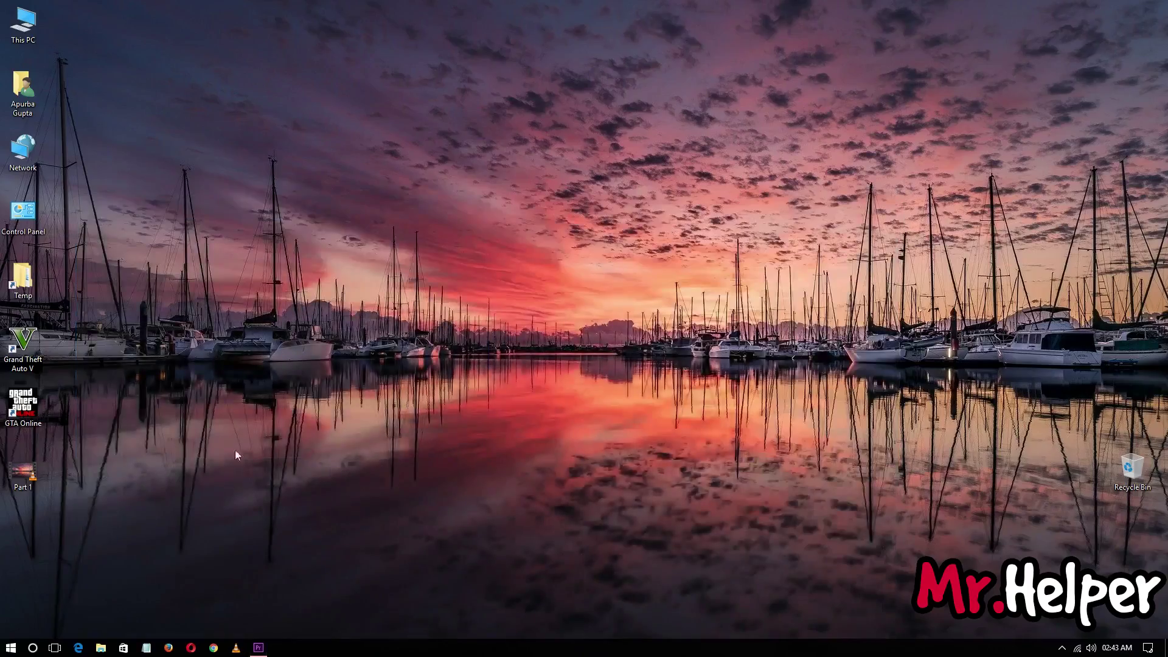
{"action": "left_click_drag", "start_coordinate": [22, 469], "coordinate": [256, 653]}
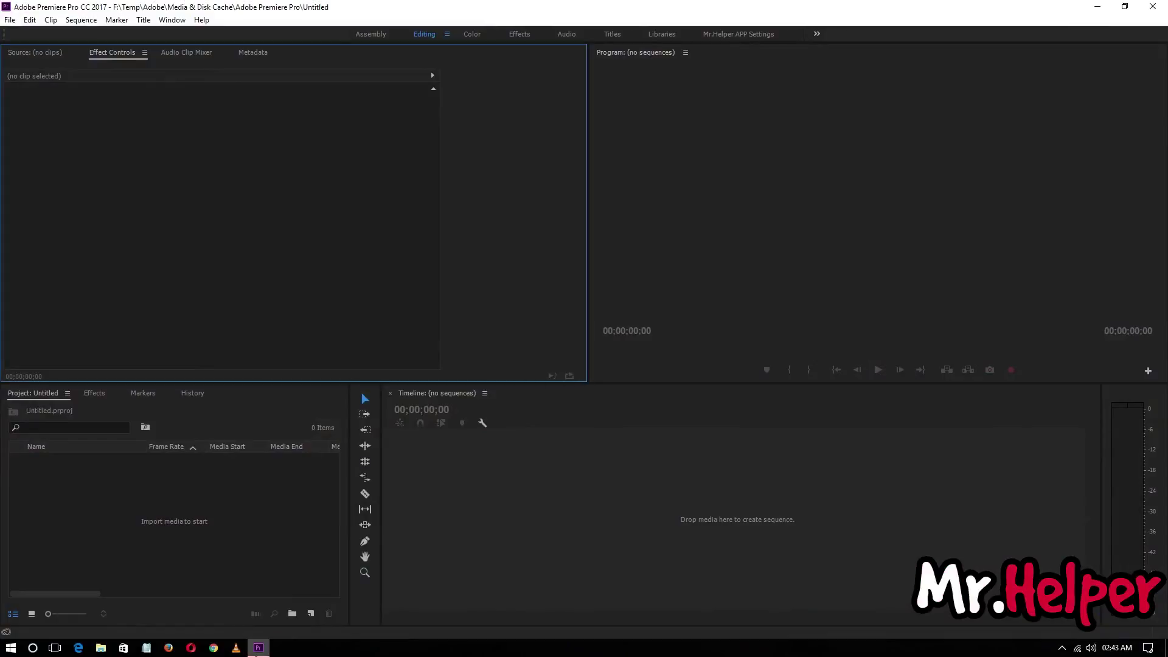
{"action": "left_click_drag", "start_coordinate": [256, 653], "coordinate": [256, 653]}
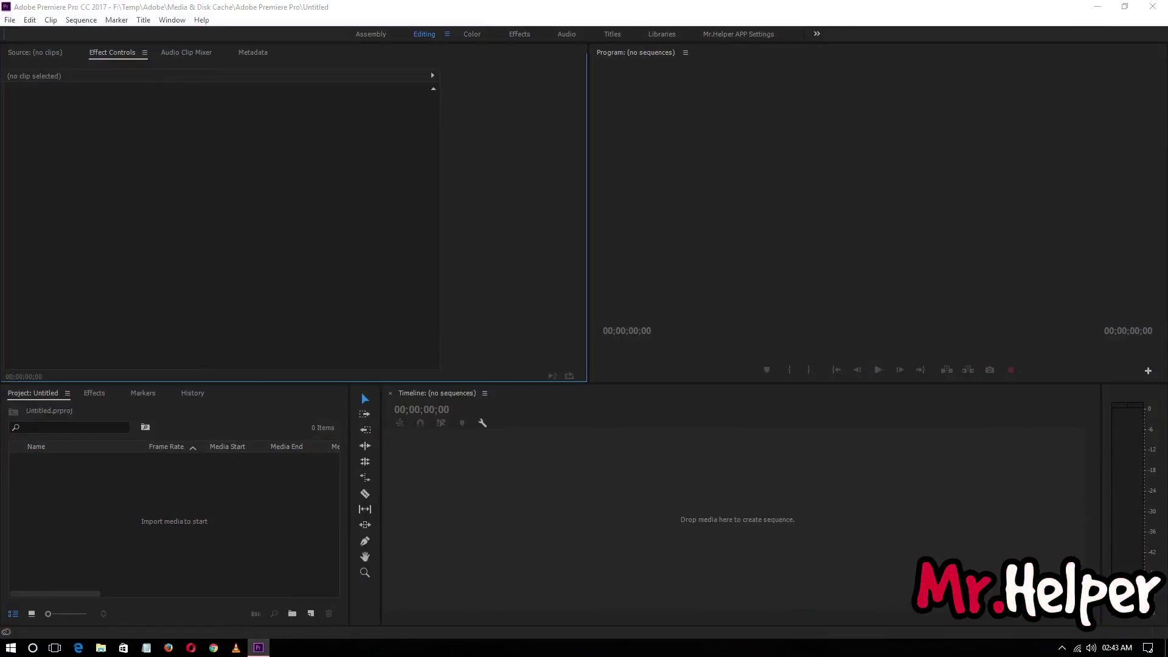
Switch to the desktop and preview the Part 1 video in VLC media player, pausing and muting the playback.
{"action": "key", "text": "super+d"}
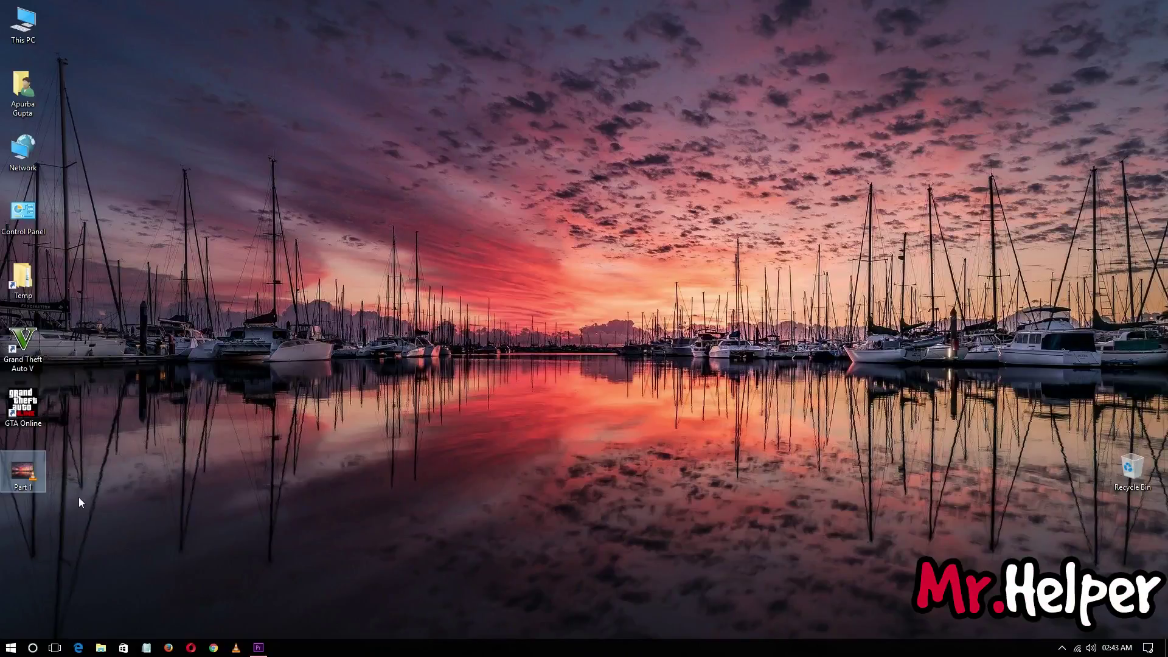
{"action": "double_click", "coordinate": [14, 475]}
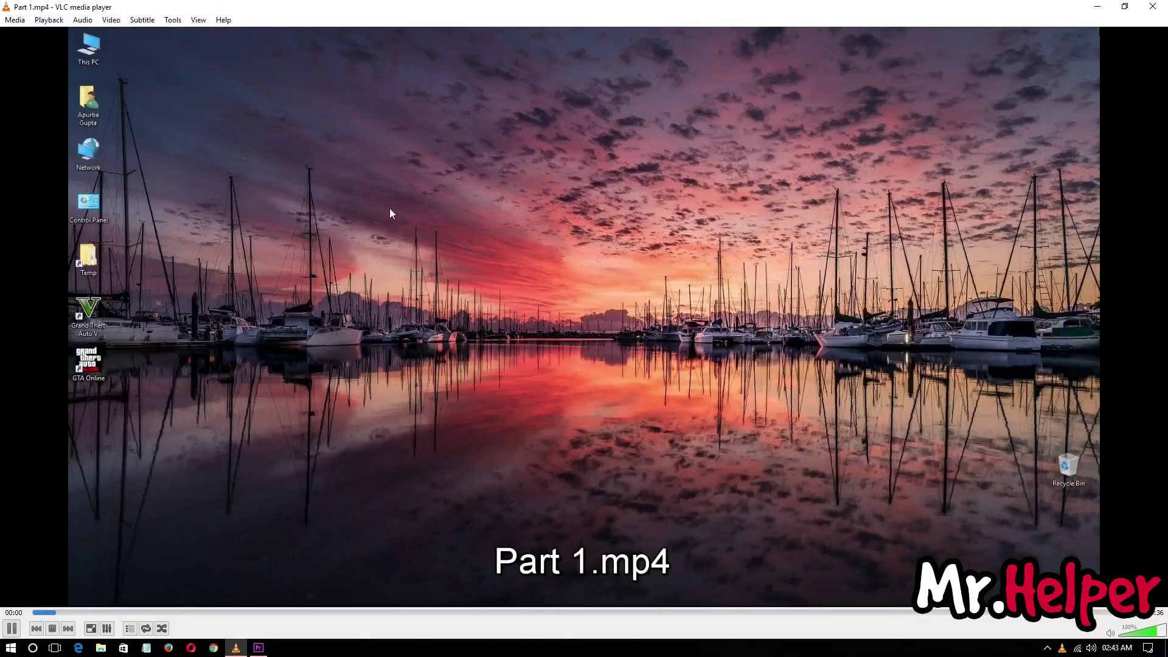
{"action": "right_click", "coordinate": [381, 314]}
{"action": "left_click", "coordinate": [407, 323]}
{"action": "left_click", "coordinate": [1109, 633]}
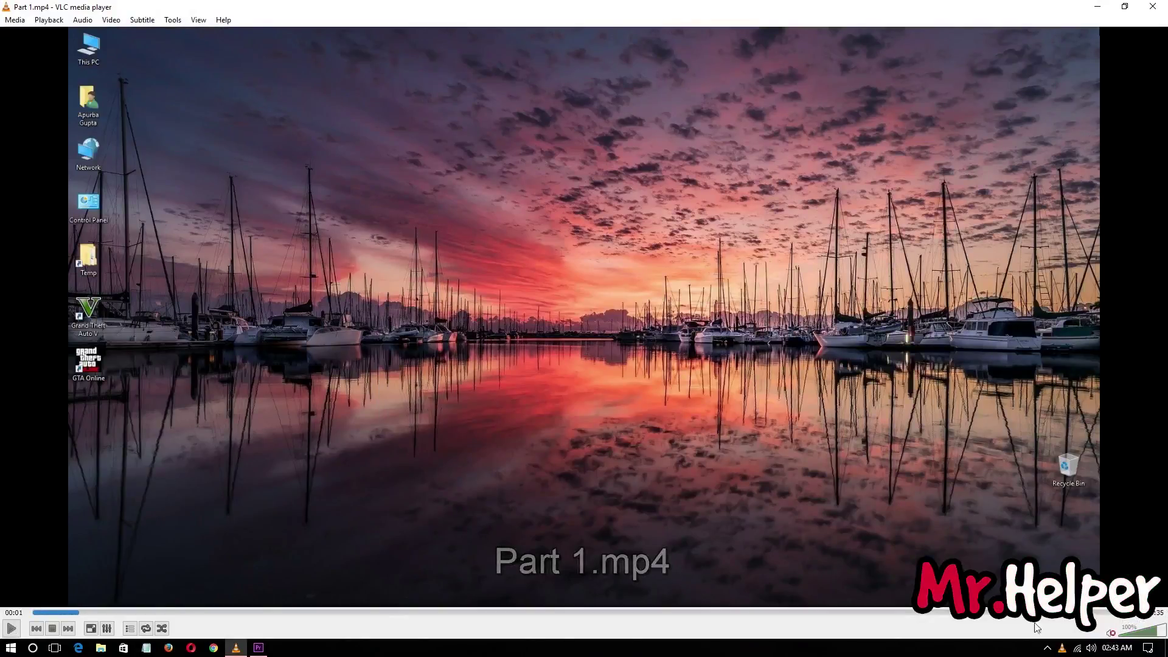
{"action": "left_click", "coordinate": [28, 614]}
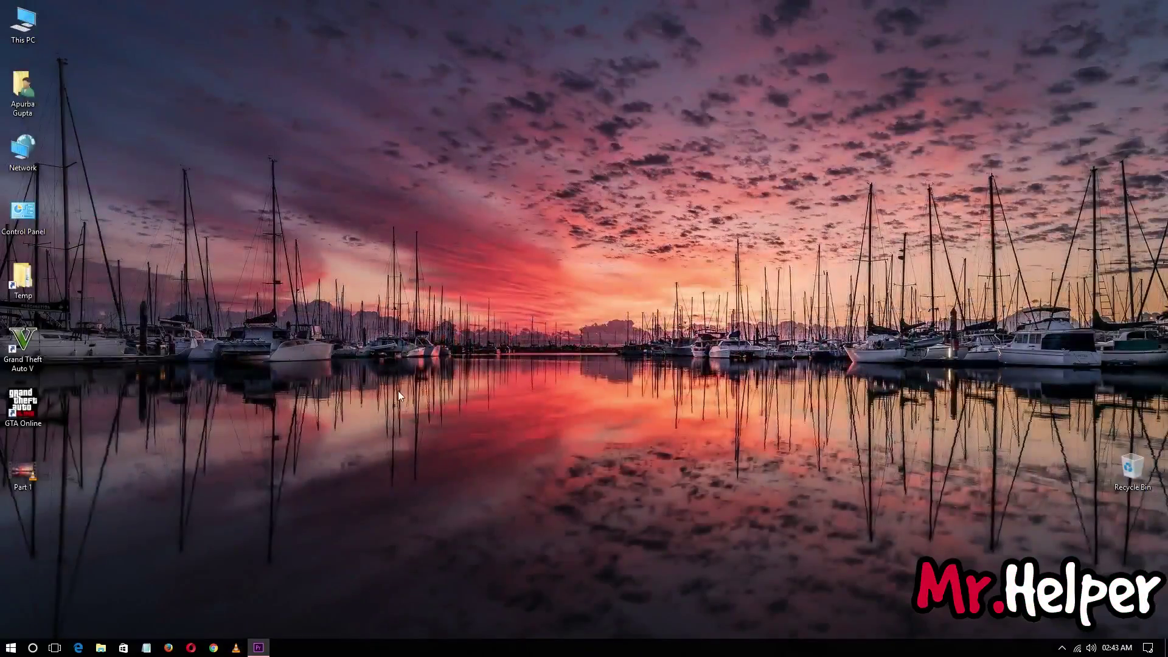
Import the Part 1 video from the desktop into the Premiere Pro project and create a sequence from it.
{"action": "right_click", "coordinate": [218, 353]}
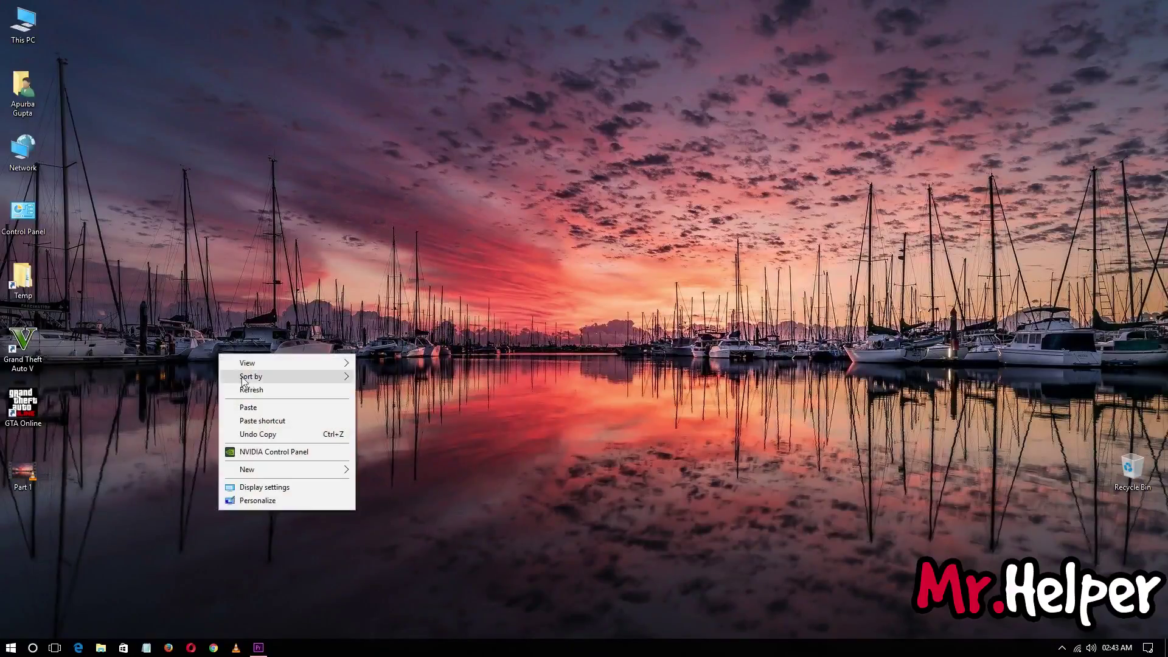
{"action": "left_click", "coordinate": [254, 392]}
{"action": "left_click_drag", "start_coordinate": [31, 466], "coordinate": [467, 525]}
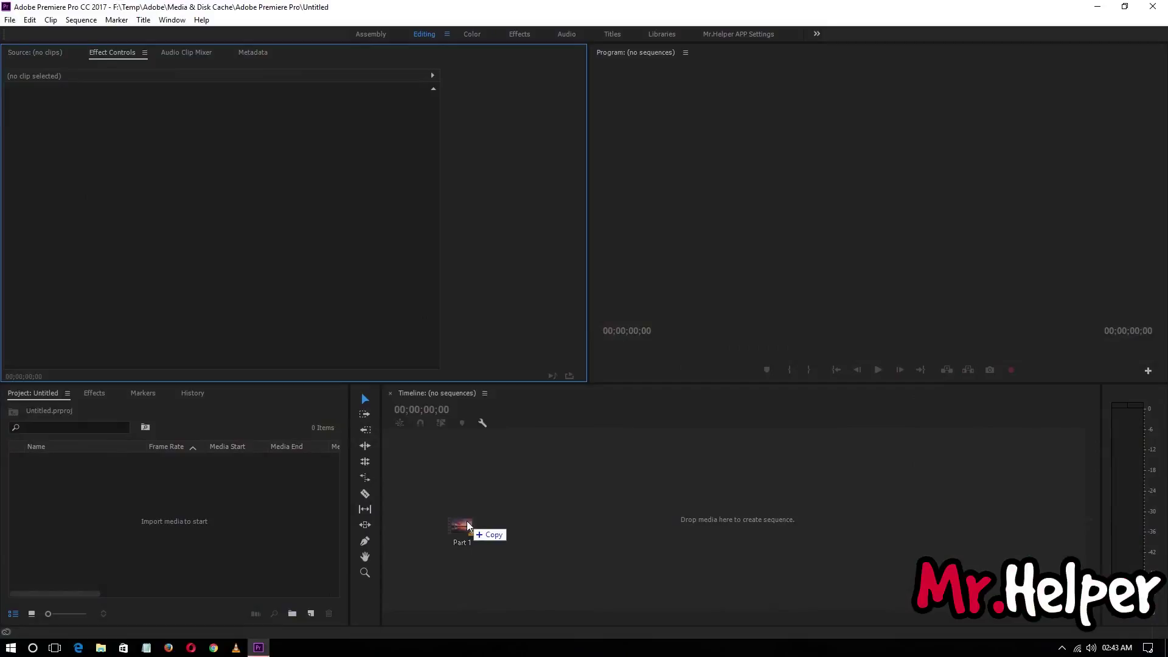
{"action": "left_click_drag", "start_coordinate": [467, 525], "coordinate": [467, 524]}
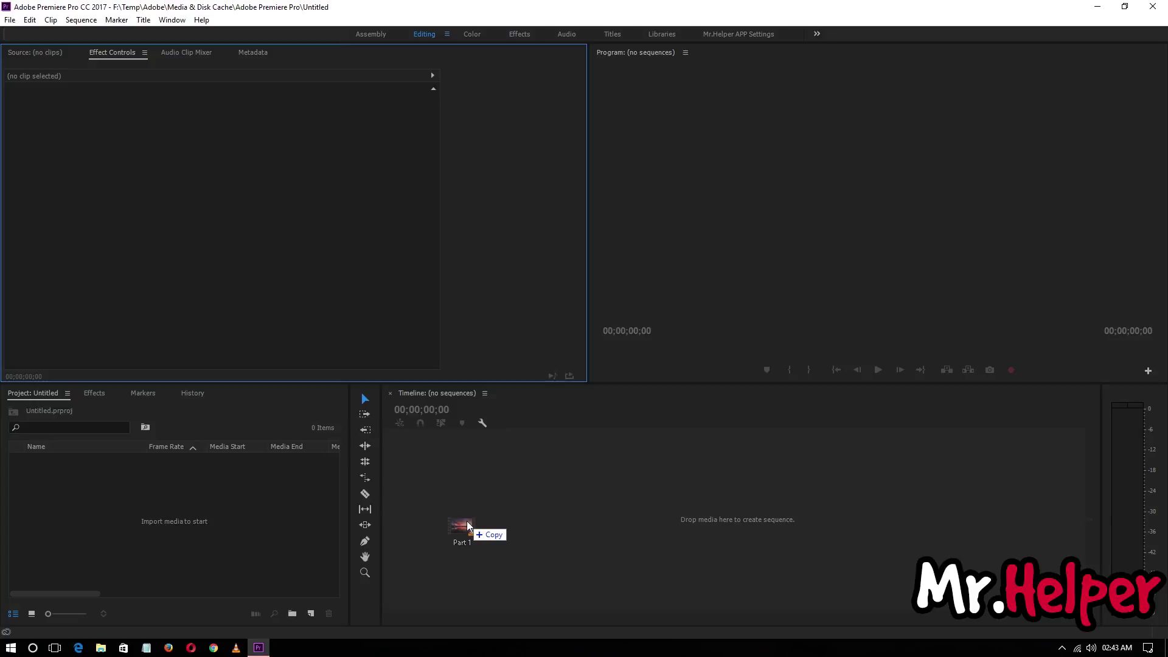
{"action": "left_click_drag", "start_coordinate": [467, 524], "coordinate": [202, 525]}
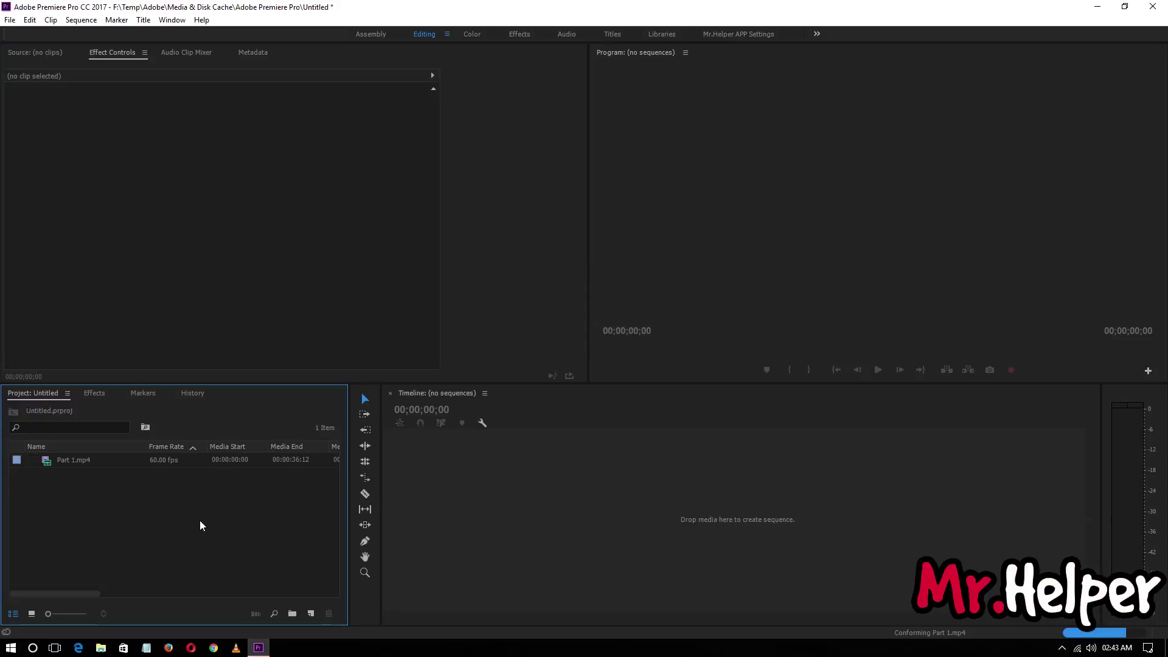
{"action": "left_click", "coordinate": [61, 460]}
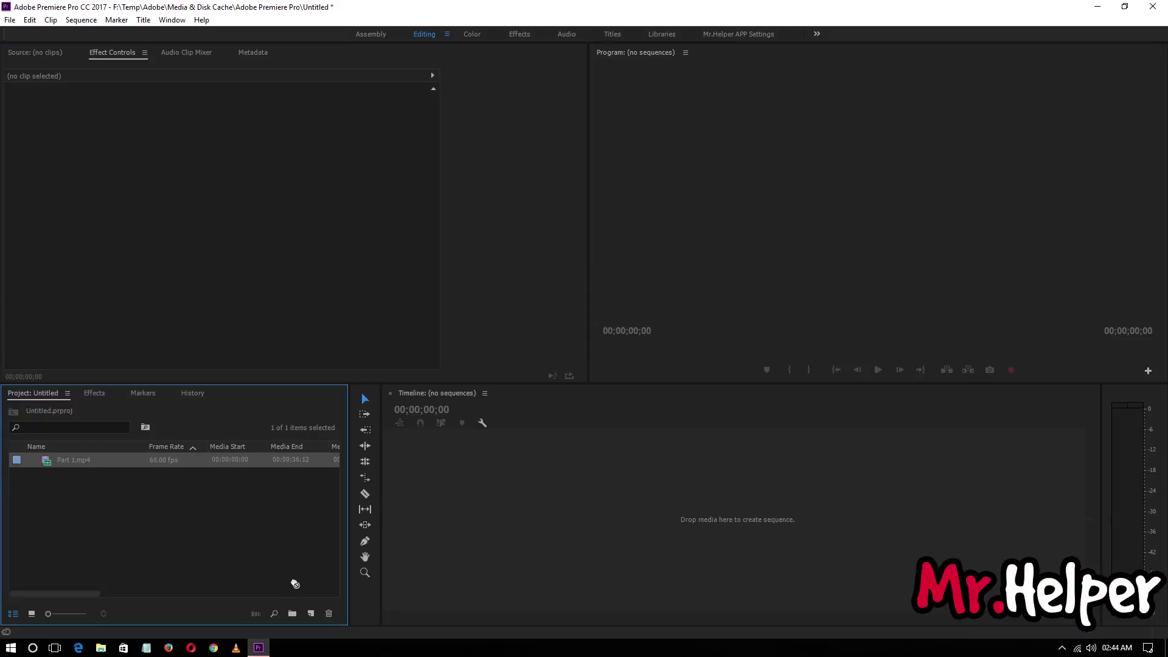
{"action": "left_click_drag", "start_coordinate": [120, 499], "coordinate": [313, 616]}
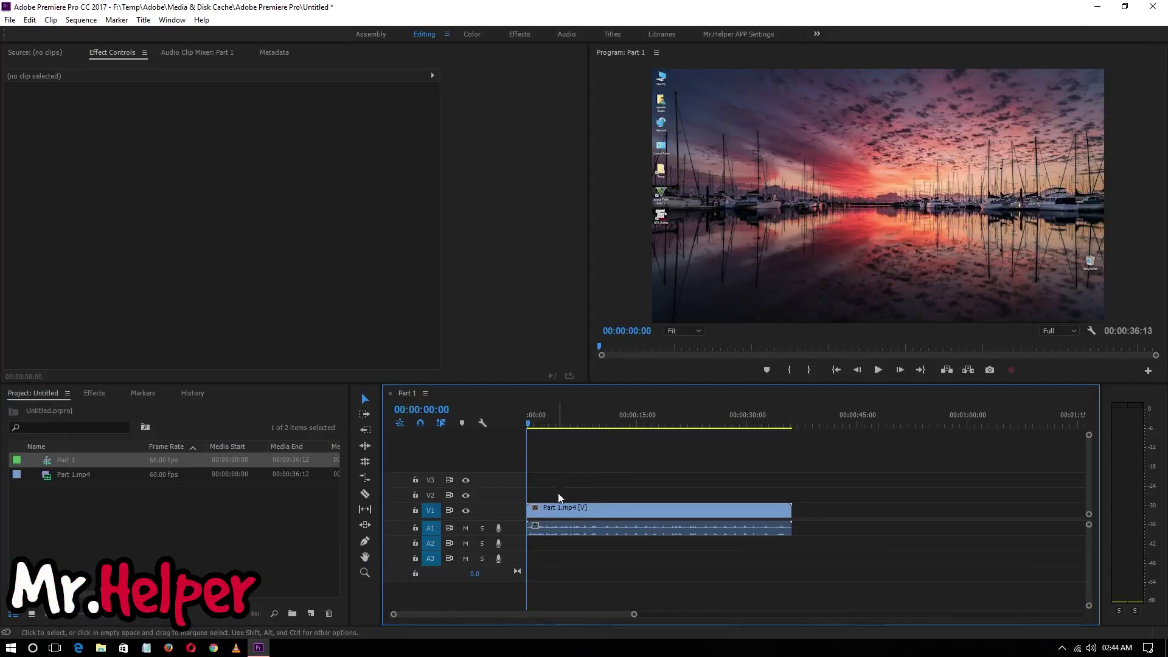
Play the Part 1 sequence from its start in the program monitor, pausing around 9 and 19 seconds.
{"action": "left_click", "coordinate": [878, 371]}
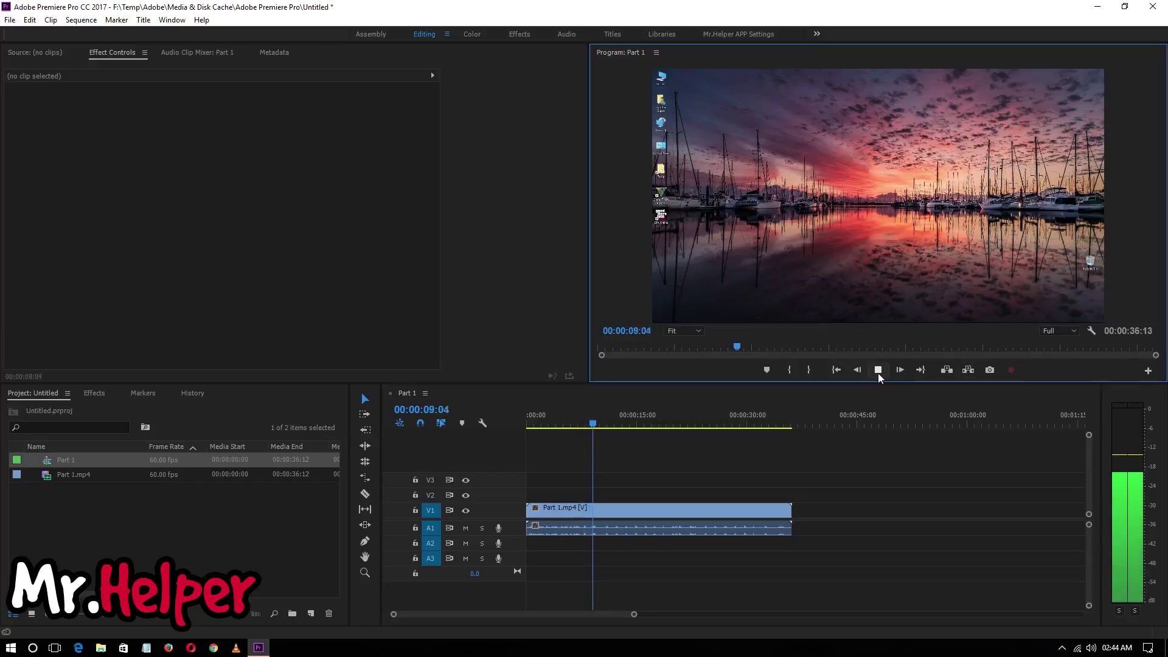
{"action": "left_click", "coordinate": [878, 371]}
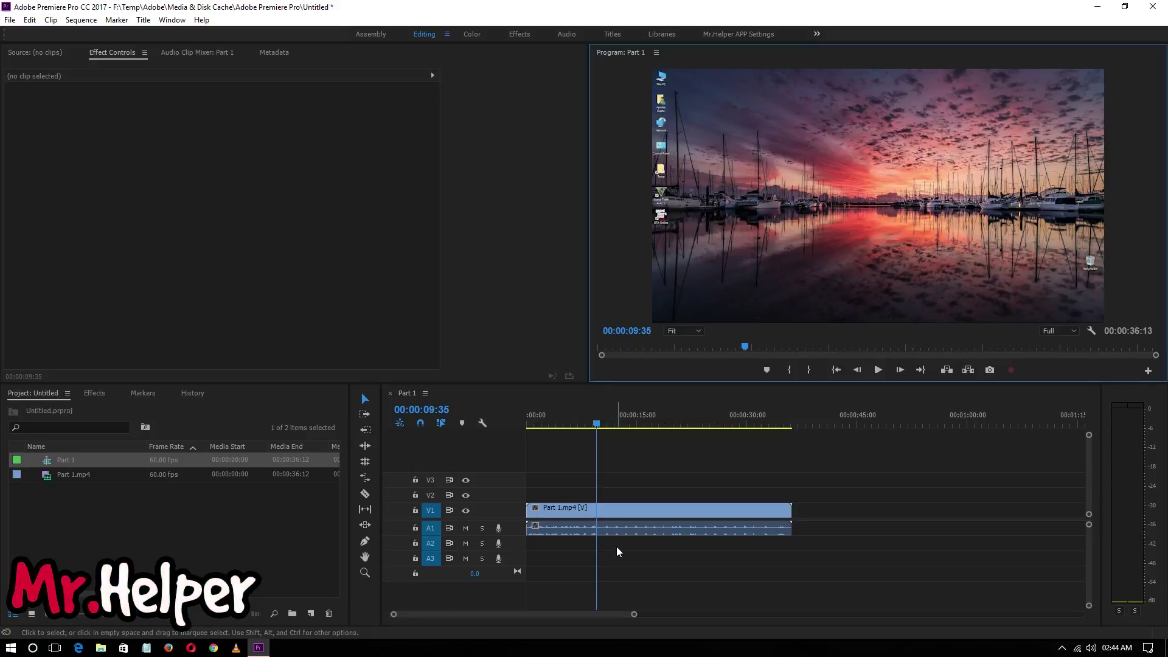
{"action": "key", "text": "space"}
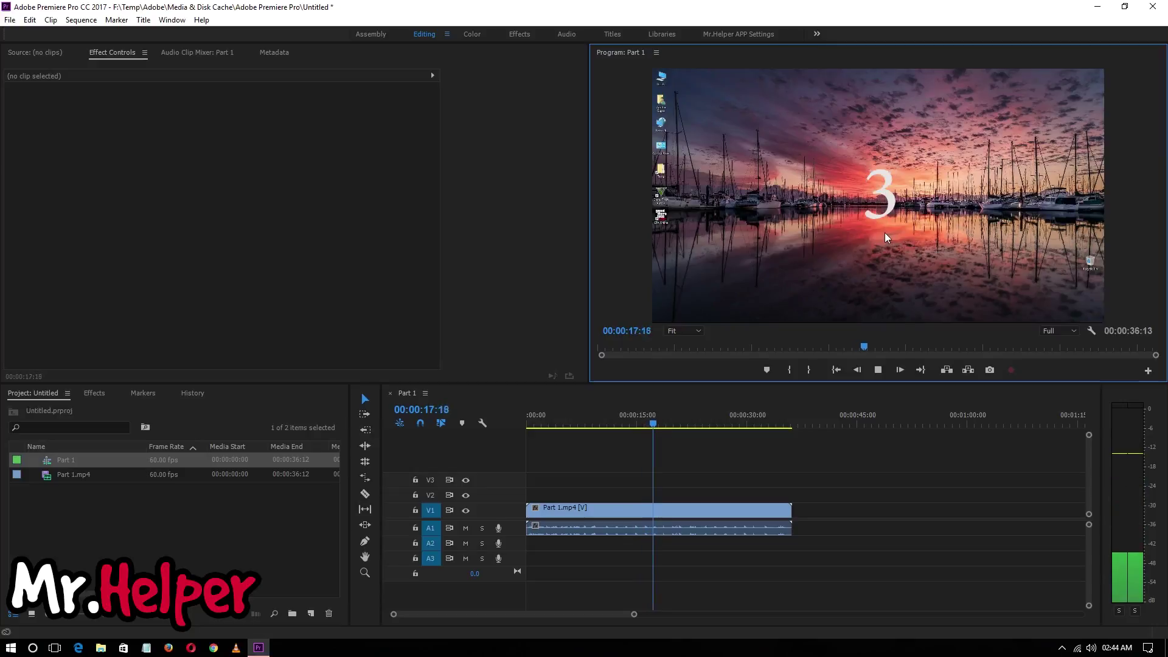
{"action": "key", "text": "space"}
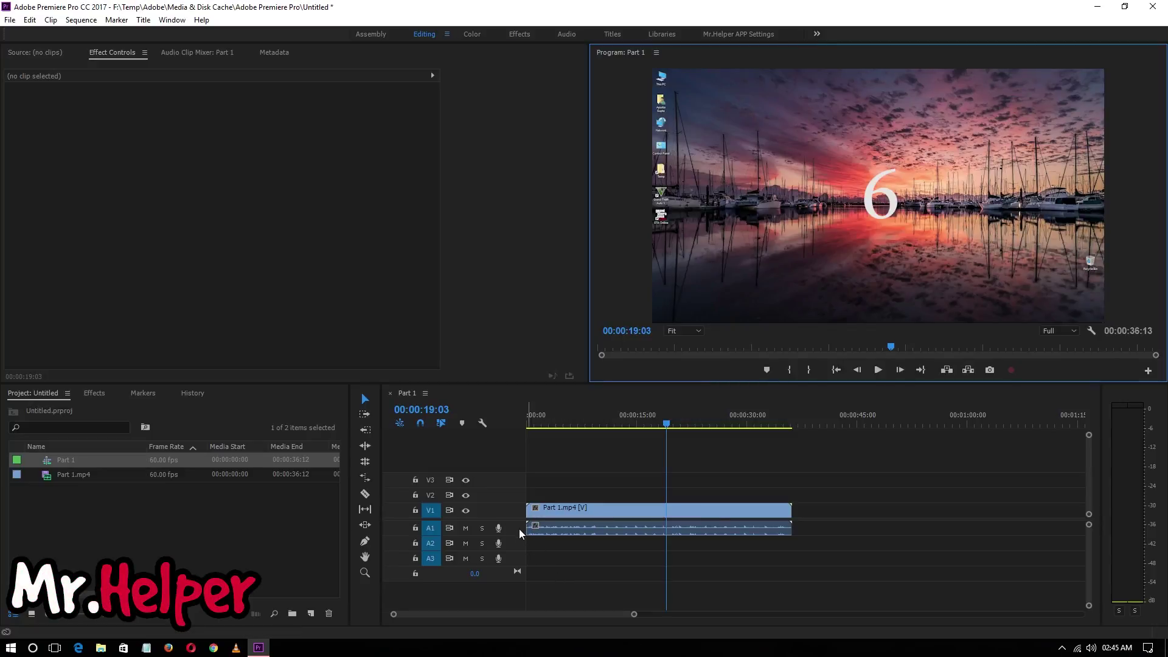
Enlarge the Audio 1 track to show its waveform and zoom the timeline in on the Part 1 clip.
{"action": "scroll", "coordinate": [520, 528], "scroll_direction": "up", "scroll_amount": 4}
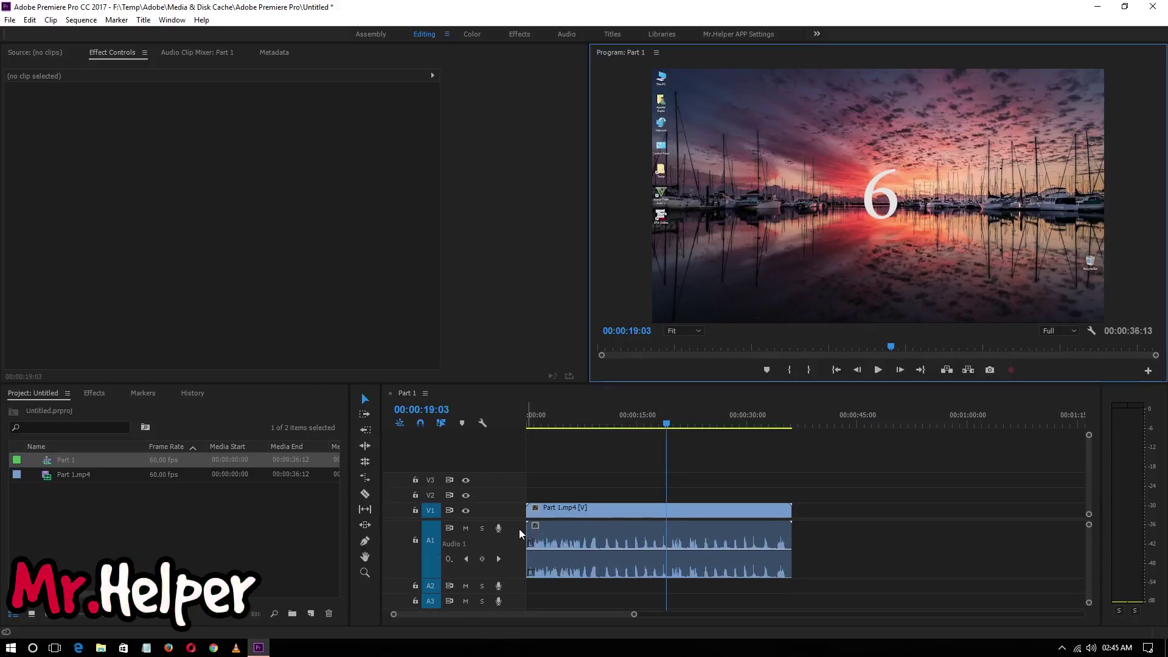
{"action": "scroll", "coordinate": [520, 528], "scroll_direction": "up", "scroll_amount": 1}
{"action": "left_click_drag", "start_coordinate": [634, 615], "coordinate": [1152, 620]}
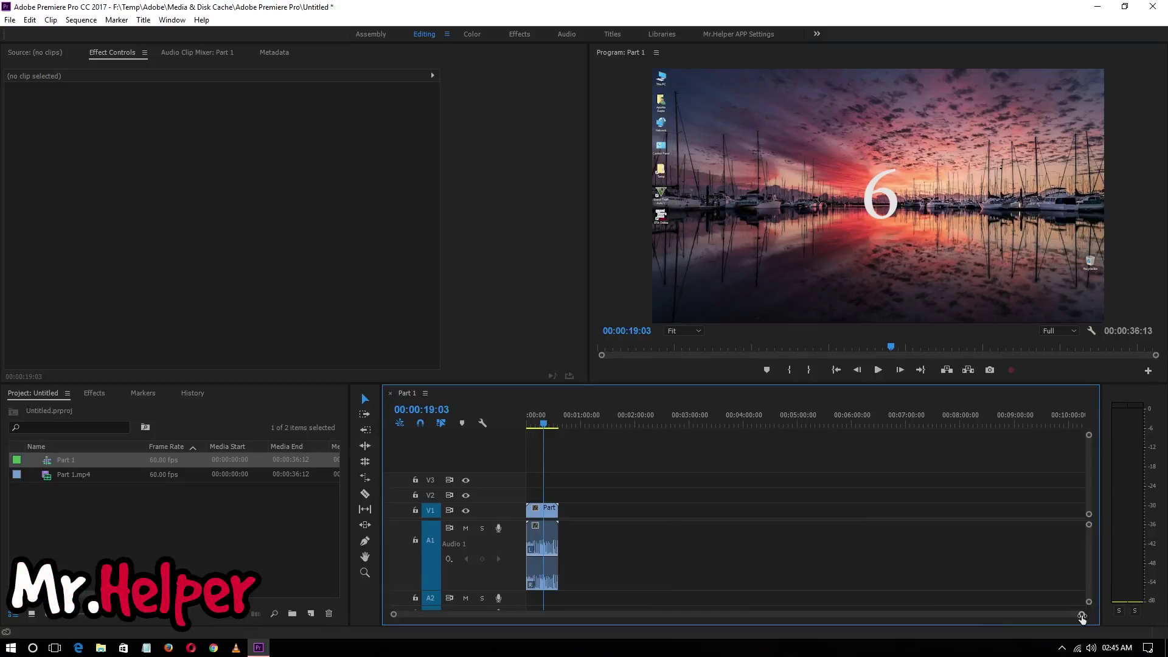
{"action": "mouse_move", "coordinate": [1082, 618]}
{"action": "left_mouse_down"}
{"action": "mouse_move", "coordinate": [705, 624]}
{"action": "mouse_move", "coordinate": [891, 619]}
{"action": "mouse_move", "coordinate": [960, 628]}
{"action": "mouse_move", "coordinate": [834, 636]}
{"action": "mouse_move", "coordinate": [1076, 635]}
{"action": "mouse_move", "coordinate": [957, 633]}
{"action": "mouse_move", "coordinate": [1003, 625]}
{"action": "left_mouse_up"}
Scrub and briefly play the sequence around the ten-second mark to find where the number 1 appears.
{"action": "left_click", "coordinate": [665, 424]}
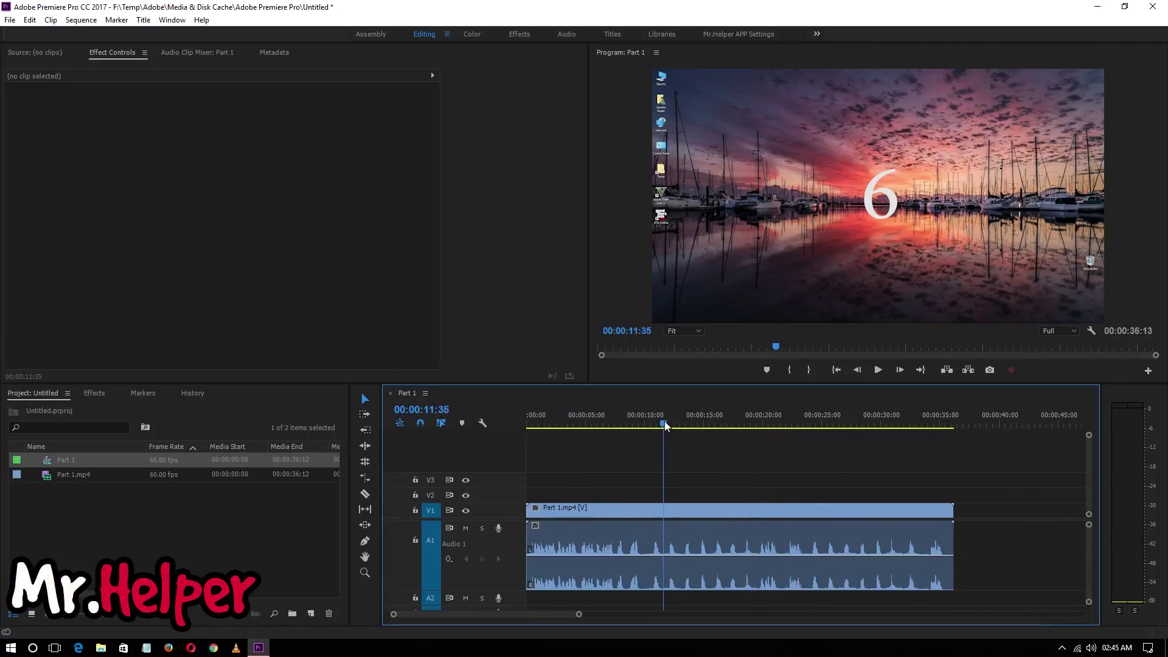
{"action": "mouse_move", "coordinate": [665, 424]}
{"action": "left_mouse_down"}
{"action": "mouse_move", "coordinate": [640, 427]}
{"action": "mouse_move", "coordinate": [652, 426]}
{"action": "left_mouse_up"}
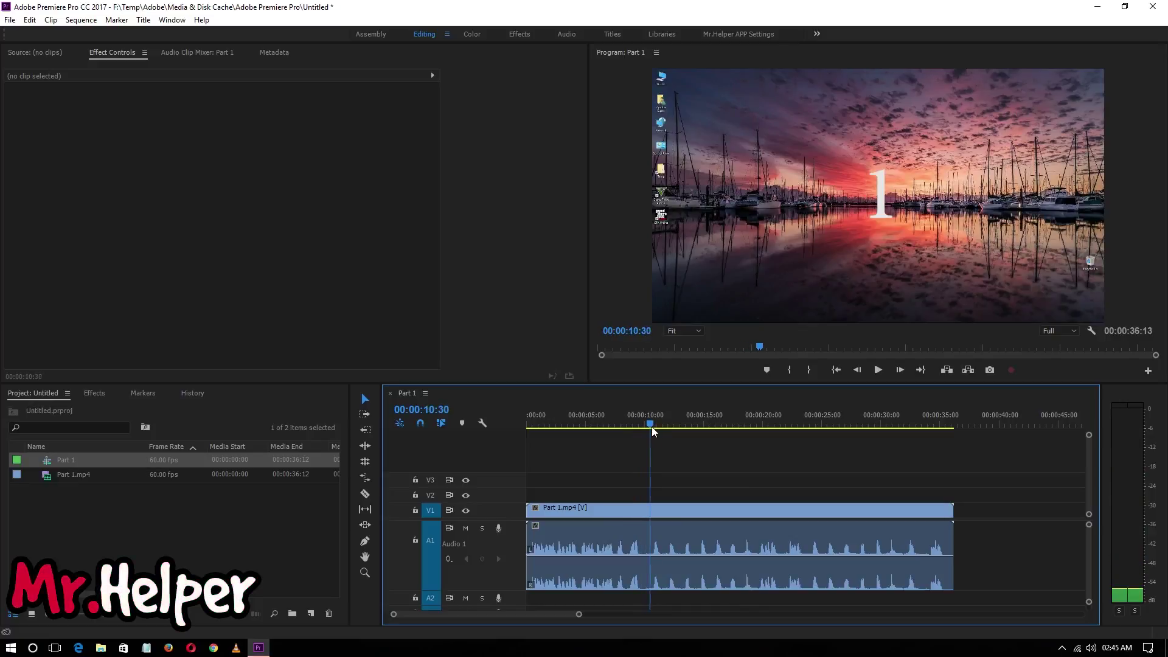
{"action": "left_click_drag", "start_coordinate": [652, 426], "coordinate": [649, 431]}
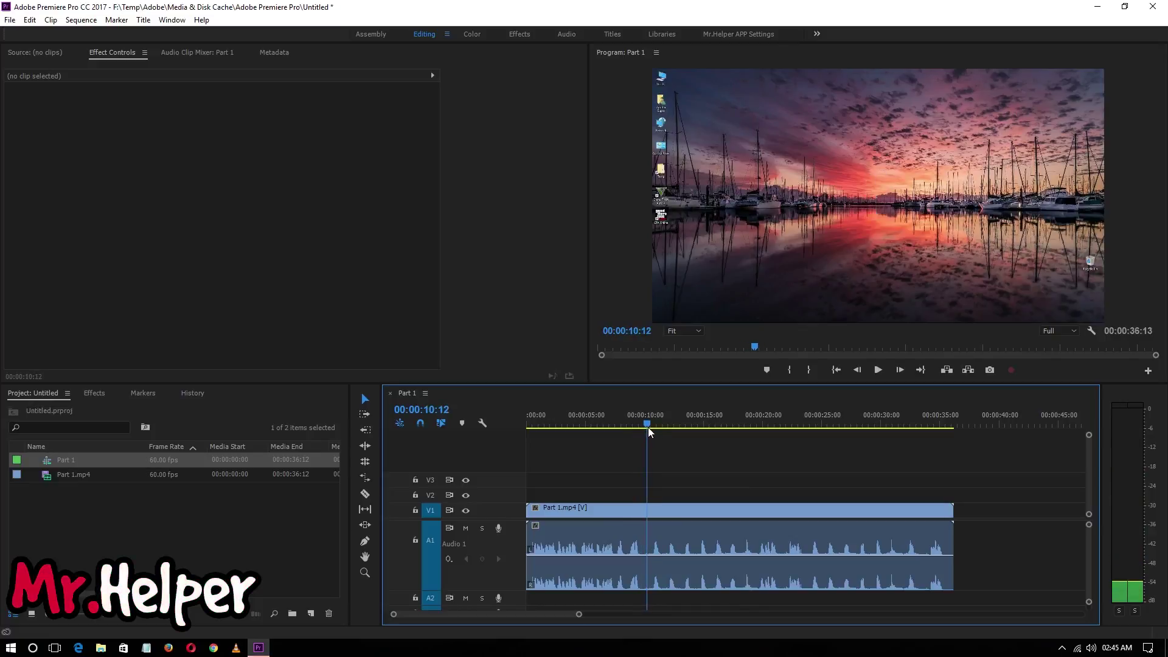
{"action": "left_click", "coordinate": [878, 371]}
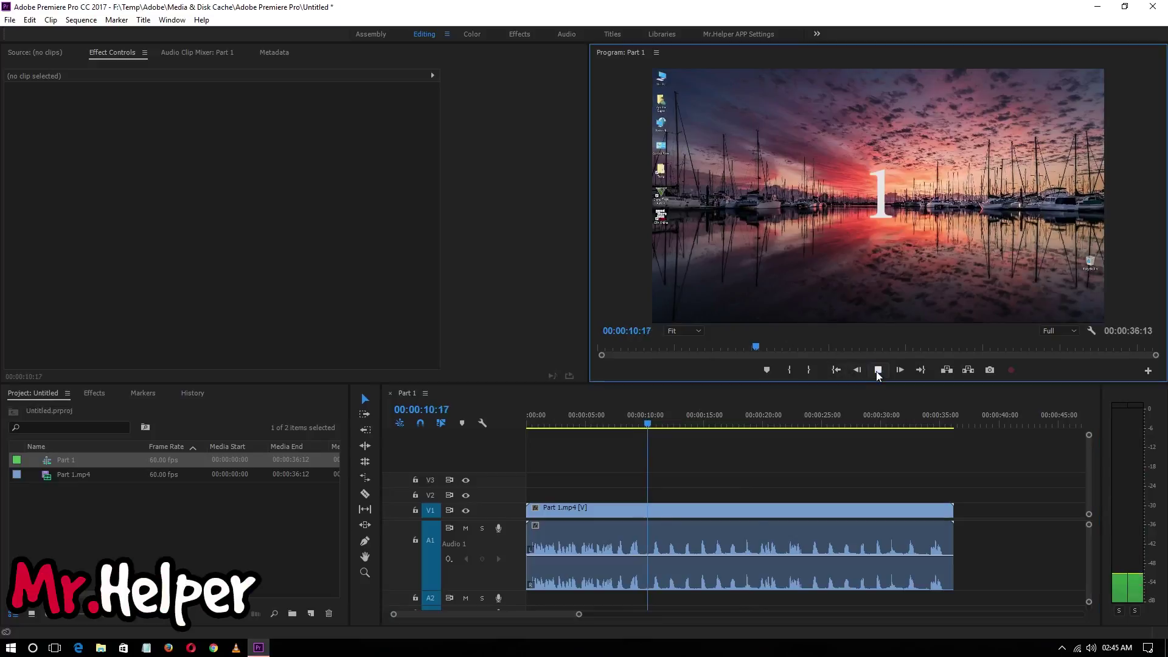
{"action": "left_click", "coordinate": [878, 370]}
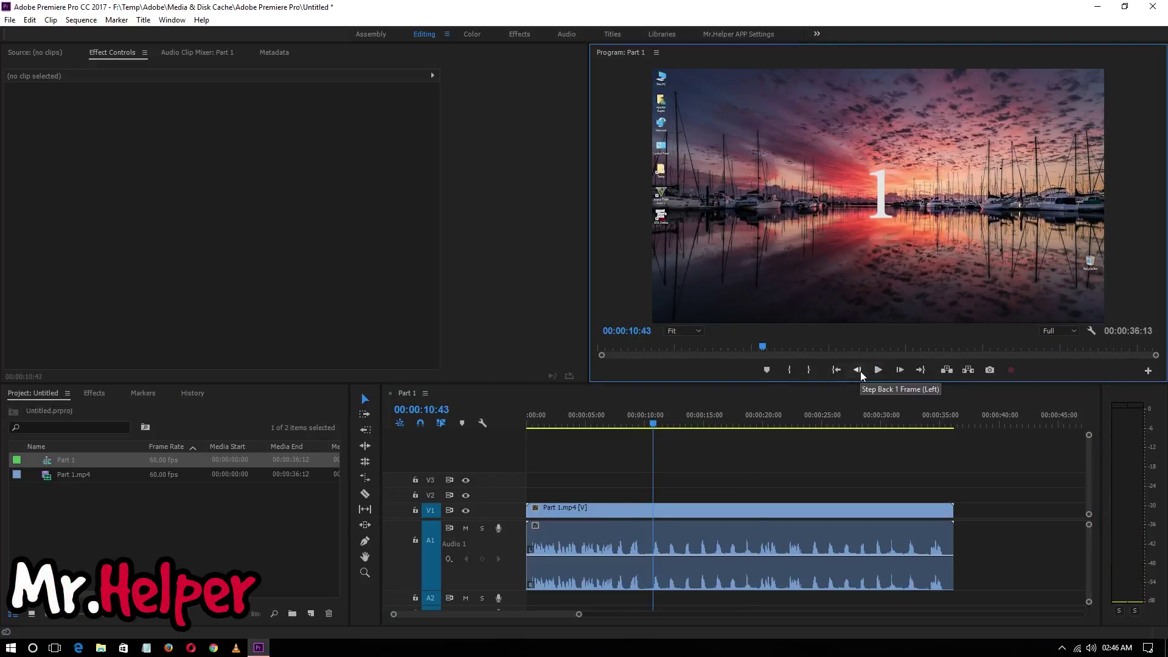
Move the playhead frame by frame to 00:00:10:20, near the first appearance of the number 1.
{"action": "left_click", "coordinate": [858, 370]}
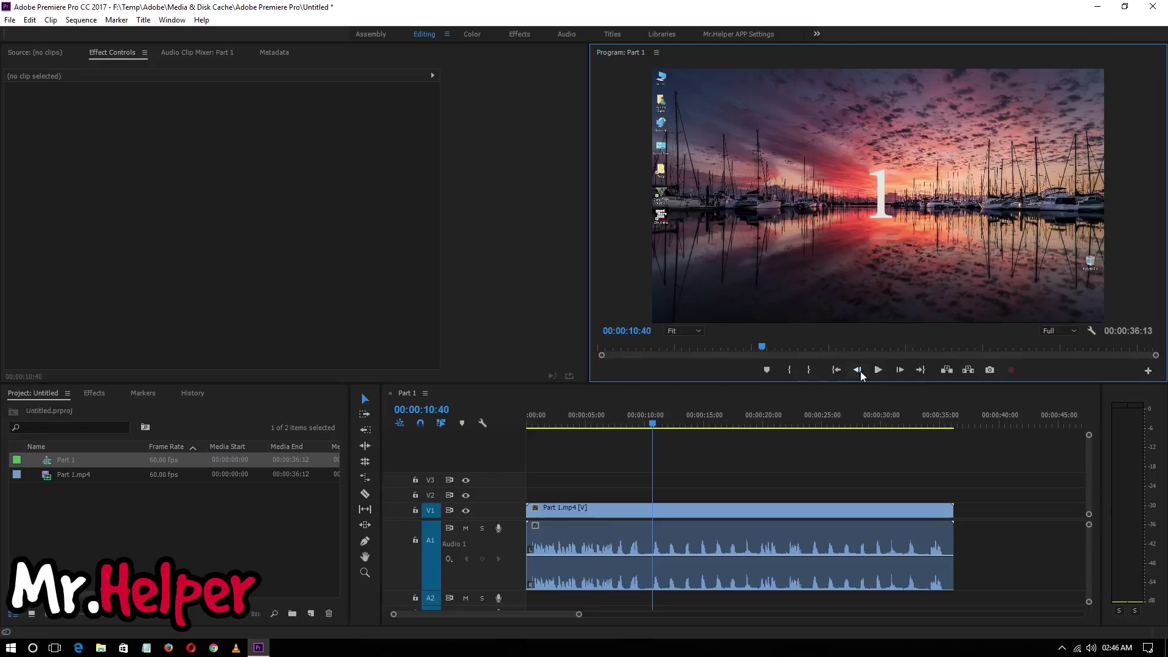
{"action": "left_click", "coordinate": [858, 370]}
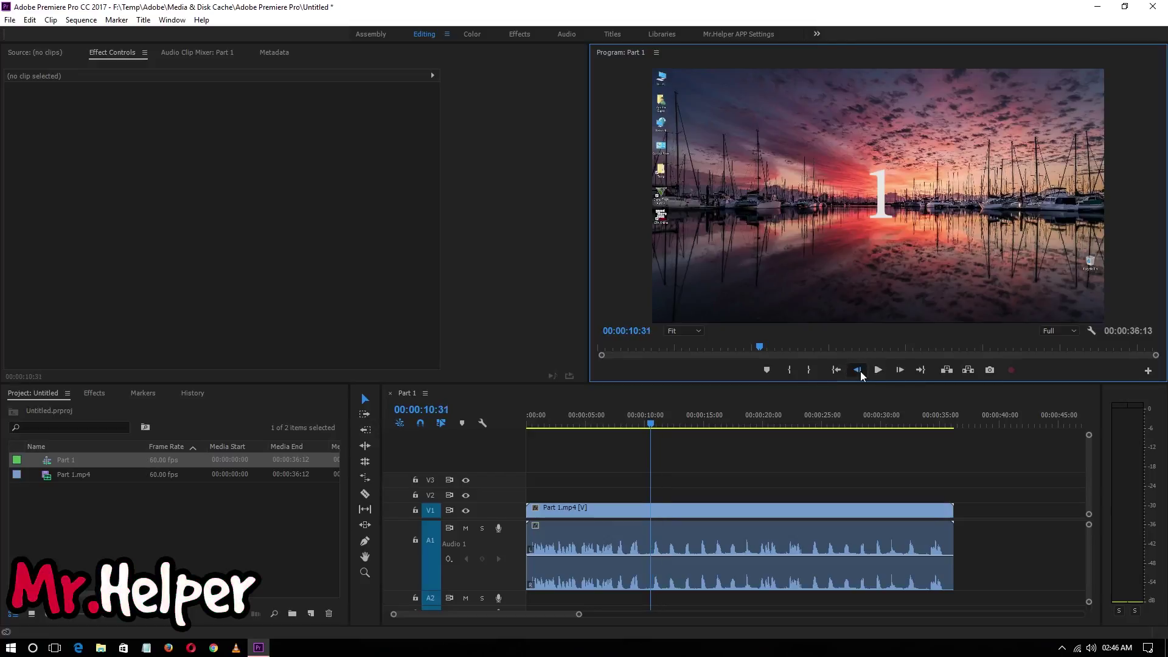
{"action": "left_click", "coordinate": [858, 370]}
{"action": "left_click", "coordinate": [858, 370]}
{"action": "left_click", "coordinate": [858, 370]}
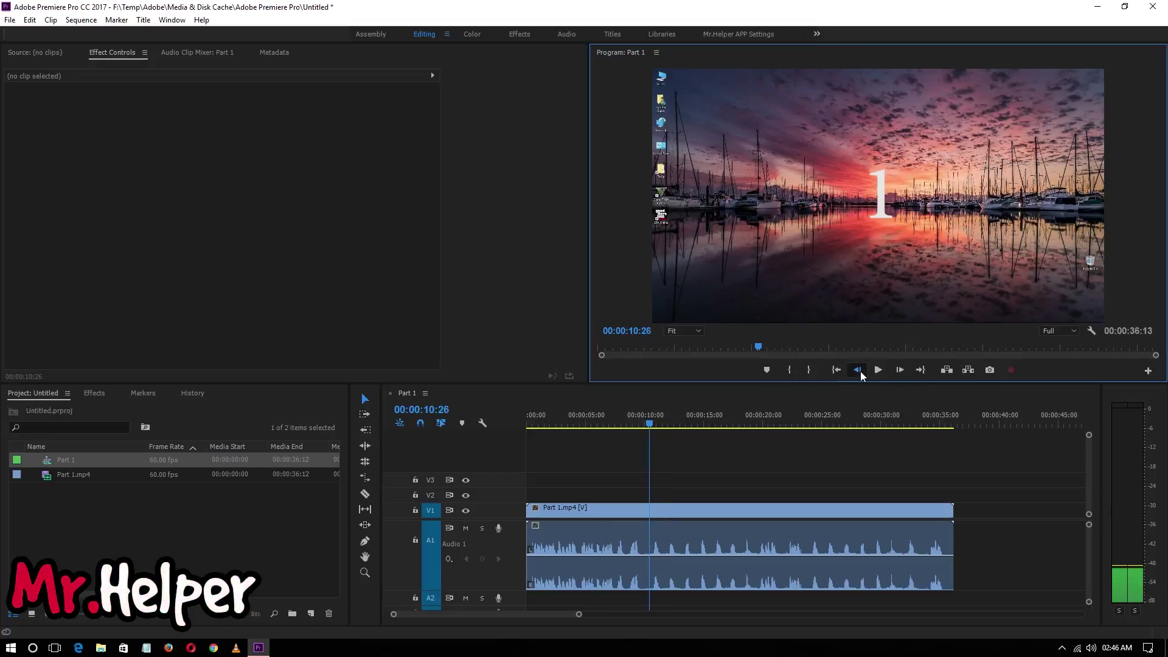
{"action": "left_click", "coordinate": [859, 370]}
{"action": "left_click", "coordinate": [859, 370]}
{"action": "left_click", "coordinate": [859, 370]}
{"action": "left_click", "coordinate": [858, 371]}
{"action": "left_click", "coordinate": [858, 371]}
{"action": "left_click", "coordinate": [859, 370]}
{"action": "left_click", "coordinate": [858, 371]}
{"action": "left_click", "coordinate": [858, 370]}
{"action": "left_click", "coordinate": [858, 371]}
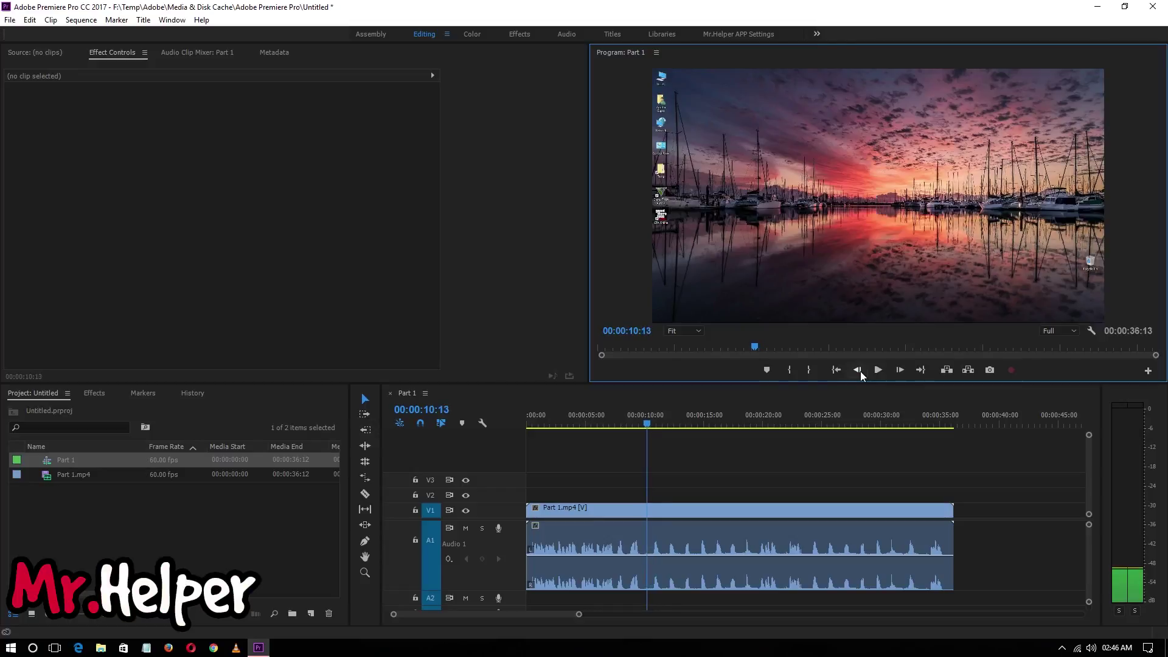
{"action": "key", "text": "Right"}
{"action": "key", "text": "Right"}
{"action": "key", "text": "Right"}
{"action": "key", "text": "Right"}
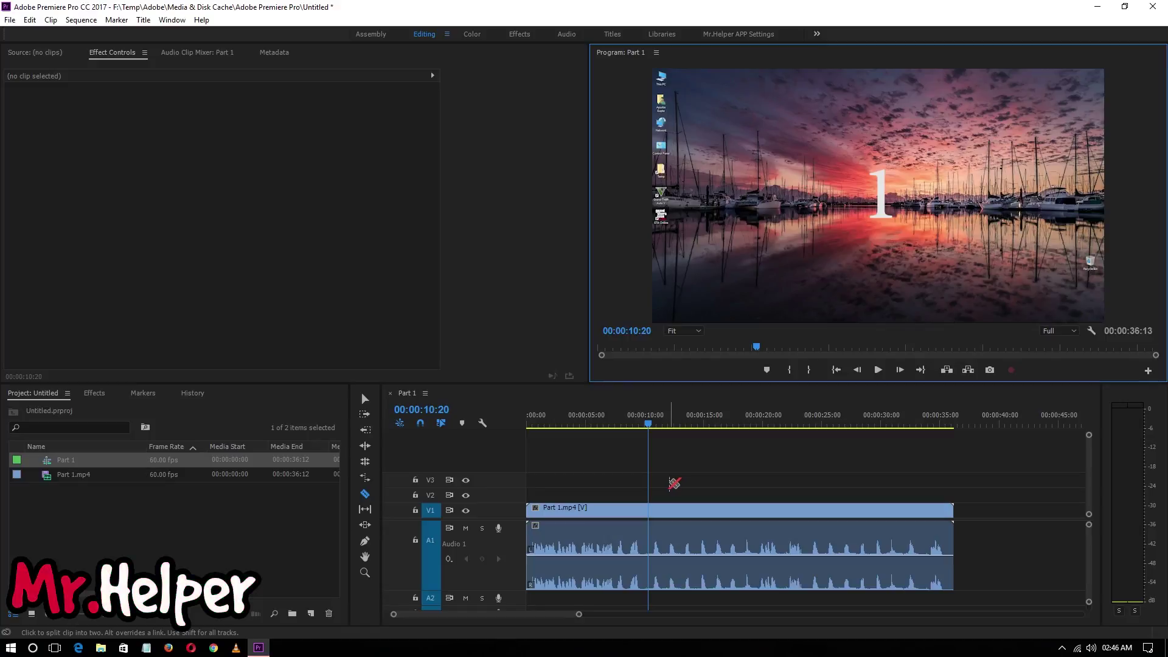
Split the Part 1 clip with the Razor tool at the playhead, 00:00:10:20, and at the next four gaps in the waveform.
{"action": "left_click", "coordinate": [673, 553]}
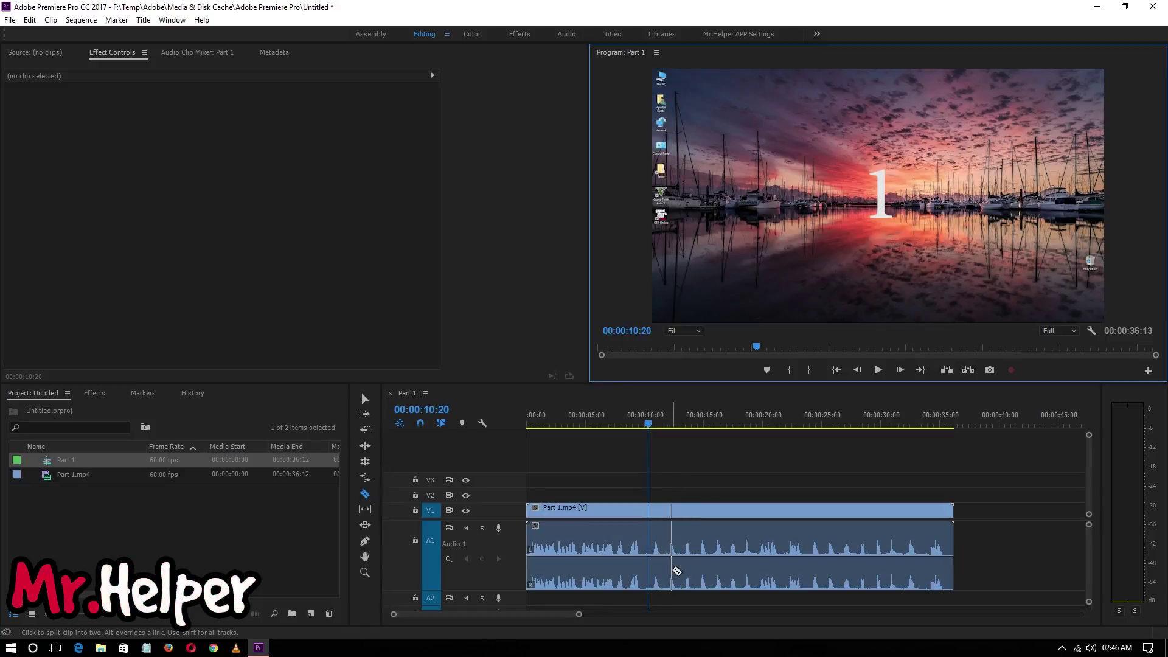
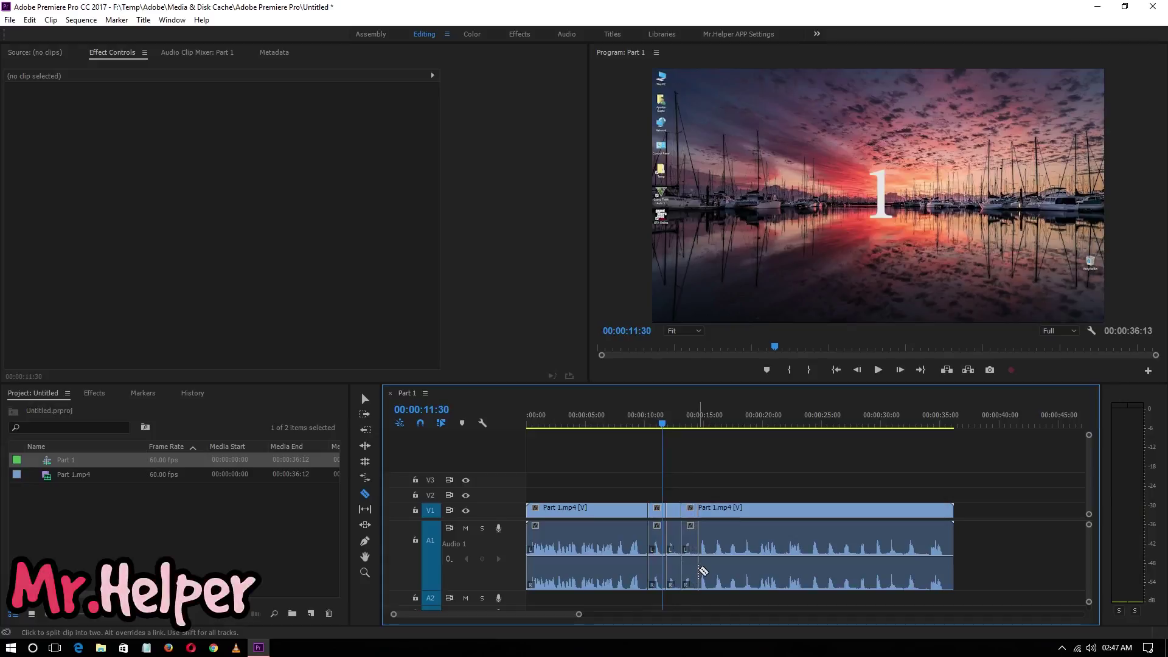
{"action": "left_click", "coordinate": [697, 569]}
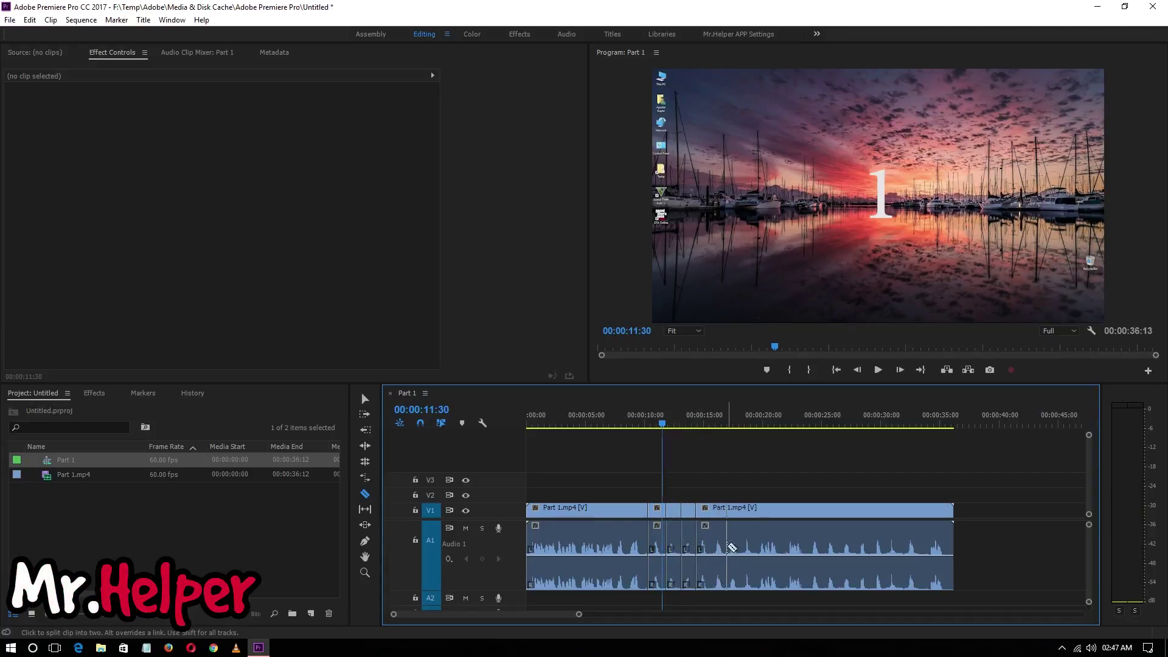
{"action": "left_click", "coordinate": [713, 567]}
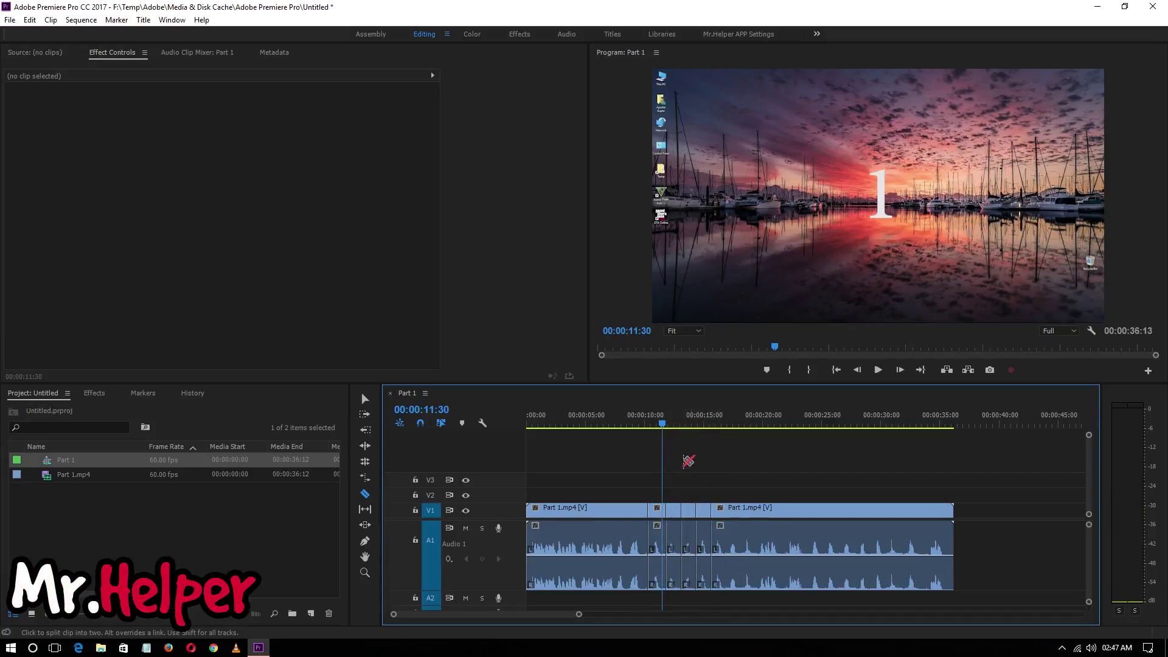
Play the cut segments from the 00:00:10:20 cut to about 00:00:13:08 to check the cuts against the numbers on screen.
{"action": "left_click_drag", "start_coordinate": [661, 426], "coordinate": [648, 427]}
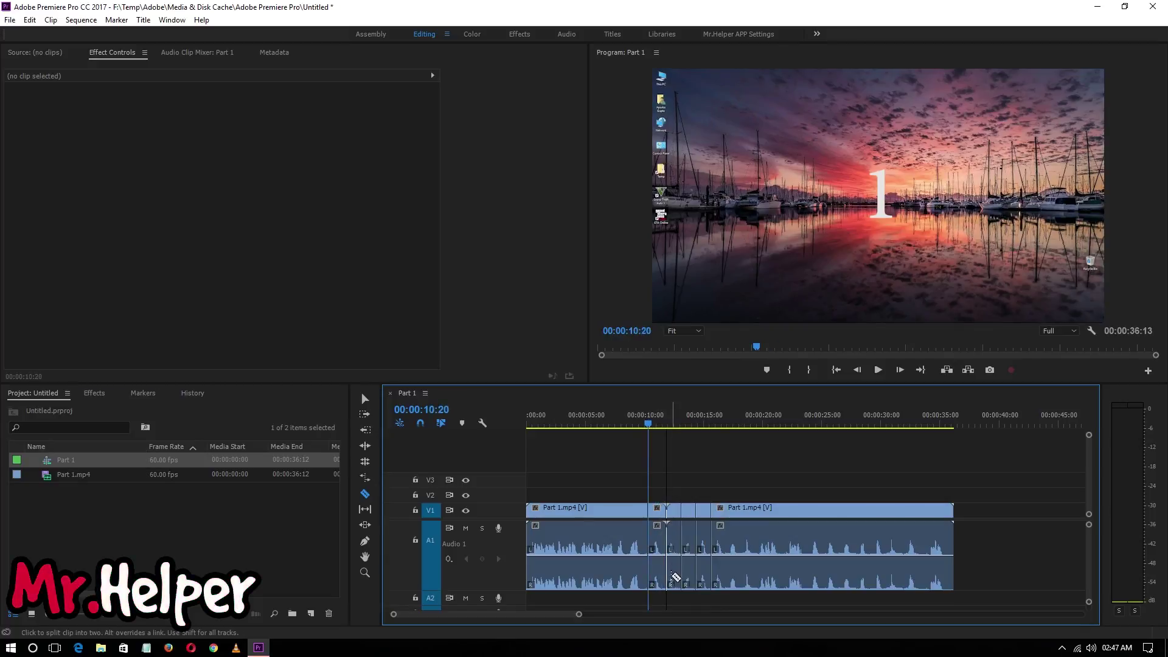
{"action": "left_click_drag", "start_coordinate": [581, 614], "coordinate": [534, 617]}
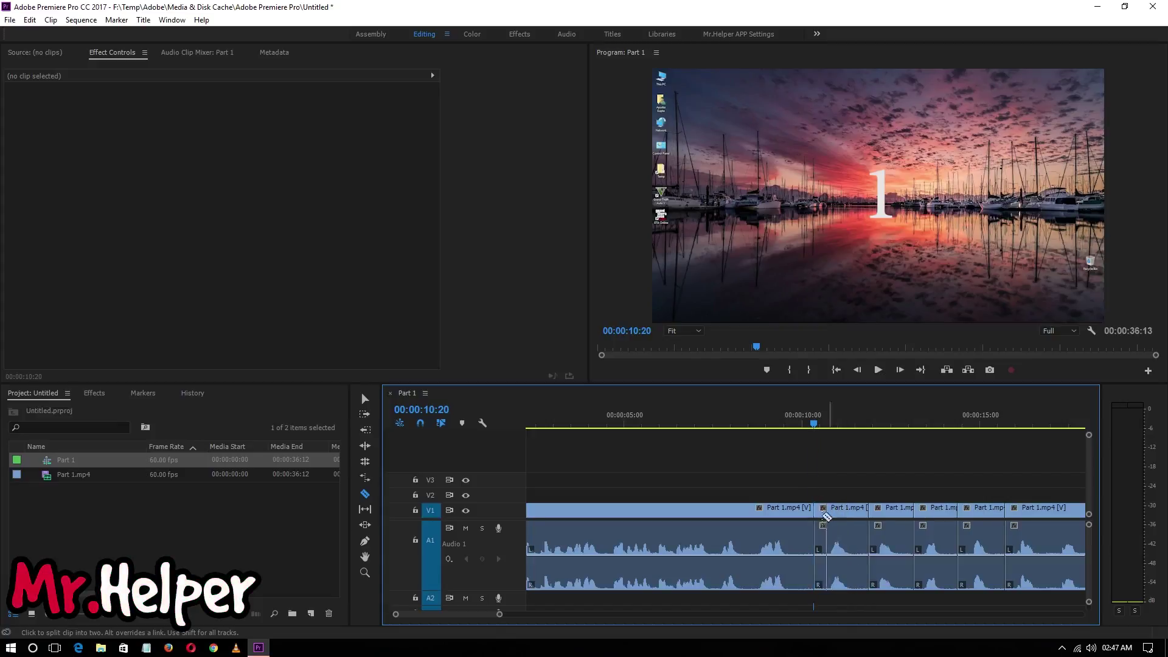
{"action": "left_click_drag", "start_coordinate": [818, 424], "coordinate": [911, 449]}
{"action": "key", "text": "space"}
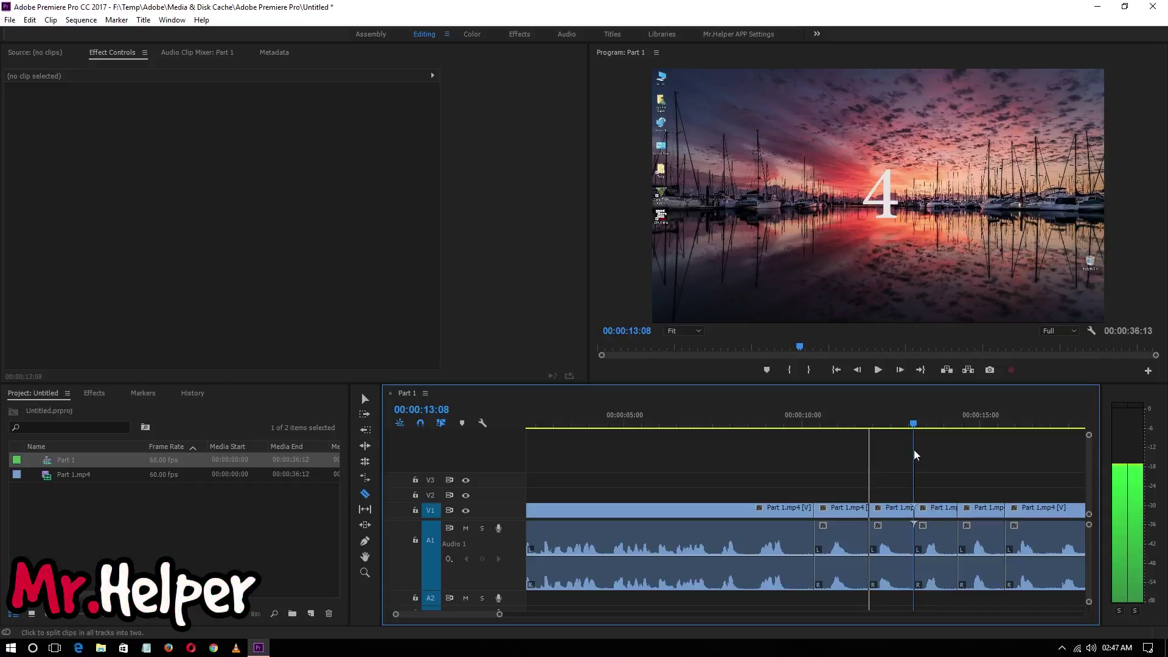
Undo the last four cuts, keeping only the one at 00:00:10:20.
{"action": "key", "text": "ctrl+z"}
{"action": "key", "text": "ctrl+z"}
{"action": "key", "text": "ctrl+z"}
{"action": "key", "text": "ctrl+z"}
Find the last frame showing the number 1, at 00:00:11:46, and split the Part 1 clip there.
{"action": "left_click_drag", "start_coordinate": [887, 444], "coordinate": [815, 446]}
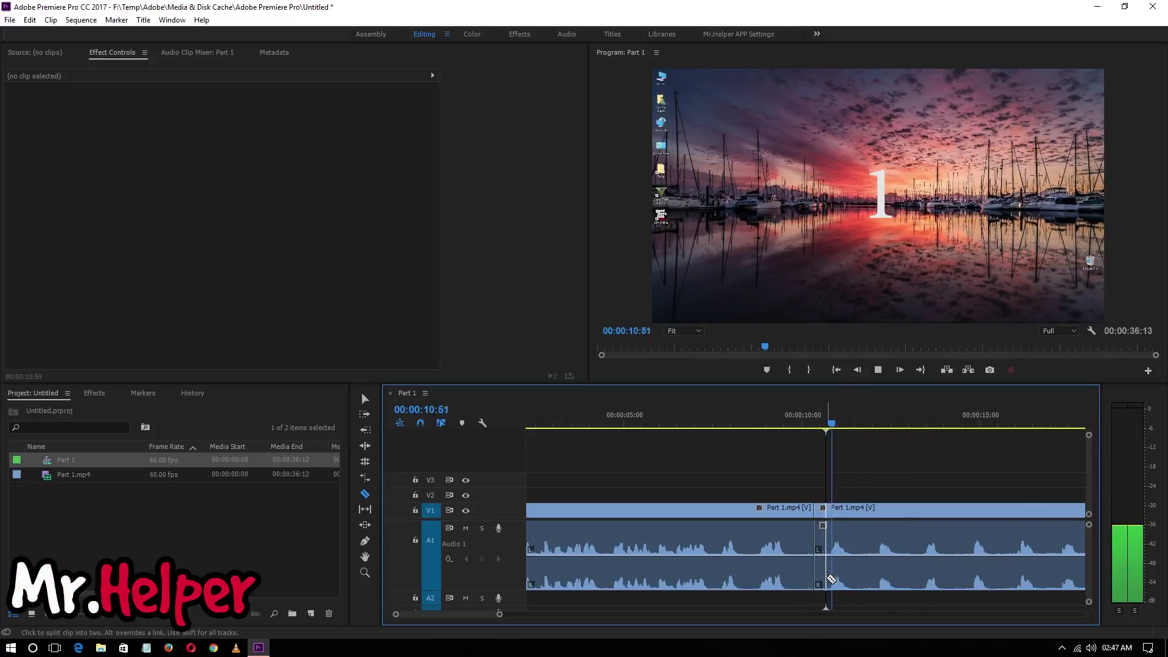
{"action": "key", "text": "space"}
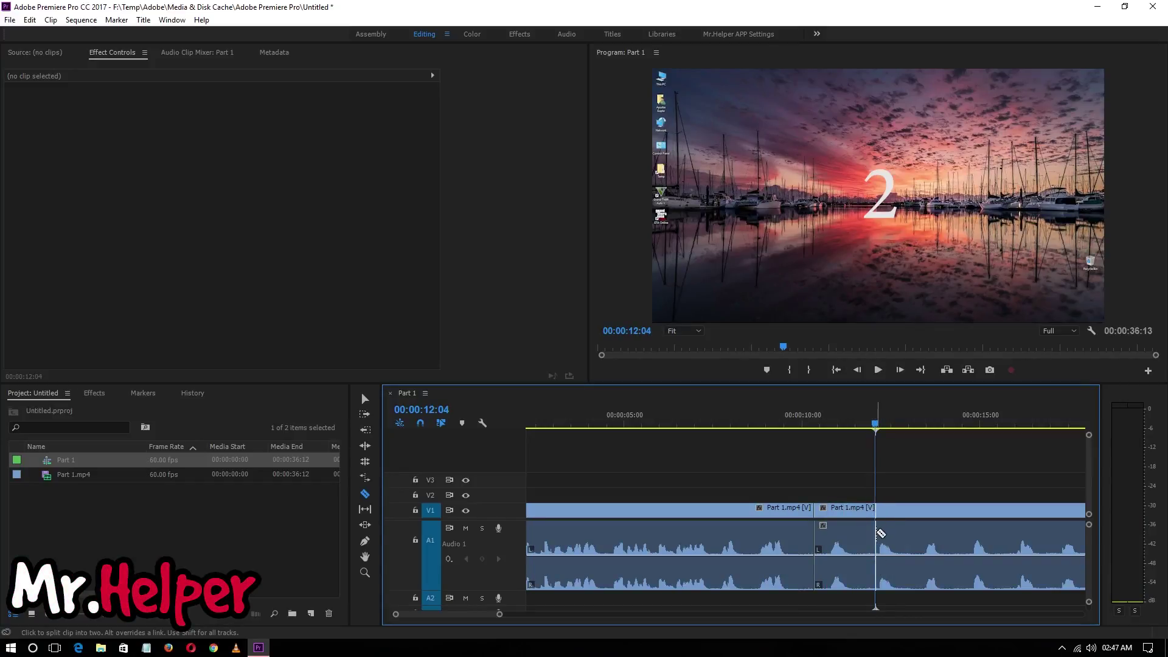
{"action": "left_click", "coordinate": [860, 368]}
{"action": "left_click", "coordinate": [860, 368]}
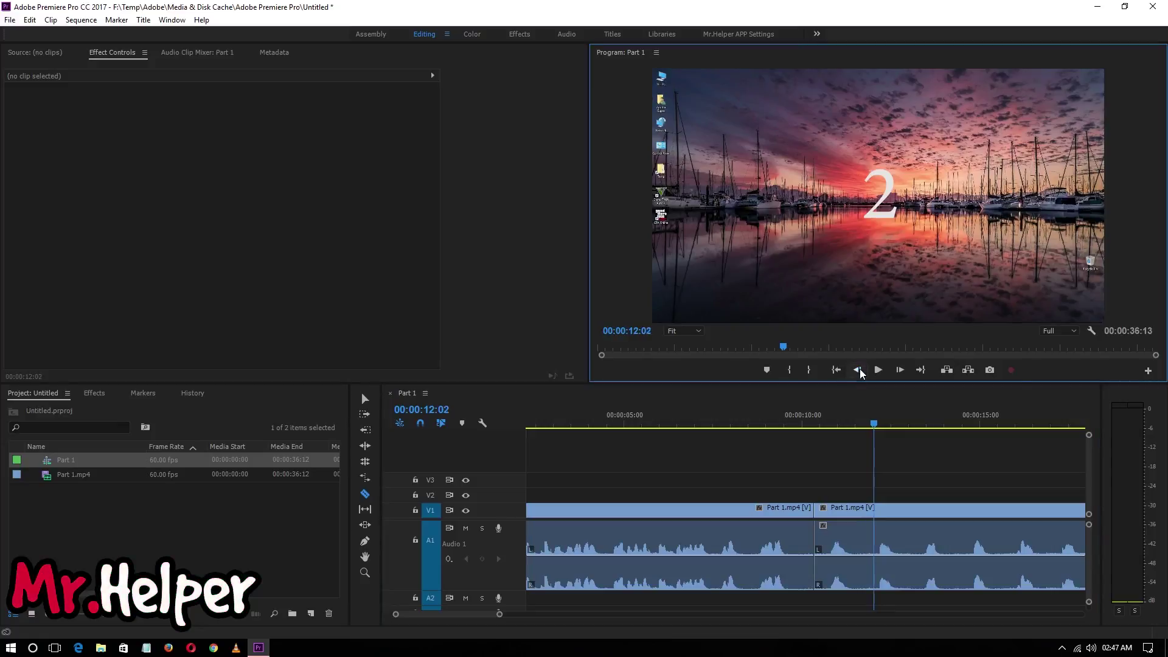
{"action": "left_click", "coordinate": [860, 368]}
{"action": "left_click", "coordinate": [859, 368]}
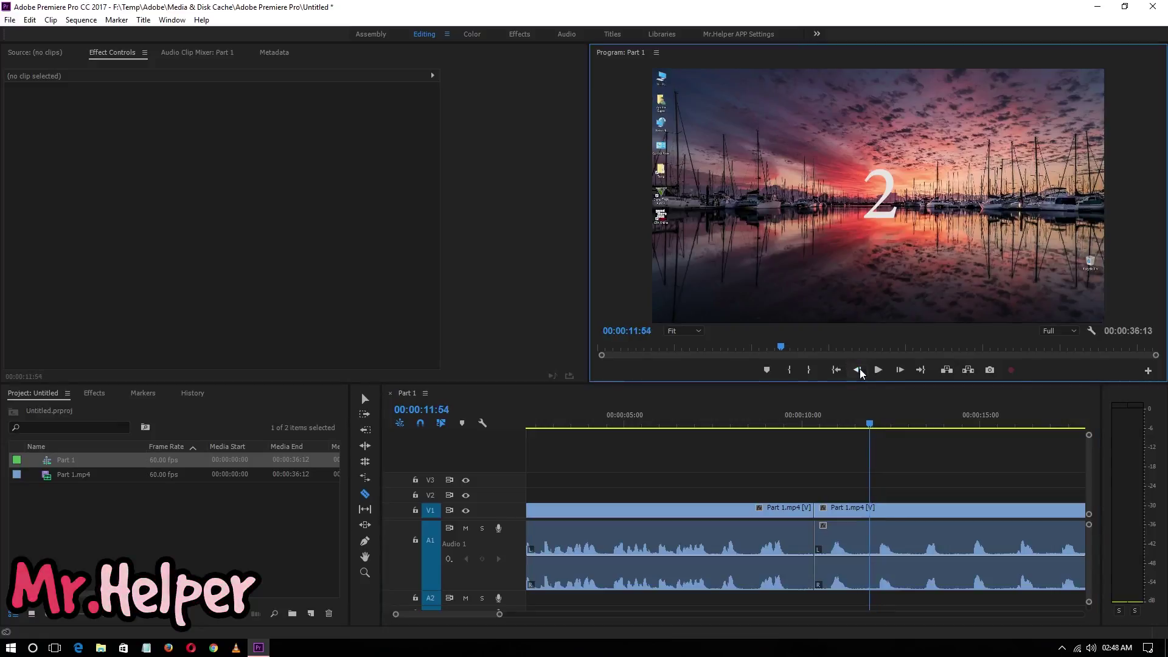
{"action": "left_click", "coordinate": [860, 368]}
{"action": "left_click", "coordinate": [859, 368]}
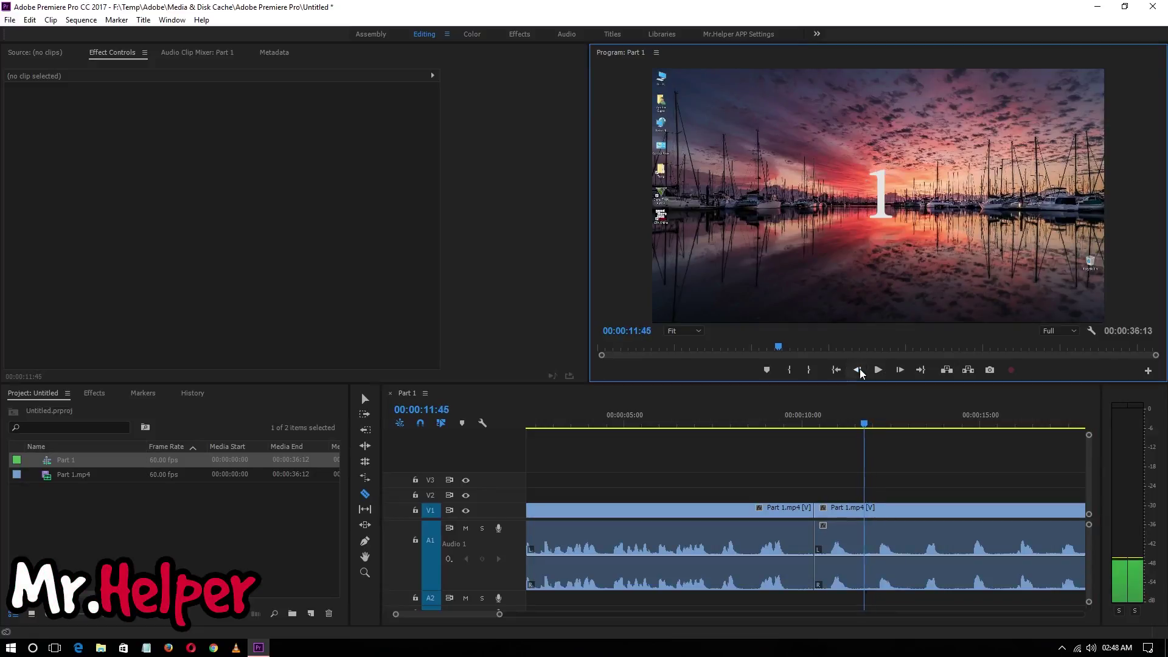
{"action": "left_click", "coordinate": [898, 371]}
{"action": "left_click", "coordinate": [898, 370]}
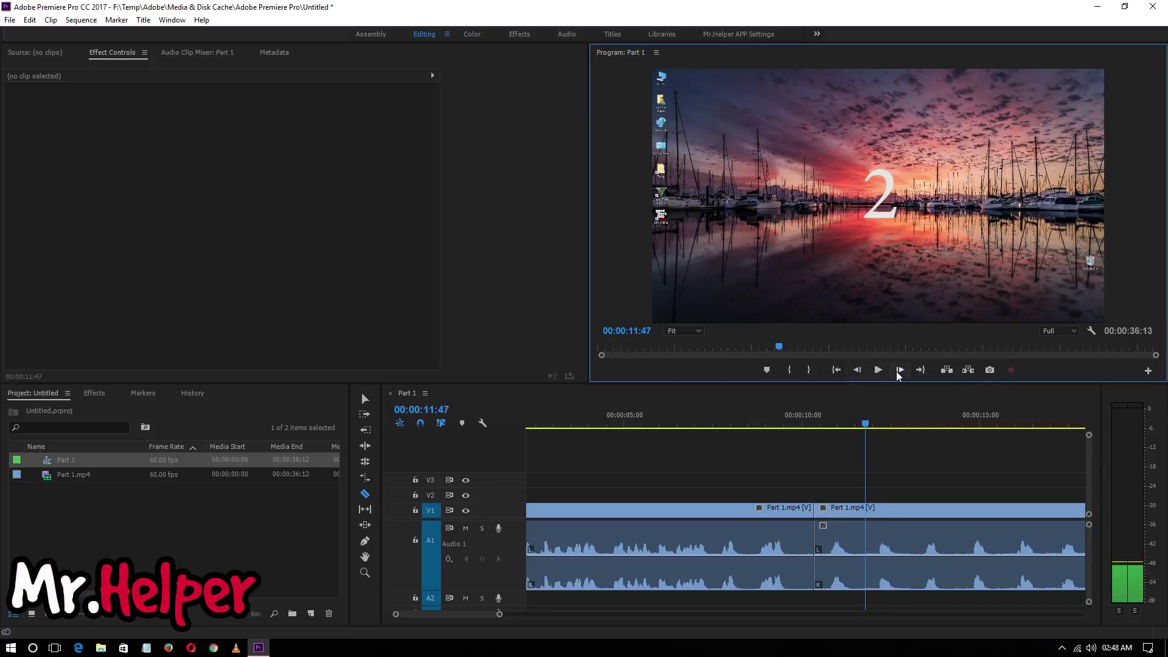
{"action": "left_click", "coordinate": [857, 370]}
{"action": "left_click", "coordinate": [865, 527]}
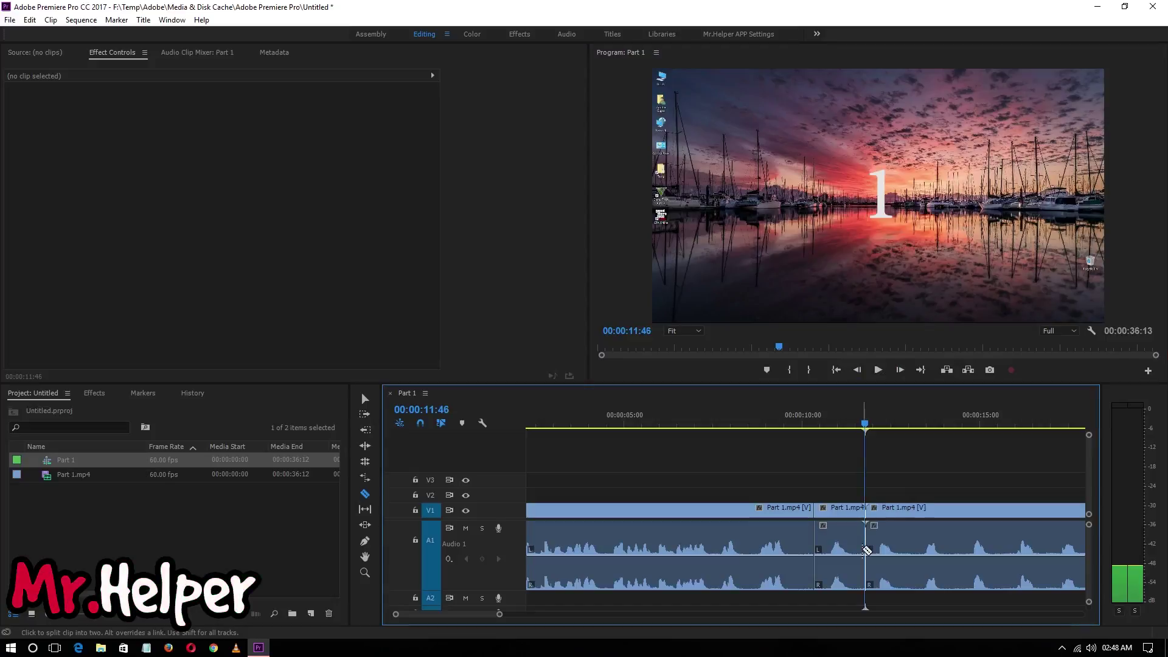
Check the frames on either side of the 00:00:11:46 cut and select the segment showing the number 1.
{"action": "left_click", "coordinate": [902, 369]}
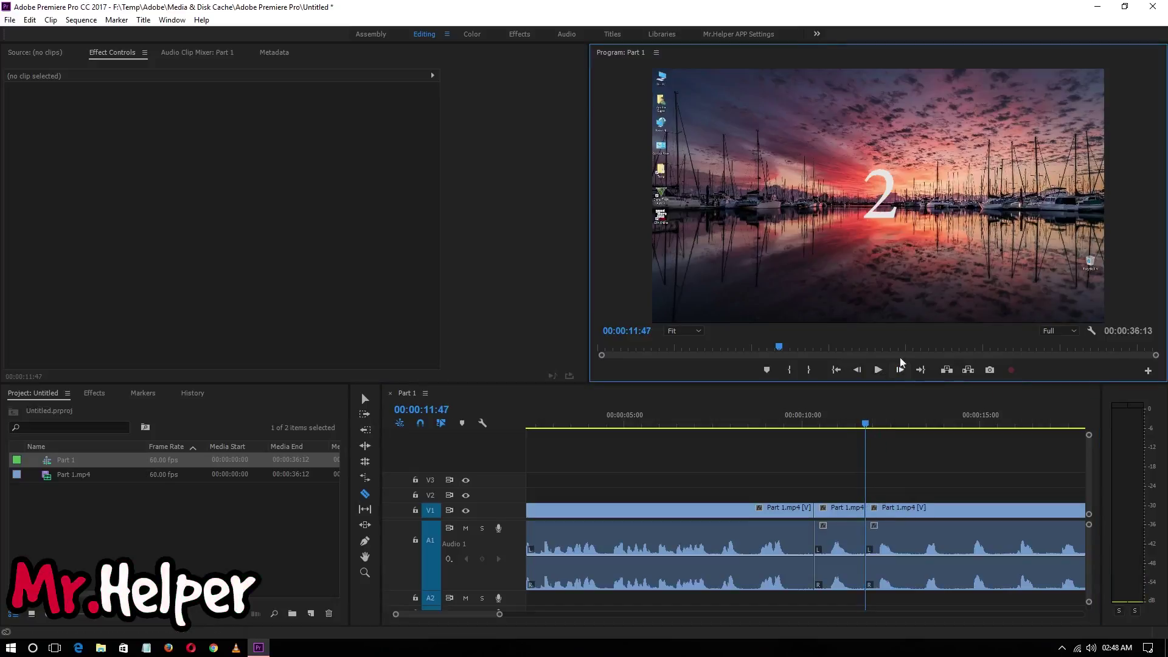
{"action": "left_click", "coordinate": [862, 373]}
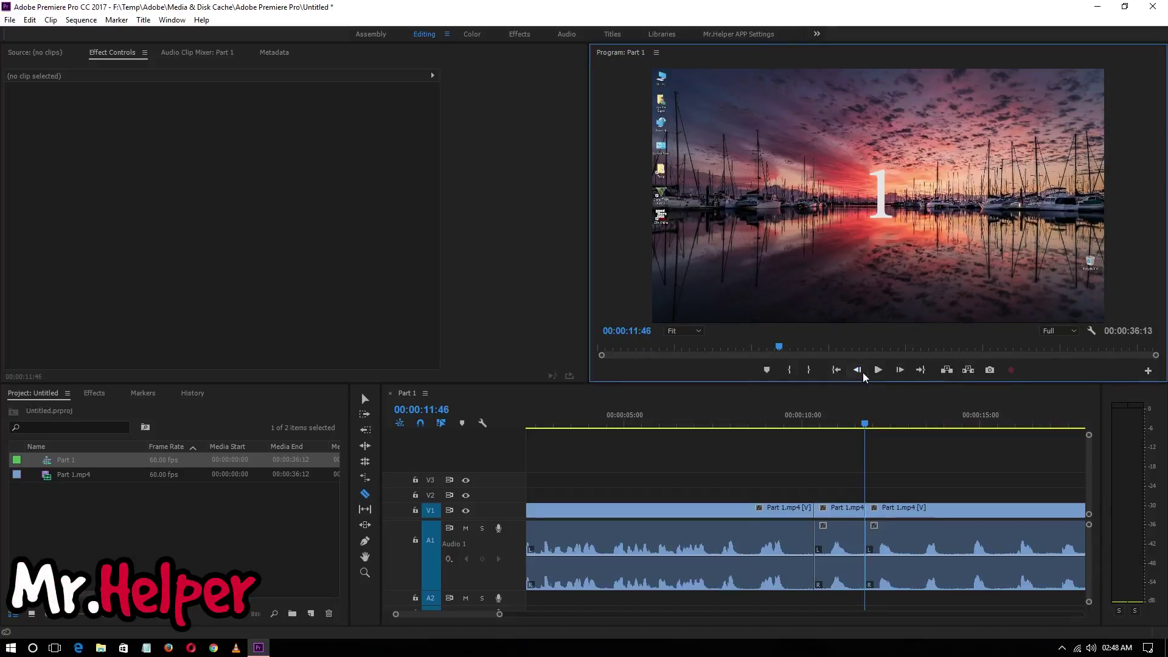
{"action": "key", "text": "v"}
{"action": "left_click", "coordinate": [844, 505]}
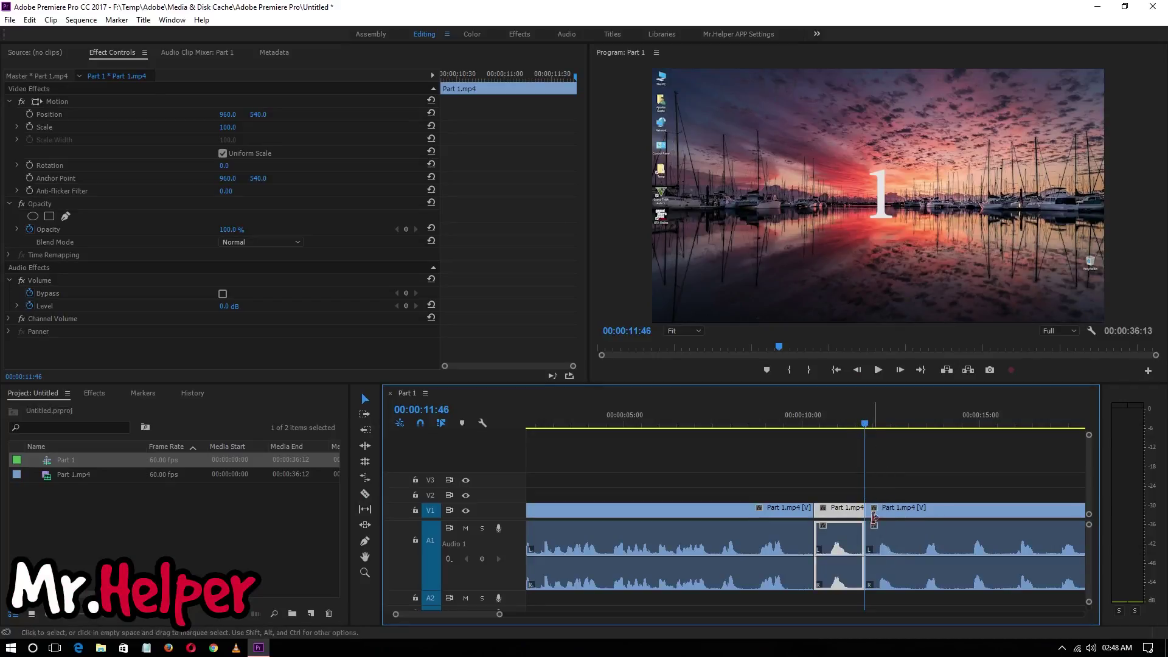
Move the playhead frame by frame to 00:00:13:00, the last frame showing the number 2.
{"action": "left_click_drag", "start_coordinate": [866, 423], "coordinate": [914, 439]}
{"action": "left_click", "coordinate": [856, 370]}
{"action": "left_click", "coordinate": [856, 370]}
{"action": "left_click", "coordinate": [856, 370]}
{"action": "left_click", "coordinate": [857, 370]}
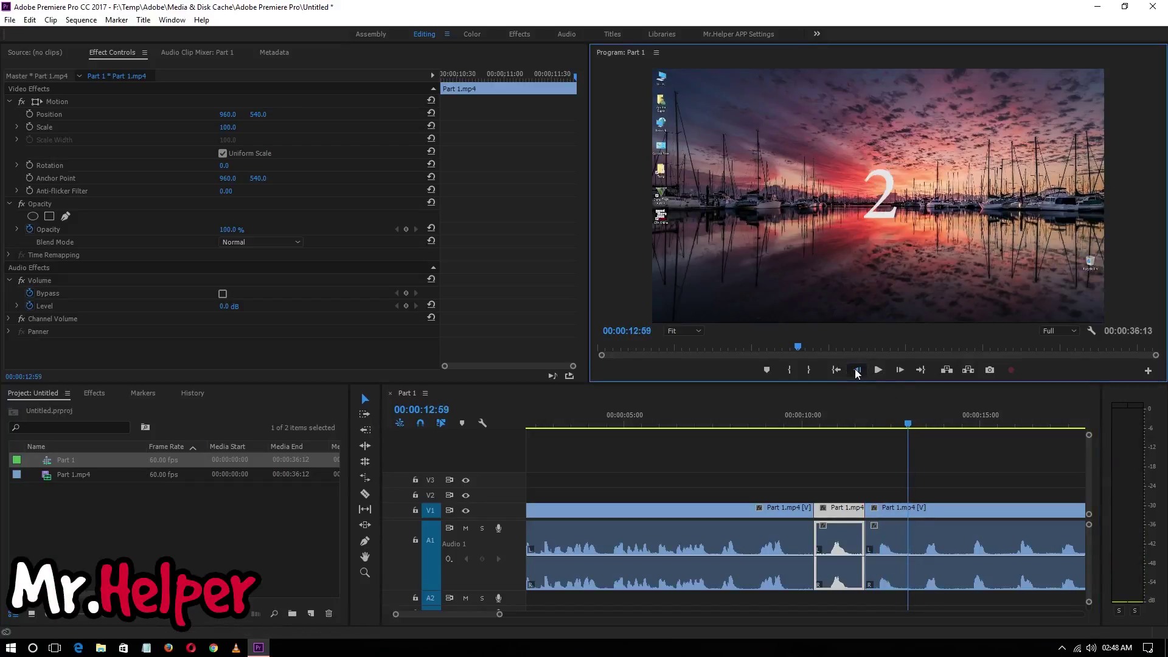
{"action": "left_click", "coordinate": [899, 371]}
{"action": "left_click", "coordinate": [899, 370]}
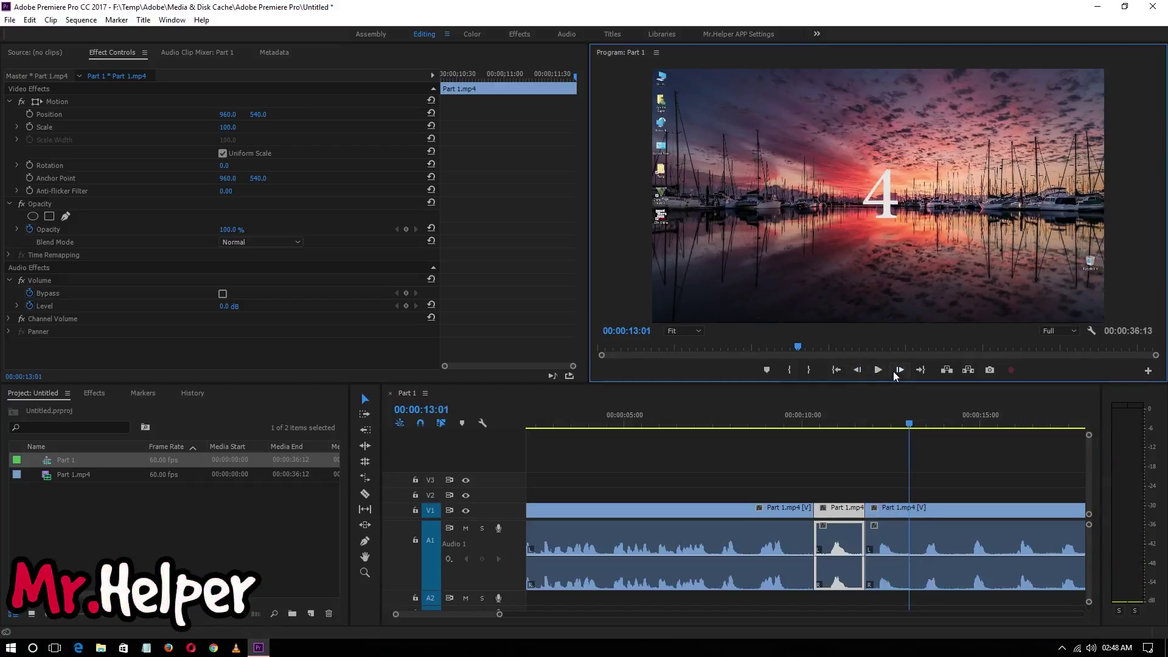
{"action": "left_click", "coordinate": [857, 371]}
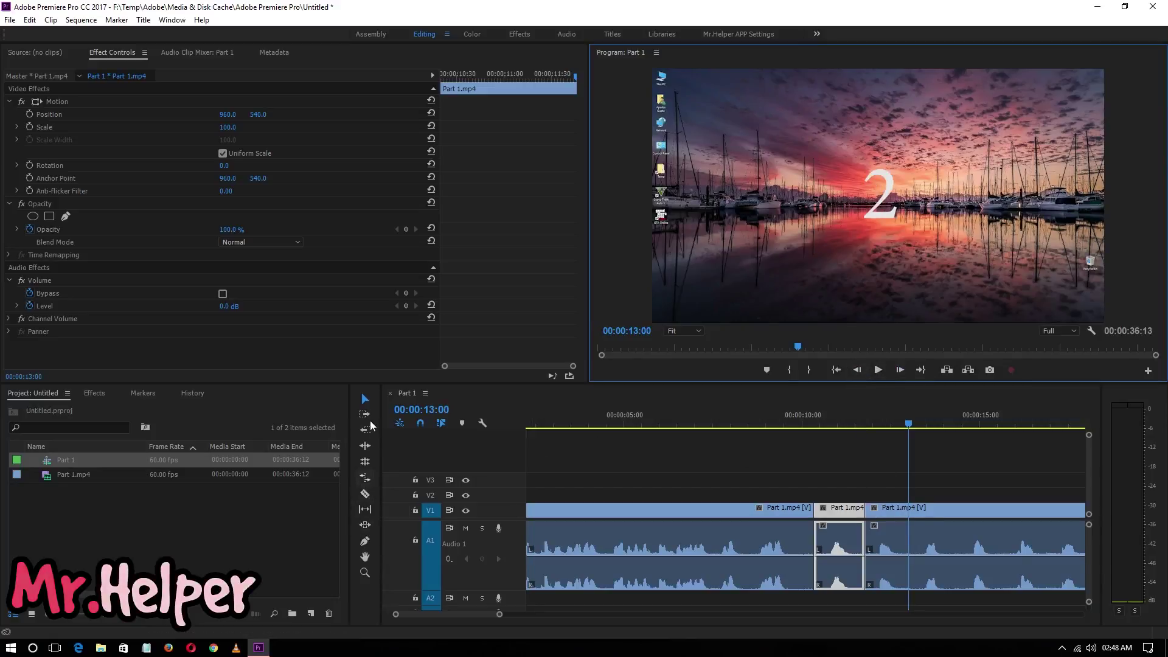
Select the long clip after the number 1 segment and split it with the Razor tool at the playhead, 00:00:13:00.
{"action": "left_click", "coordinate": [364, 494]}
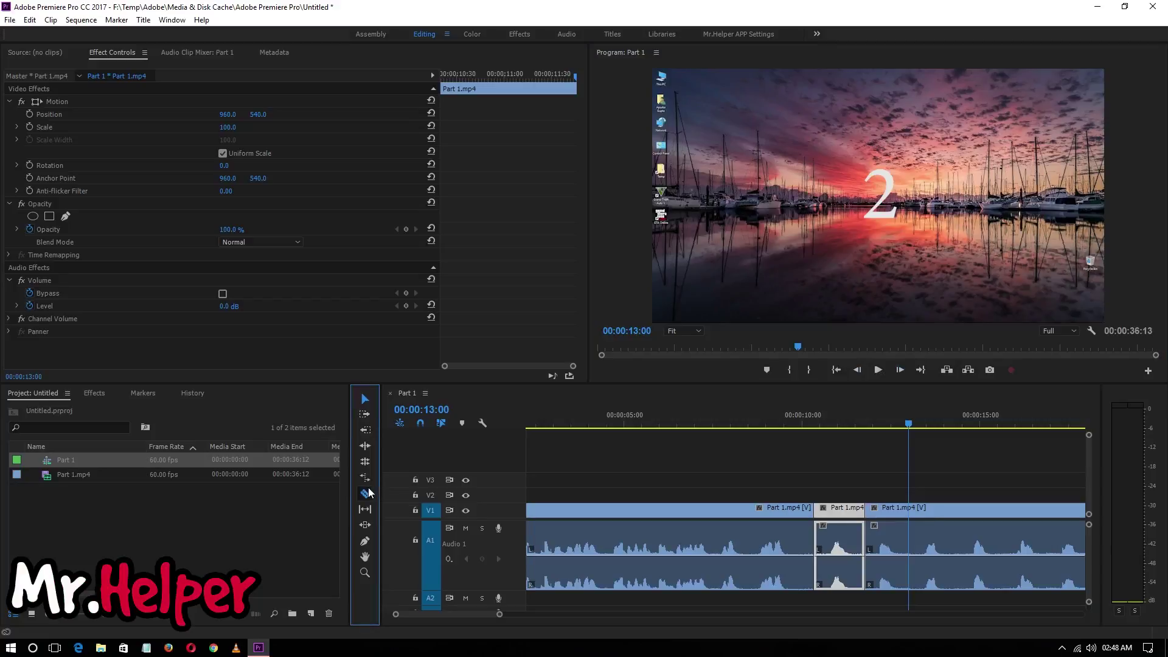
{"action": "left_click", "coordinate": [364, 400]}
{"action": "left_click", "coordinate": [823, 500]}
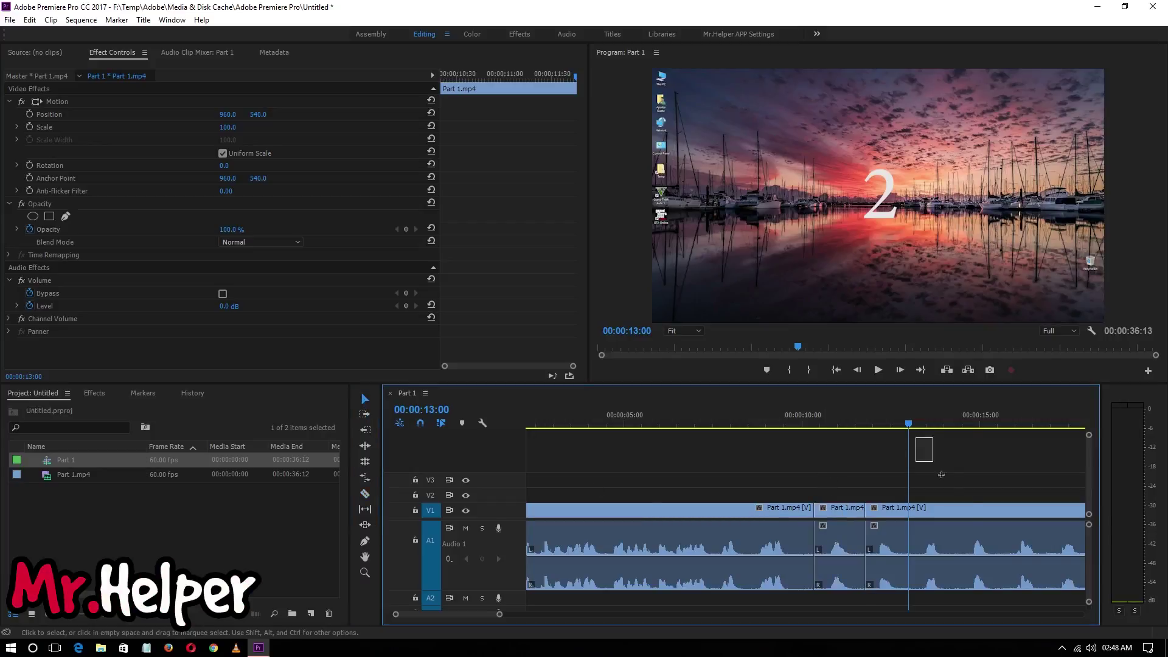
{"action": "left_click", "coordinate": [936, 577]}
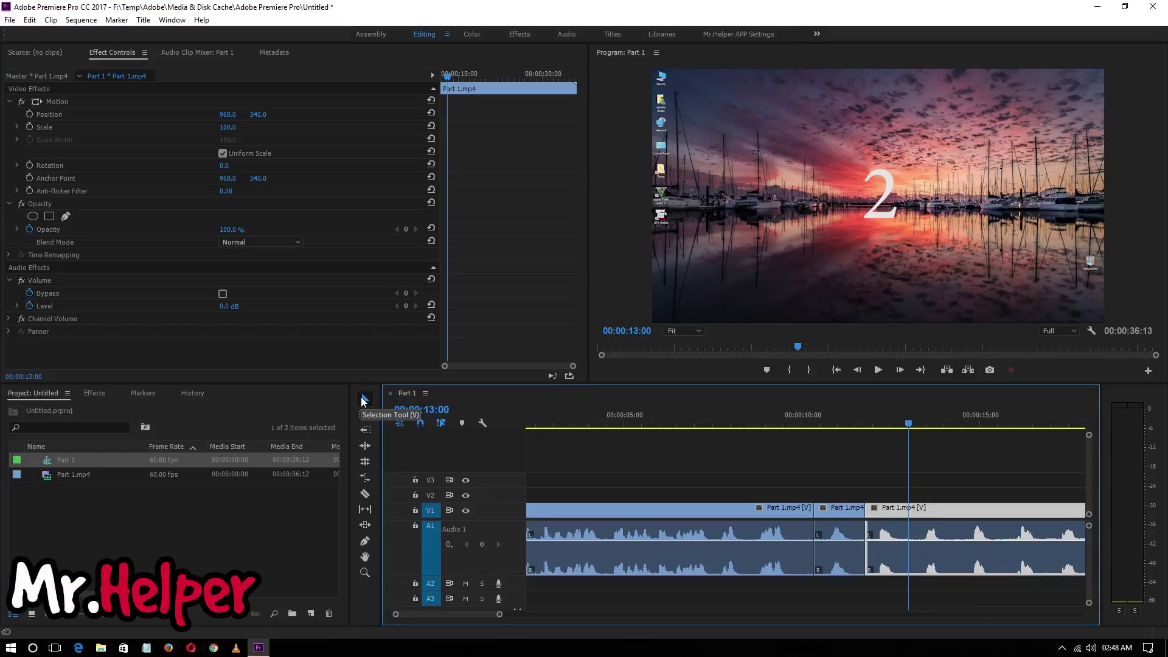
{"action": "left_click", "coordinate": [363, 495]}
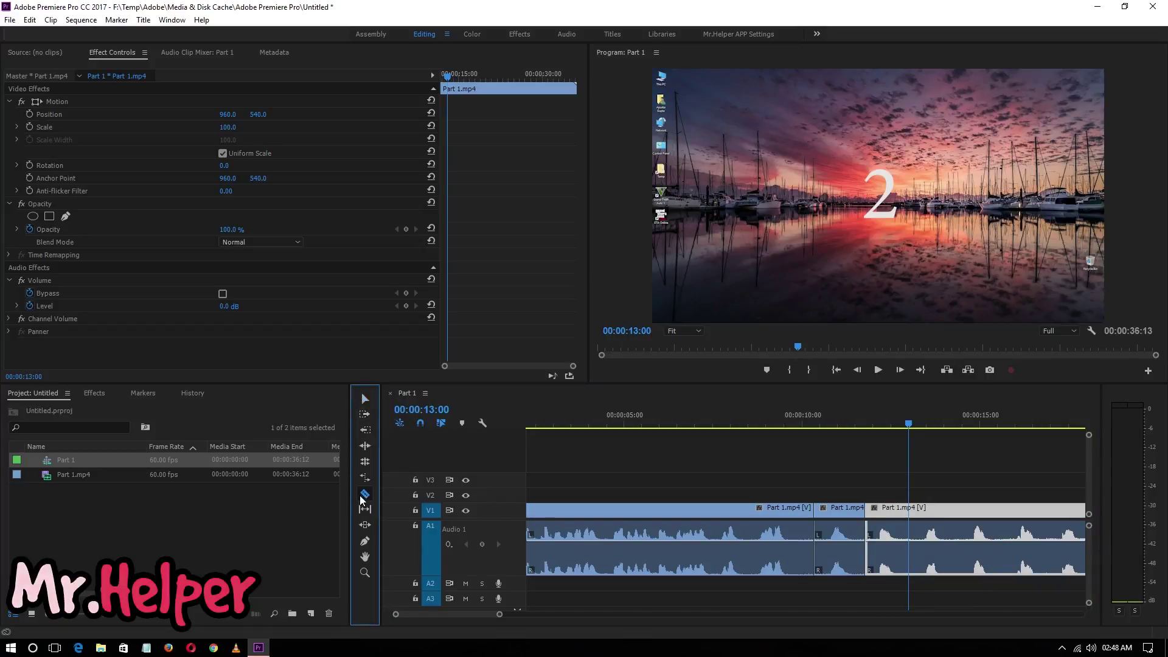
{"action": "left_click", "coordinate": [911, 550]}
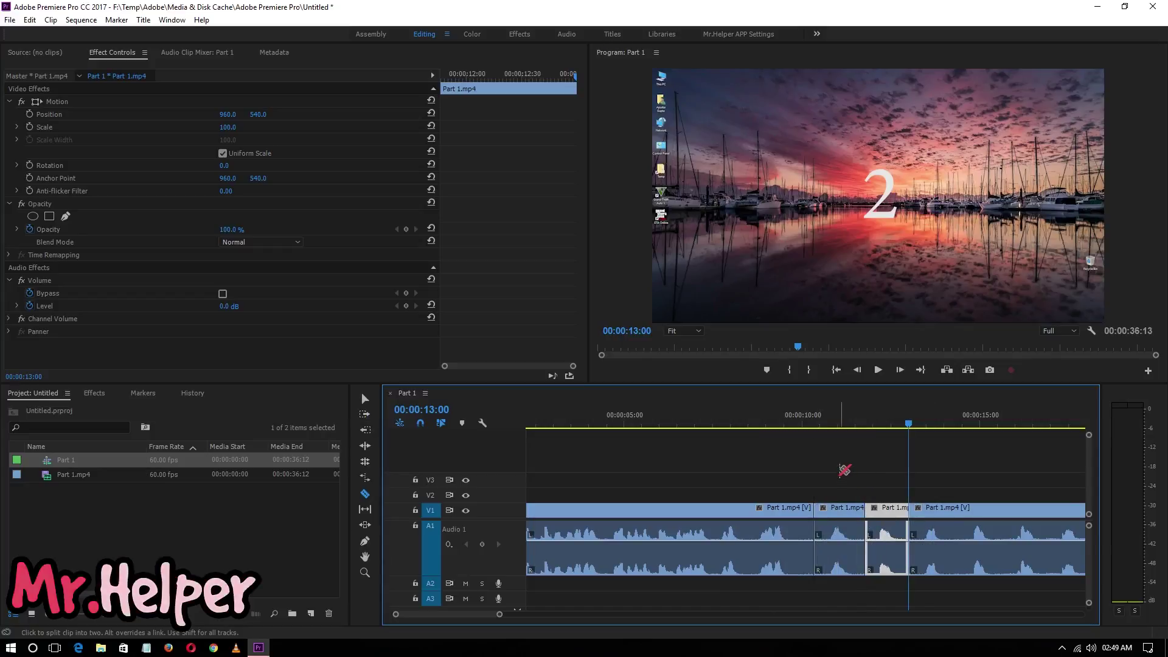
{"action": "key", "text": "b"}
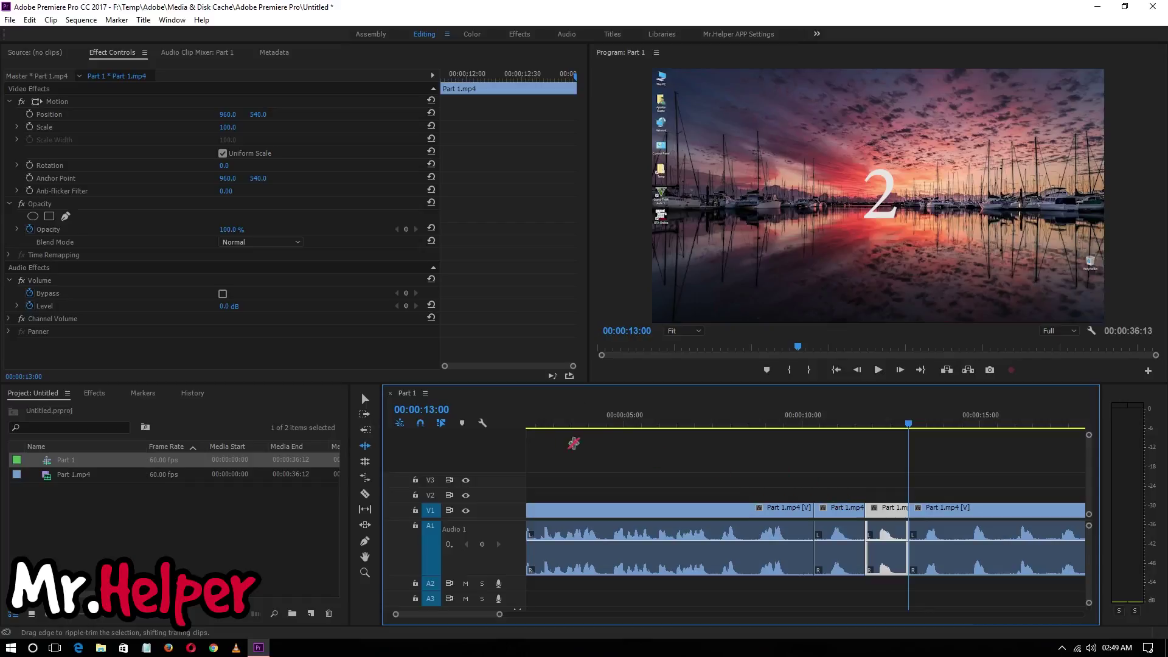
{"action": "left_click", "coordinate": [365, 398]}
{"action": "left_click_drag", "start_coordinate": [843, 507], "coordinate": [858, 559]}
{"action": "key", "text": "ctrl+z"}
{"action": "left_click_drag", "start_coordinate": [881, 456], "coordinate": [902, 566]}
Find the last frame showing the number 4, at 00:00:14:12, and split the Part 1 clip there.
{"action": "key", "text": "space"}
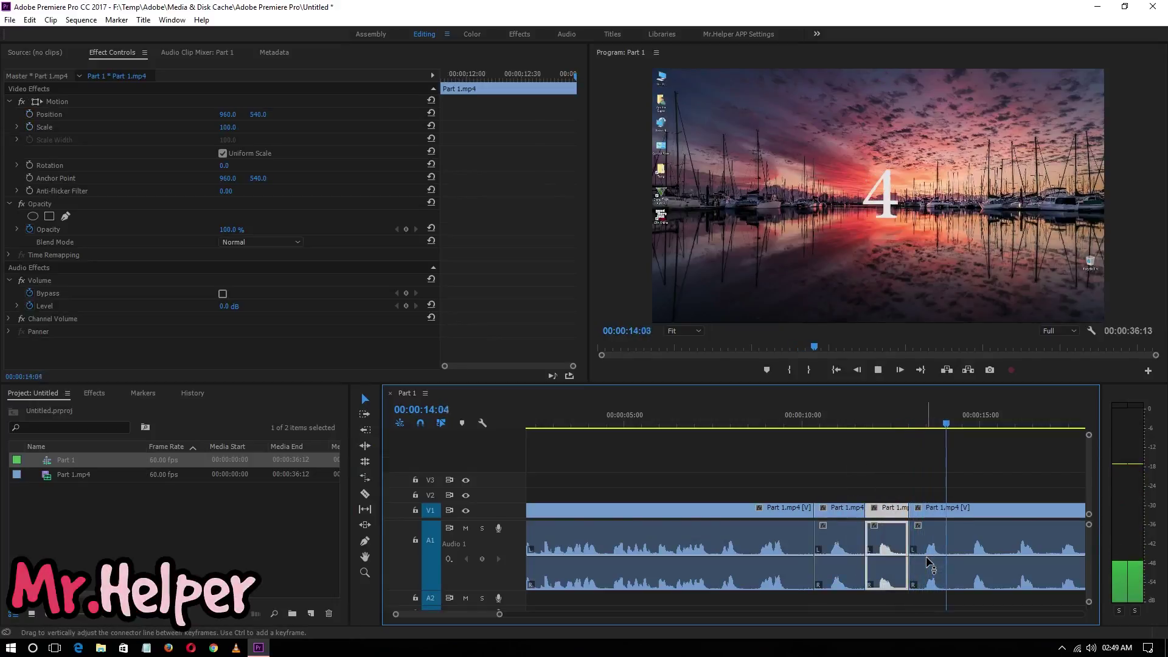
{"action": "key", "text": "space"}
{"action": "left_click", "coordinate": [856, 371]}
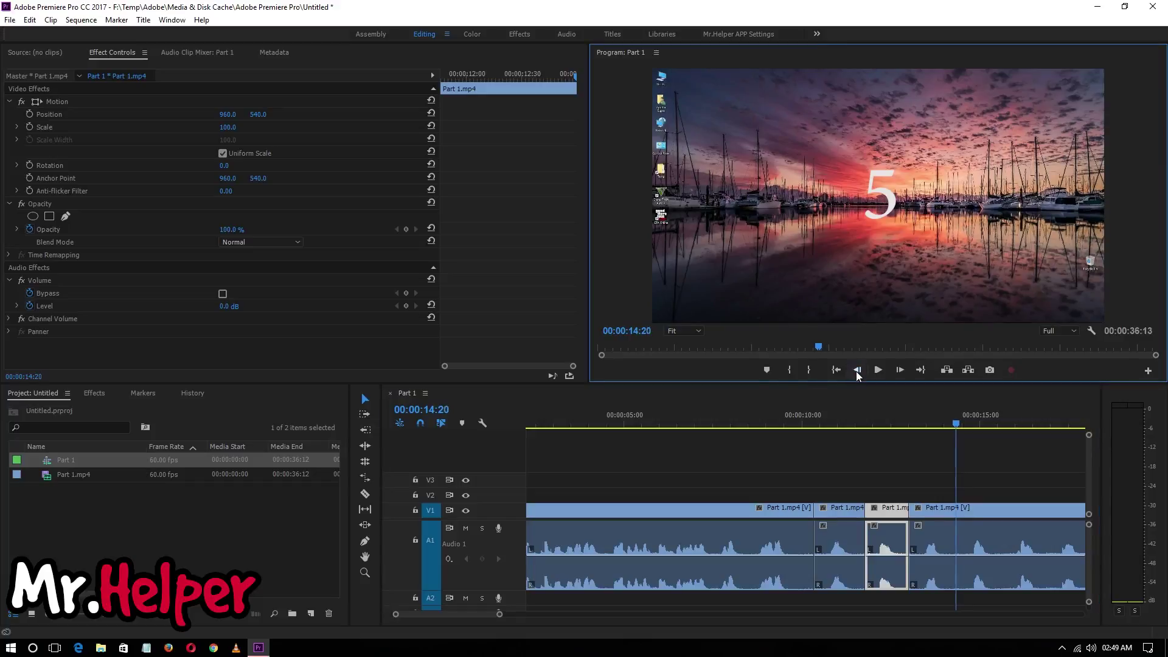
{"action": "left_click", "coordinate": [856, 371]}
{"action": "left_click", "coordinate": [855, 371]}
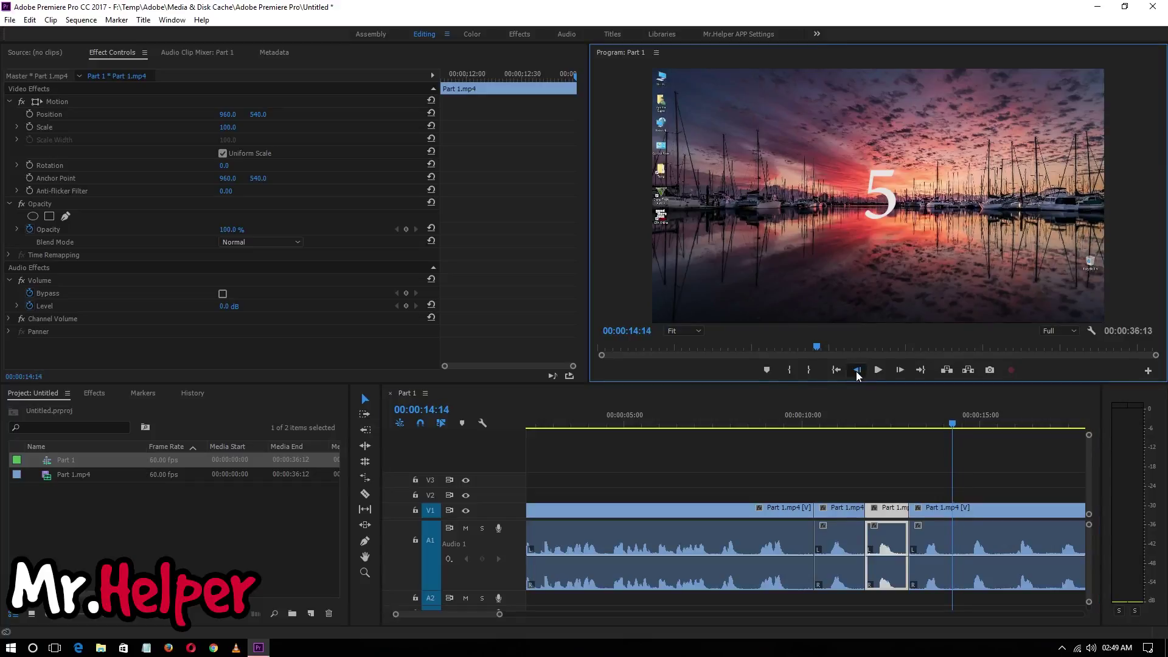
{"action": "left_click", "coordinate": [856, 371]}
{"action": "left_click", "coordinate": [895, 371]}
{"action": "left_click", "coordinate": [894, 371]}
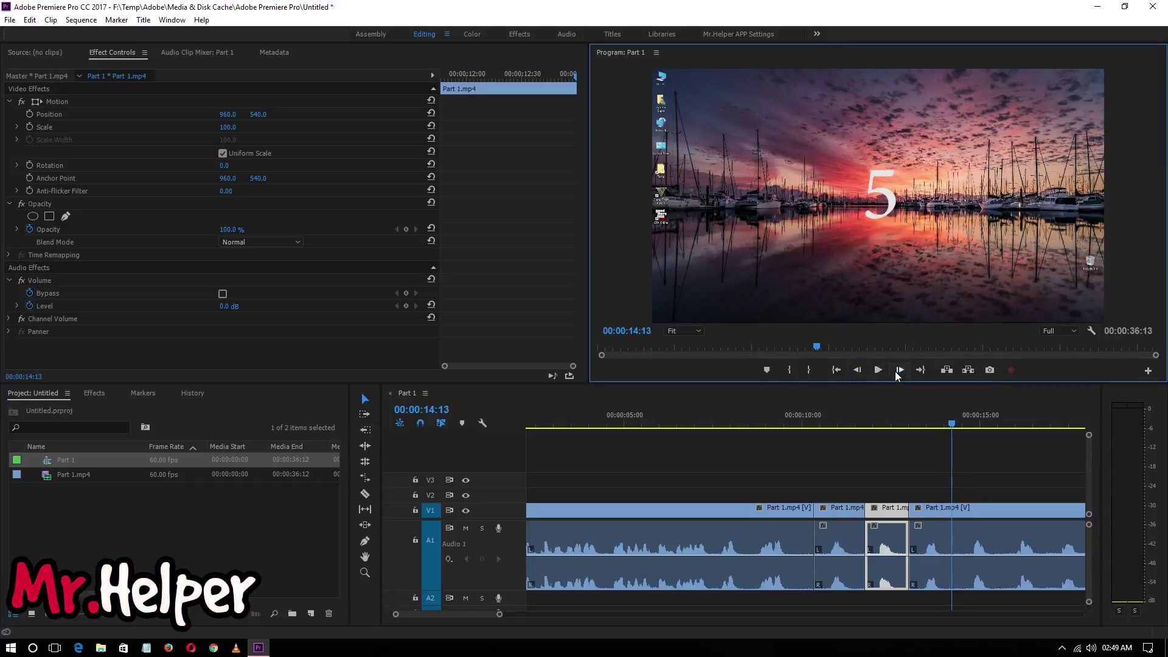
{"action": "left_click", "coordinate": [856, 371]}
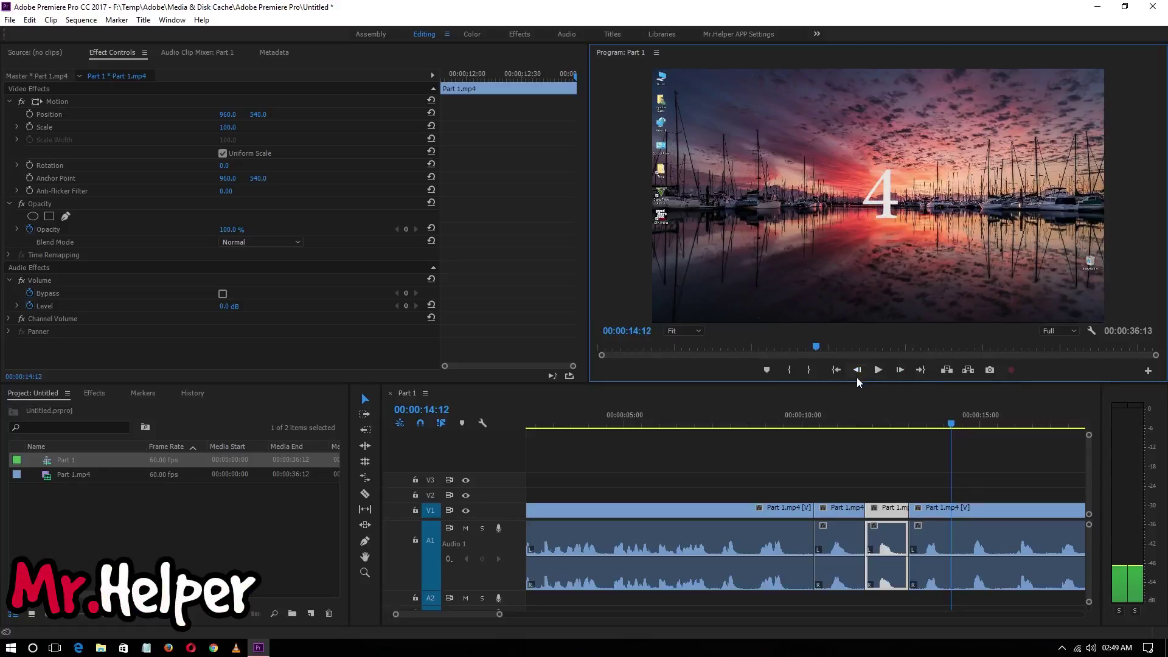
{"action": "key", "text": "c"}
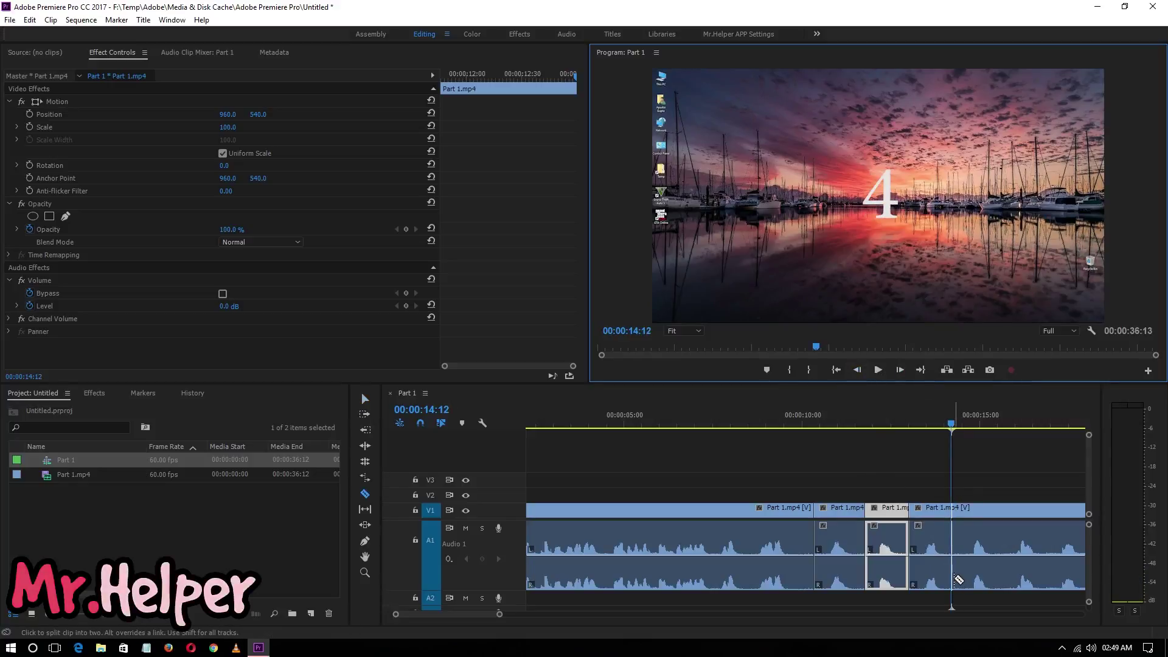
{"action": "left_click", "coordinate": [952, 578]}
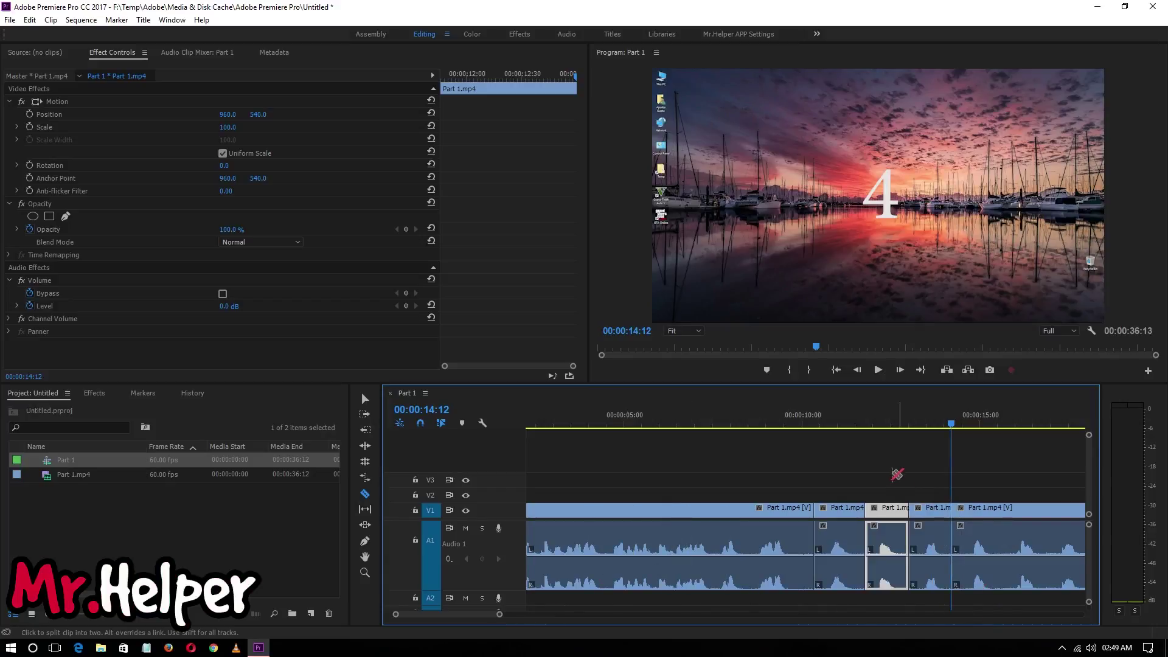
Find the last frame showing the number 5, at 00:00:15:37, and split the Part 1 clip there.
{"action": "left_click_drag", "start_coordinate": [500, 616], "coordinate": [514, 616]}
{"action": "left_click_drag", "start_coordinate": [855, 427], "coordinate": [895, 455]}
{"action": "left_click", "coordinate": [857, 370]}
{"action": "left_click", "coordinate": [857, 370]}
{"action": "left_click", "coordinate": [857, 370]}
{"action": "left_click", "coordinate": [857, 369]}
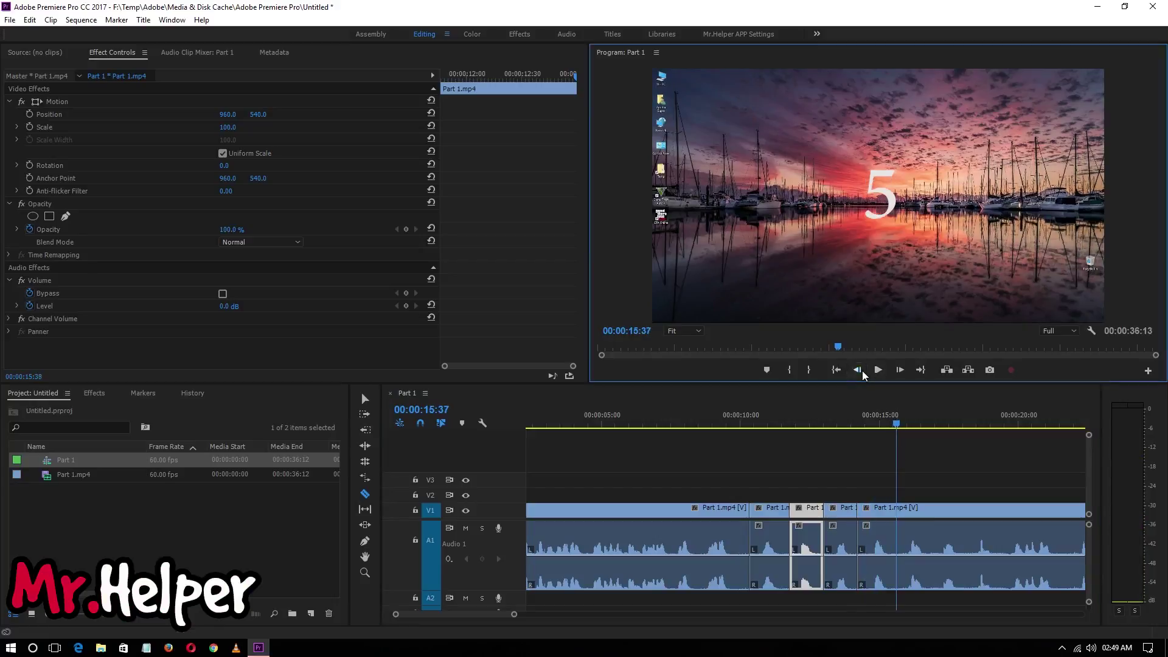
{"action": "left_click", "coordinate": [900, 370]}
{"action": "left_click", "coordinate": [900, 370]}
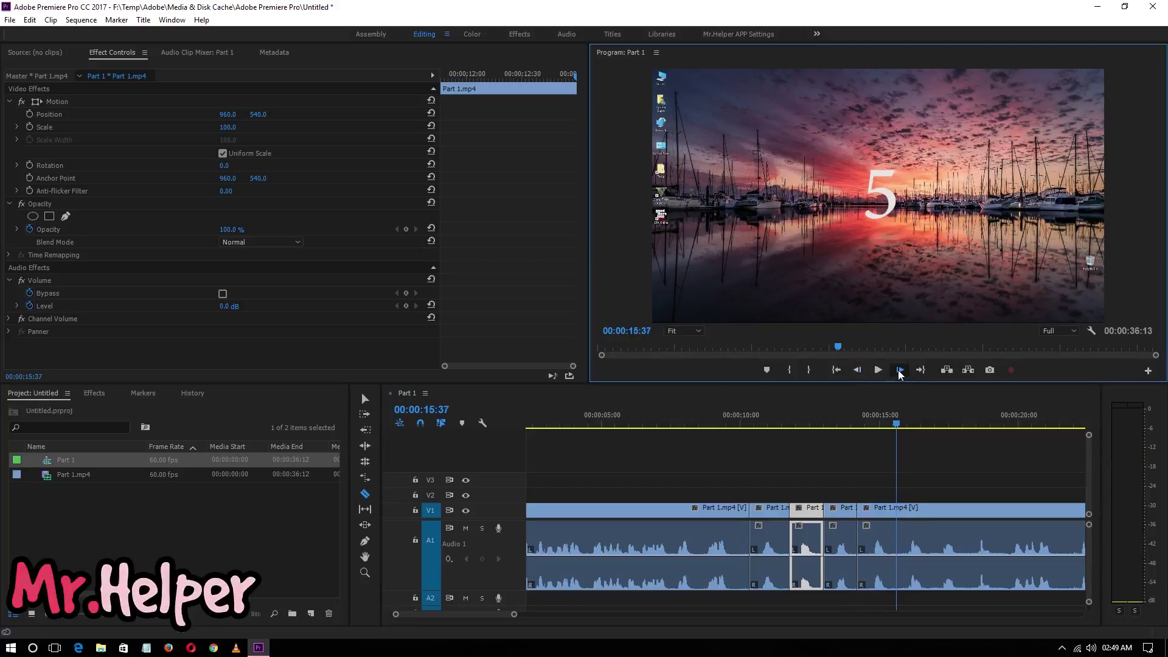
{"action": "left_click", "coordinate": [858, 370]}
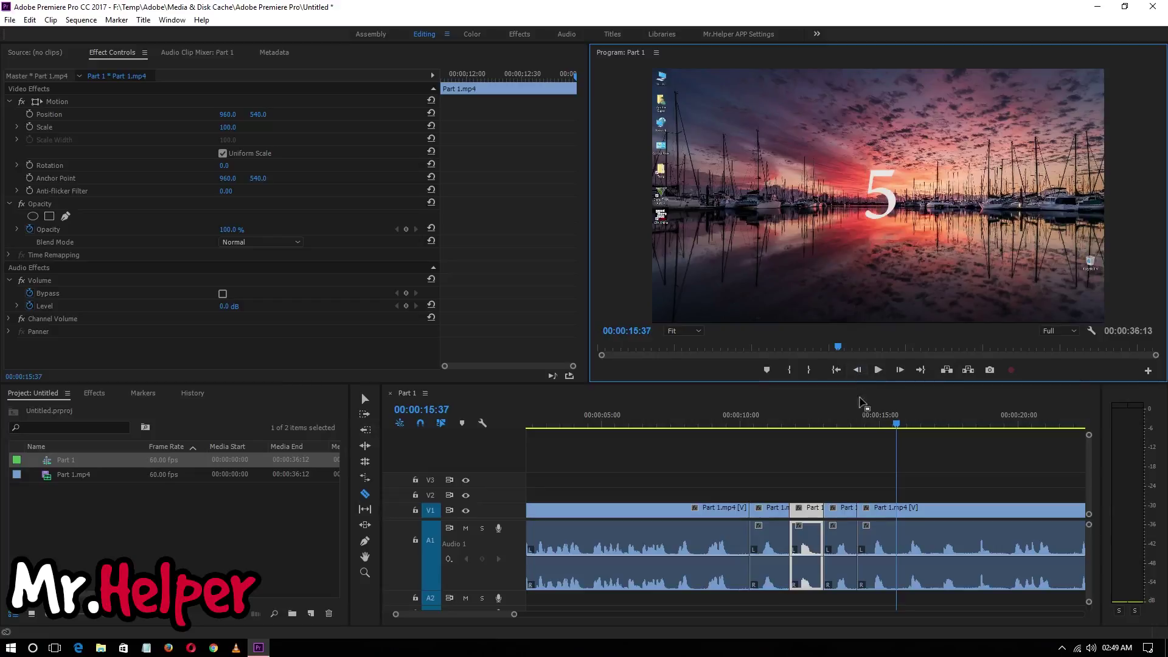
{"action": "left_click", "coordinate": [899, 369]}
{"action": "left_click", "coordinate": [857, 370]}
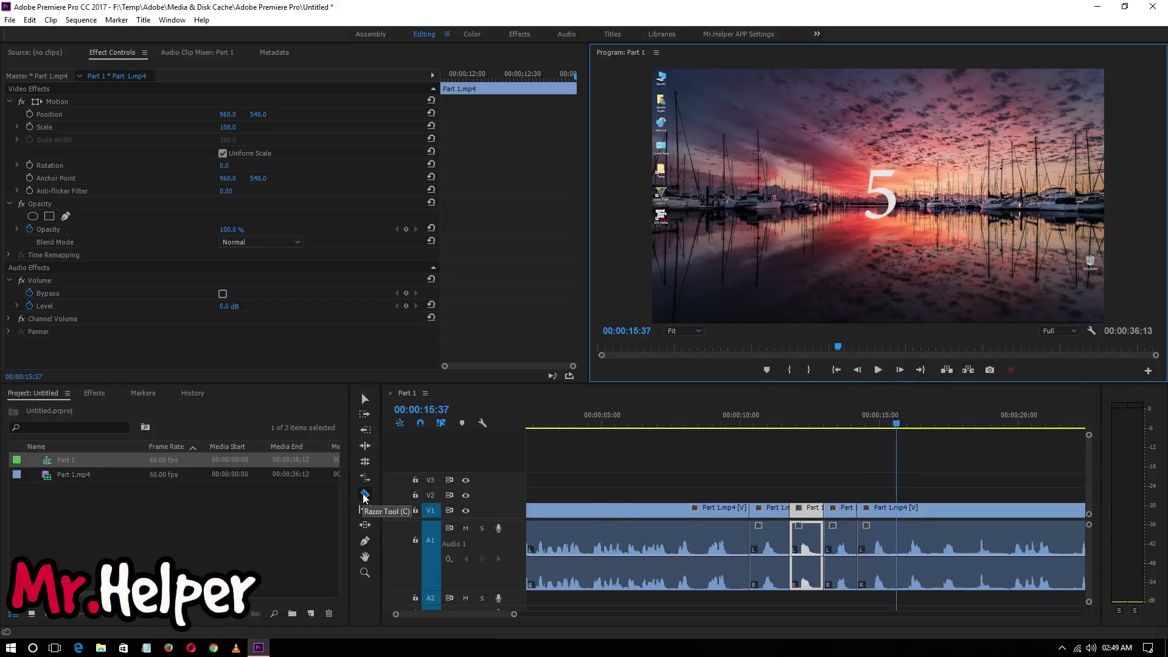
{"action": "left_click", "coordinate": [897, 575]}
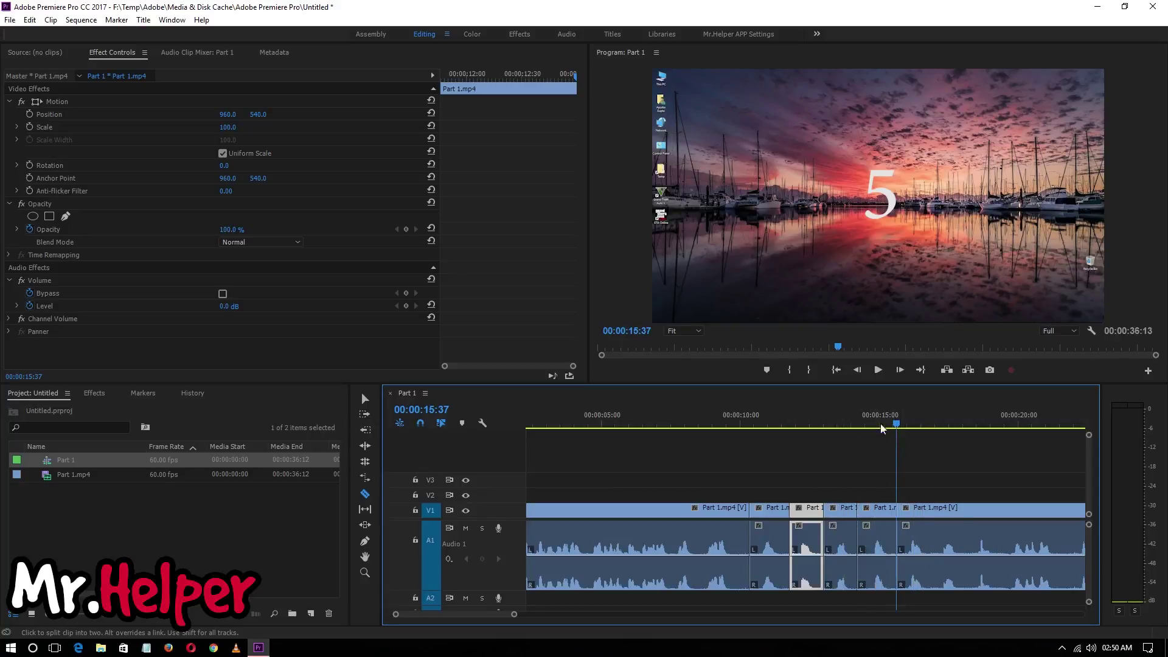
Find the last frame showing the number 7, at 00:00:16:49, and split the Part 1 clip there.
{"action": "left_click_drag", "start_coordinate": [896, 426], "coordinate": [931, 444]}
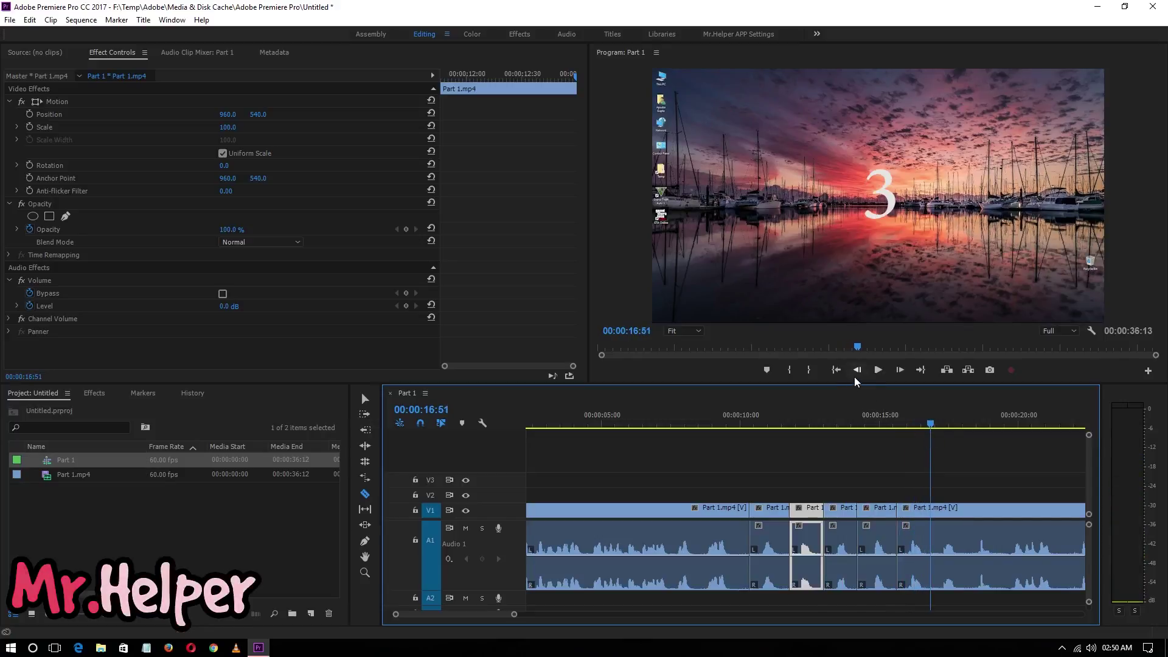
{"action": "left_click", "coordinate": [855, 377]}
{"action": "left_click", "coordinate": [855, 378]}
{"action": "left_click", "coordinate": [897, 371]}
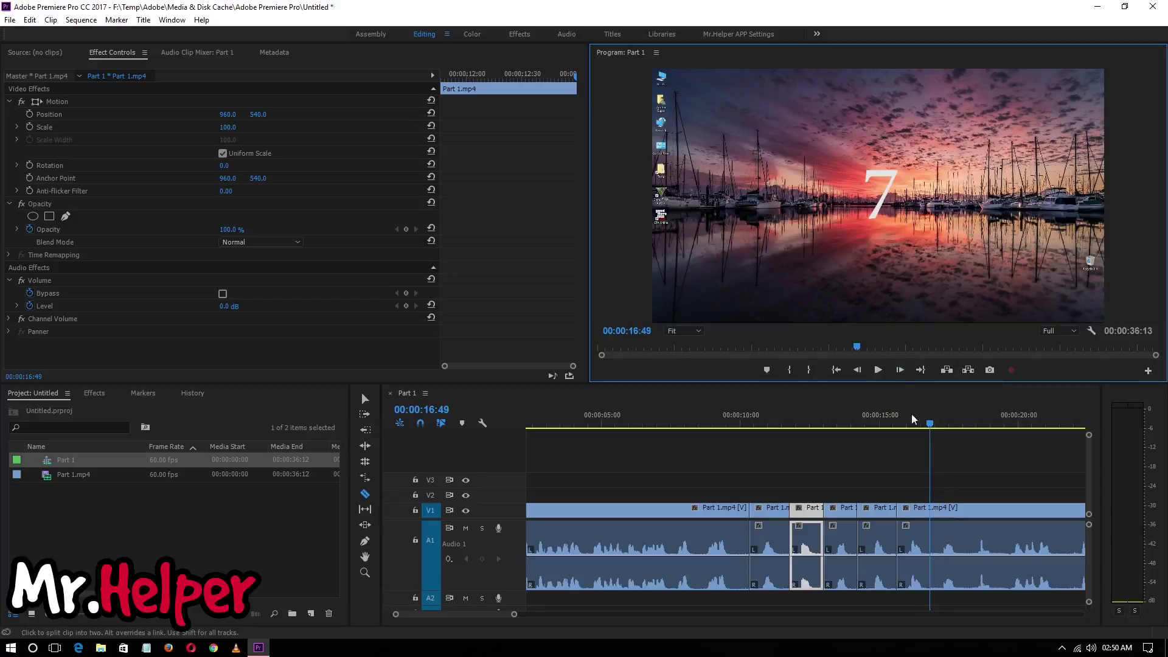
{"action": "left_click", "coordinate": [898, 371]}
{"action": "left_click", "coordinate": [858, 370]}
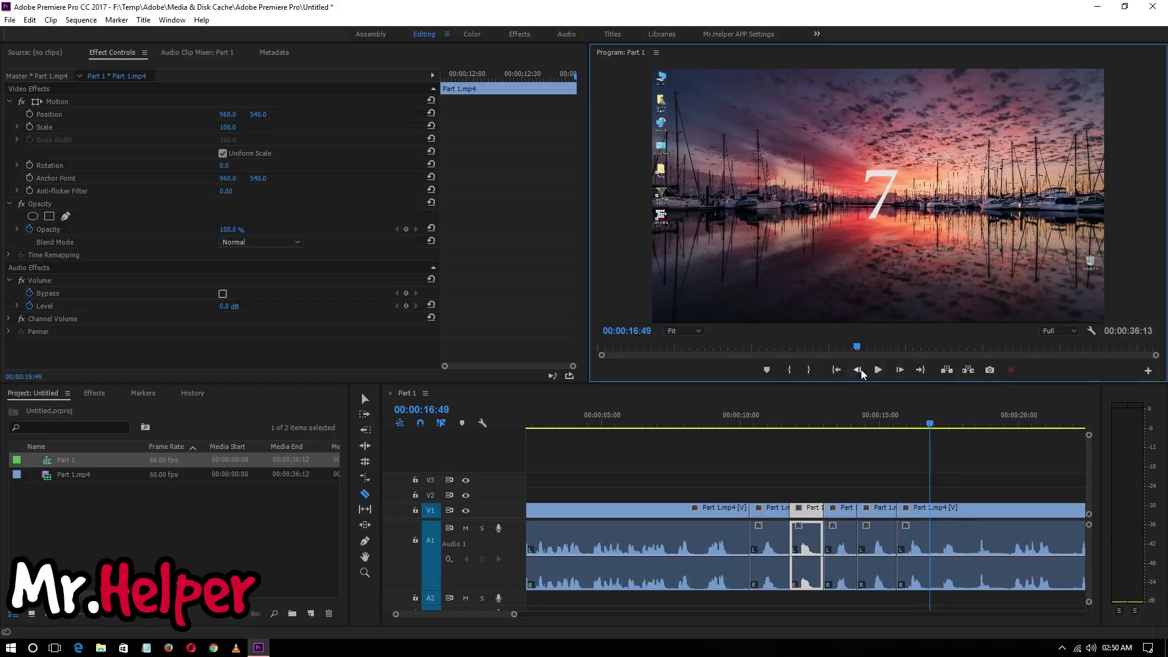
{"action": "left_click", "coordinate": [929, 556]}
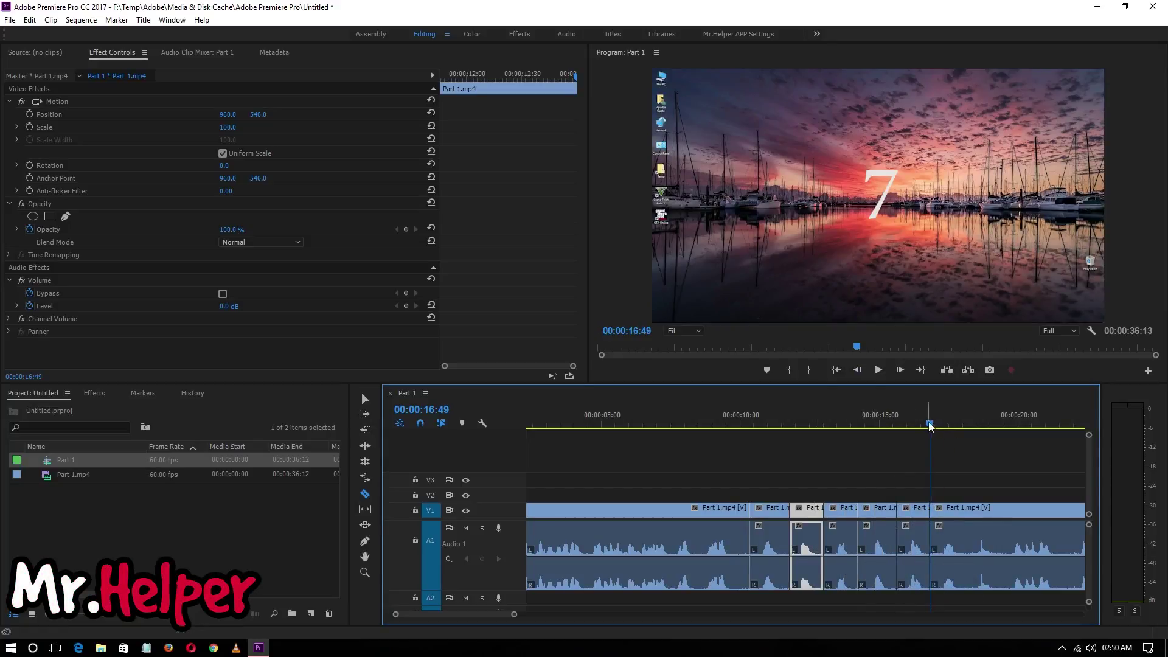
Find the last frame showing the number 3 after the 7, at 00:00:18:11, and split the clip there.
{"action": "left_click_drag", "start_coordinate": [930, 426], "coordinate": [969, 440]}
{"action": "left_click", "coordinate": [857, 375]}
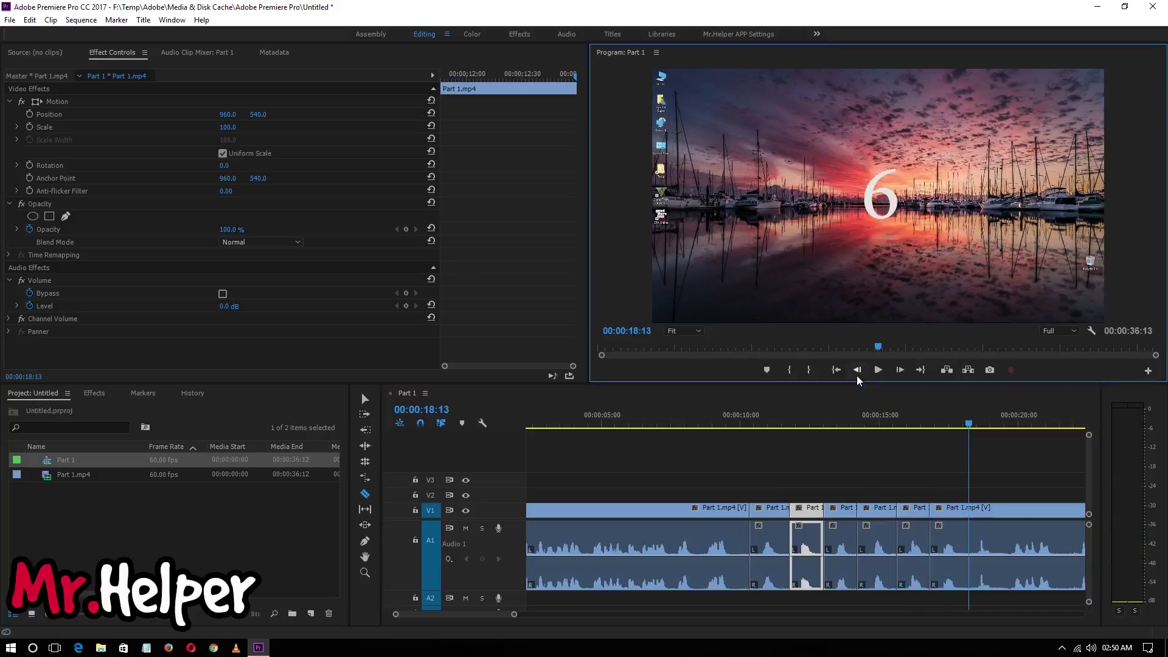
{"action": "left_click", "coordinate": [857, 375]}
{"action": "left_click", "coordinate": [899, 370]}
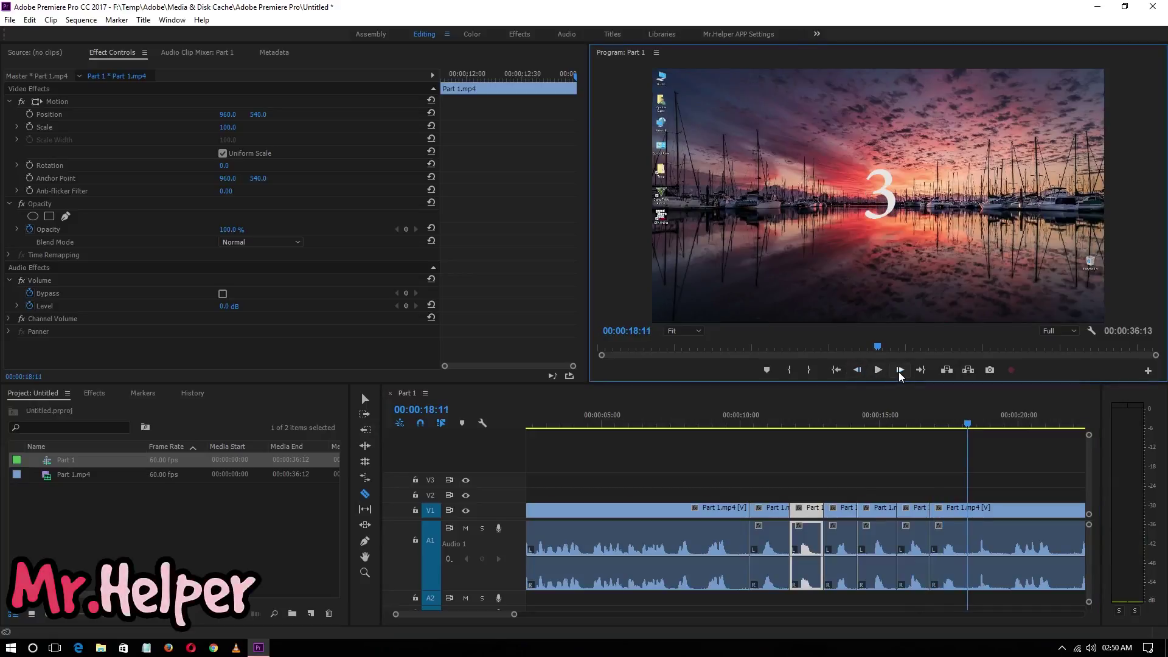
{"action": "left_click", "coordinate": [899, 369]}
{"action": "left_click", "coordinate": [862, 369]}
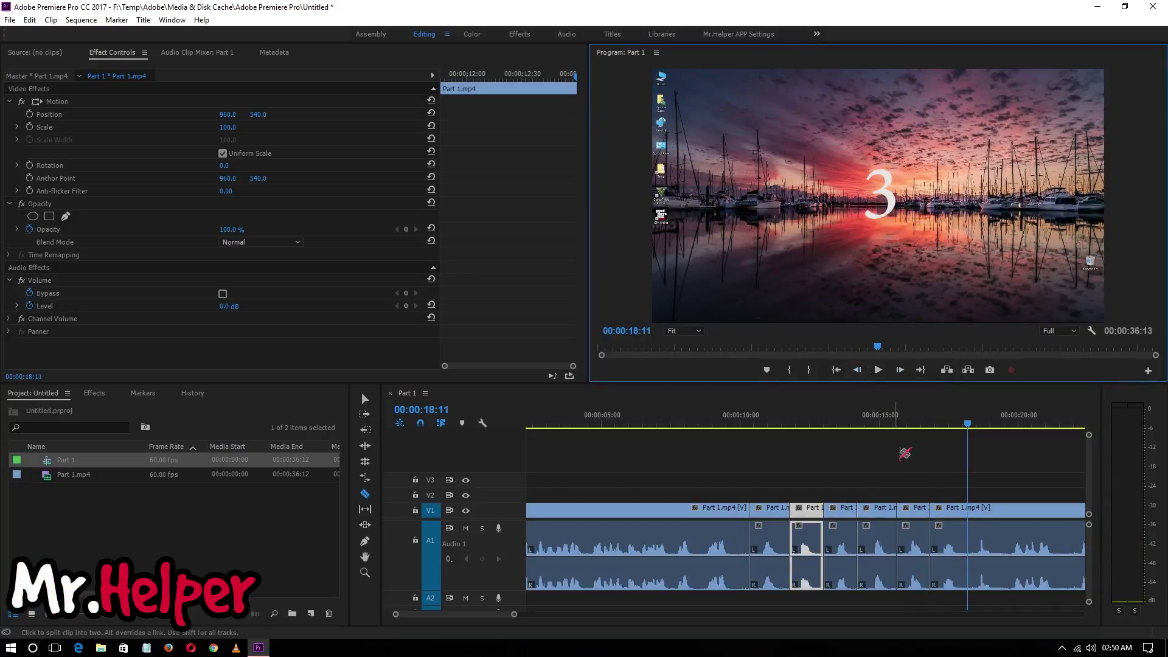
{"action": "left_click", "coordinate": [969, 559]}
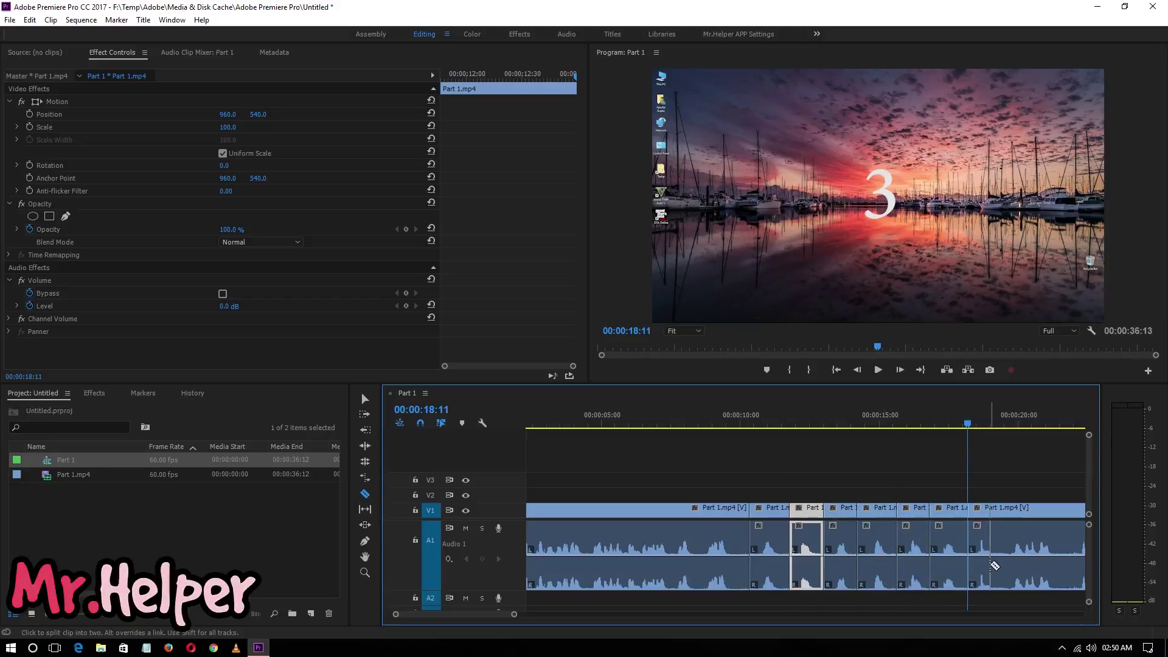
Find the last frame showing the number 6, at 00:00:19:33, and split the Part 1 clip there.
{"action": "left_click", "coordinate": [979, 424]}
{"action": "left_click_drag", "start_coordinate": [980, 437], "coordinate": [1009, 476]}
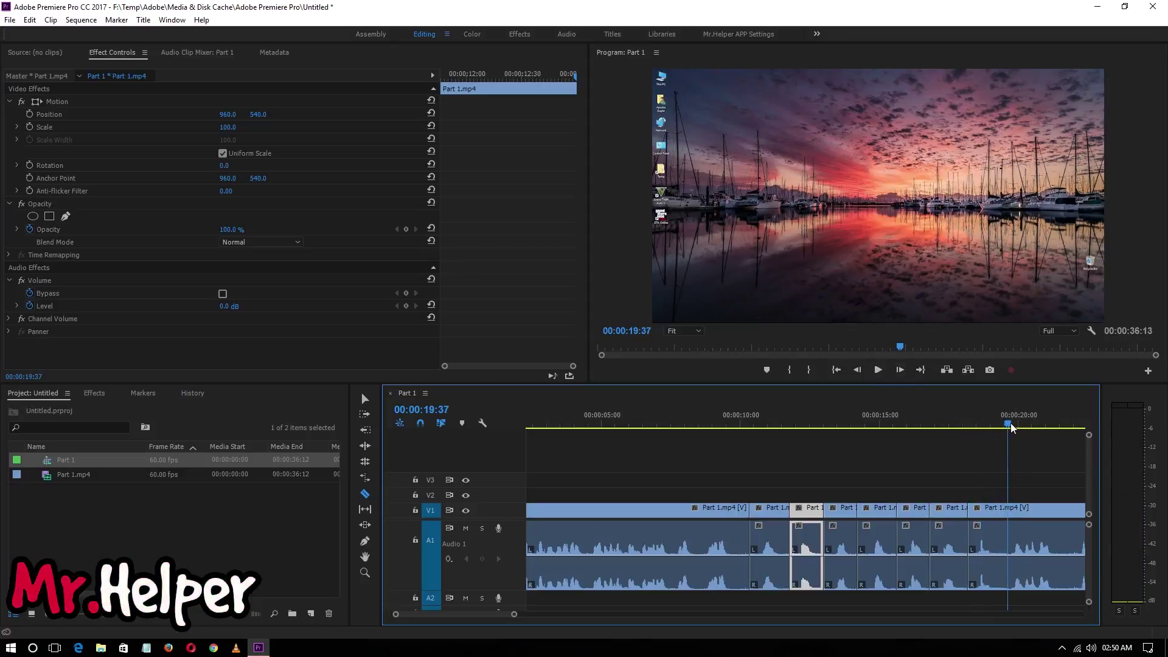
{"action": "left_click_drag", "start_coordinate": [1010, 422], "coordinate": [1009, 423]}
{"action": "left_click", "coordinate": [893, 370]}
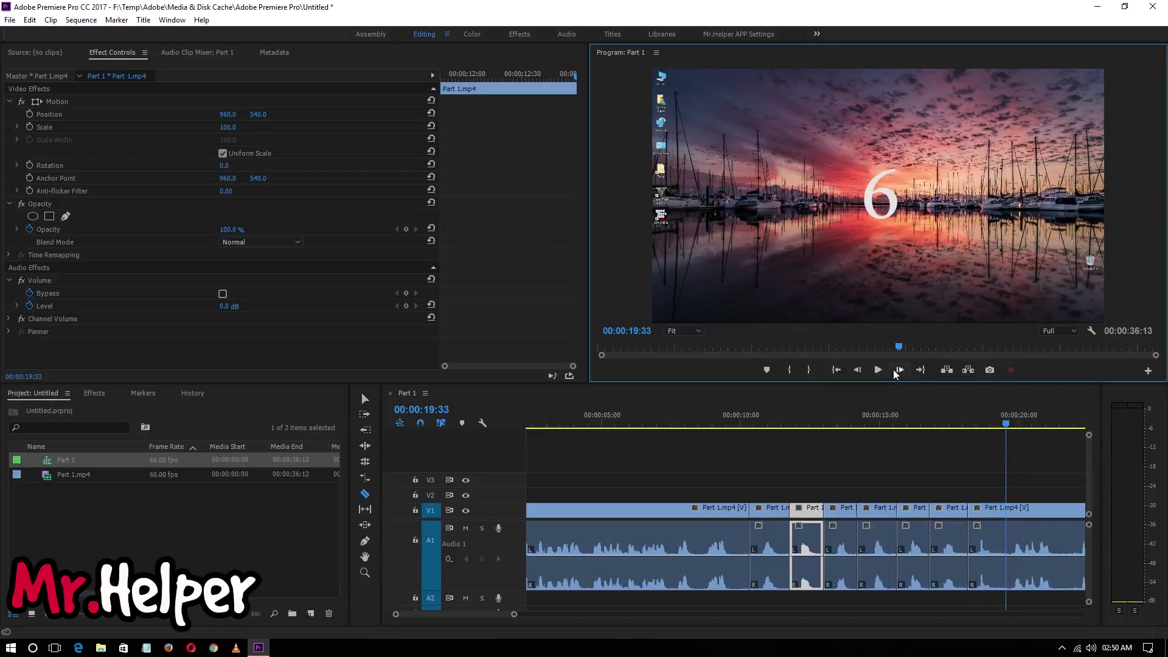
{"action": "left_click", "coordinate": [893, 370]}
{"action": "left_click", "coordinate": [859, 368]}
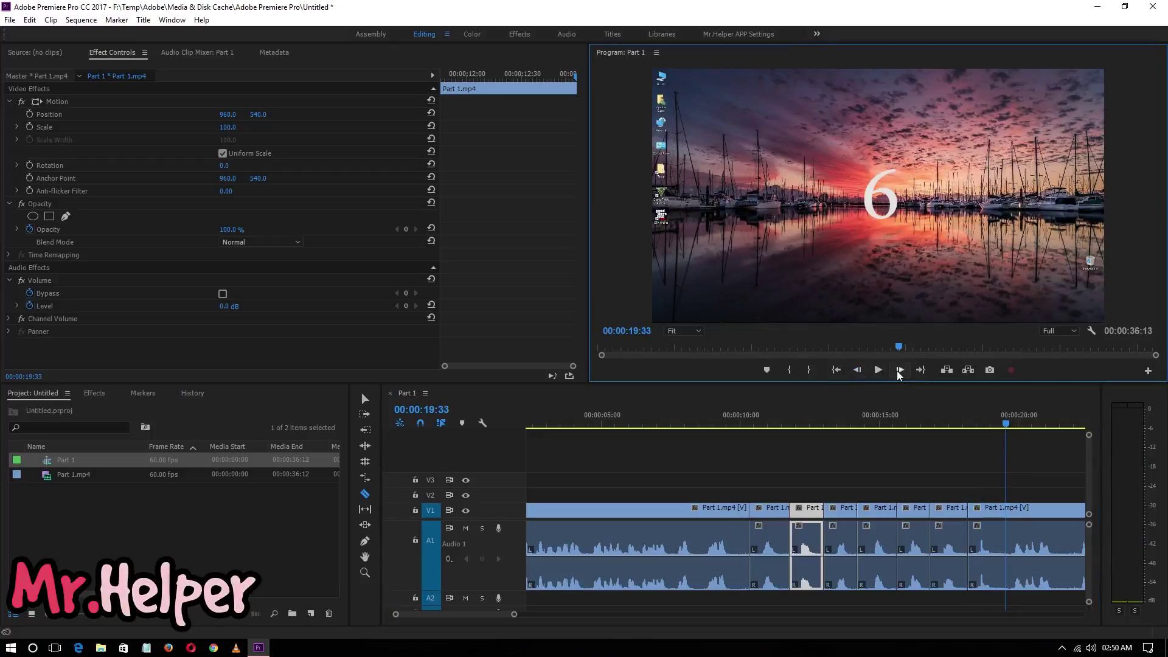
{"action": "left_click", "coordinate": [899, 370]}
{"action": "left_click", "coordinate": [858, 368]}
{"action": "left_click", "coordinate": [1010, 565]}
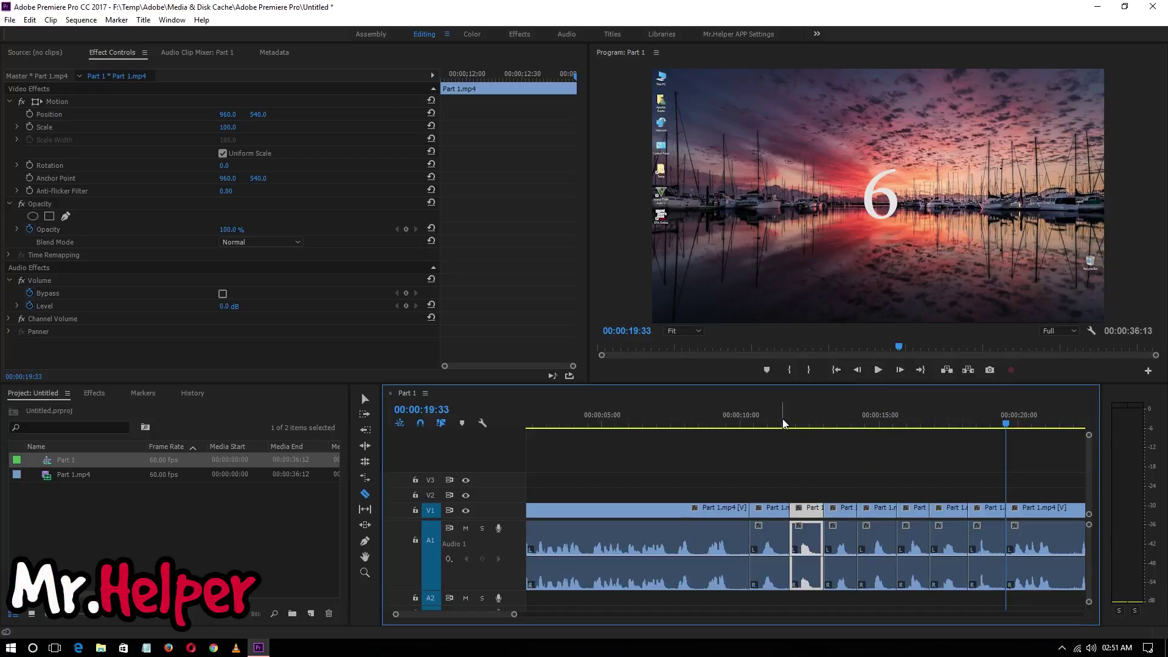
Scrub through the cut segments, starting from the number 1 segment, to review the order of the numbers.
{"action": "left_click_drag", "start_coordinate": [783, 419], "coordinate": [779, 475]}
{"action": "key", "text": "Up"}
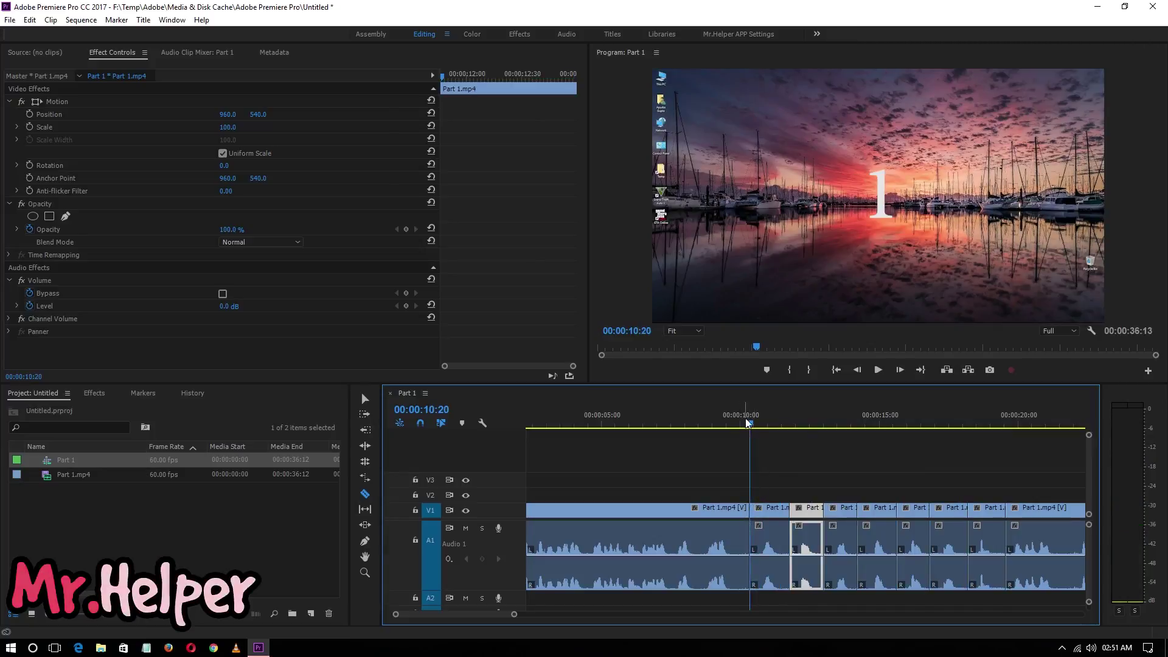
{"action": "left_click_drag", "start_coordinate": [749, 423], "coordinate": [955, 462]}
{"action": "left_click_drag", "start_coordinate": [886, 477], "coordinate": [946, 492]}
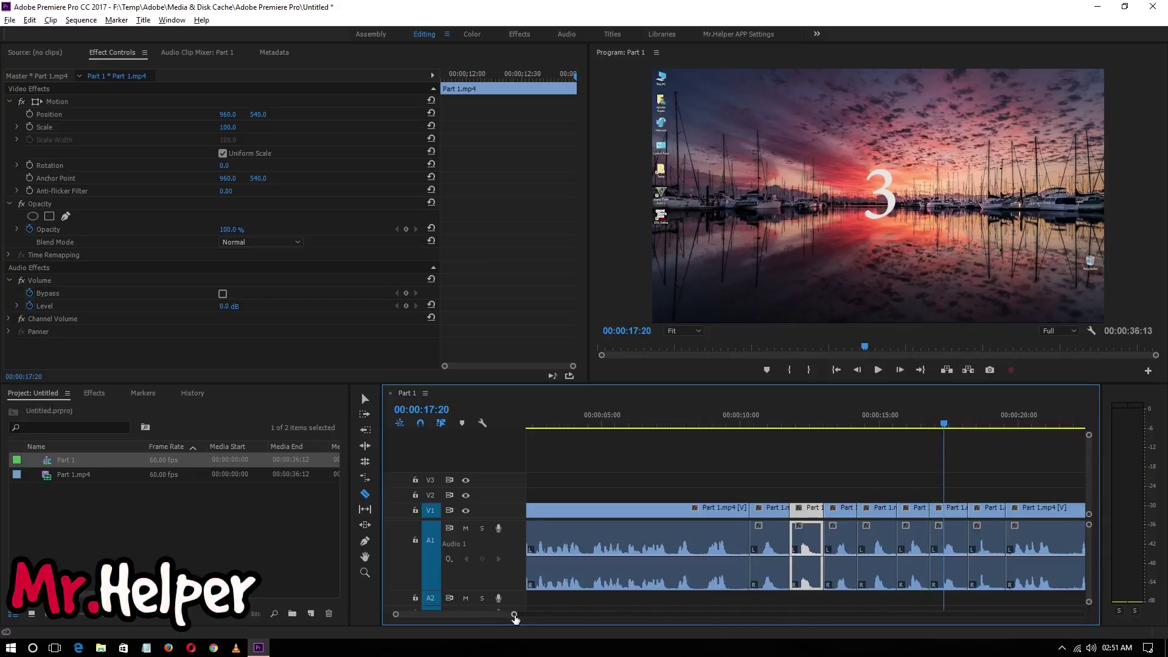
Delete the long clip after the number 6 segment and the long clip before the number 1 segment.
{"action": "scroll", "coordinate": [516, 615], "scroll_direction": "right", "scroll_amount": 5}
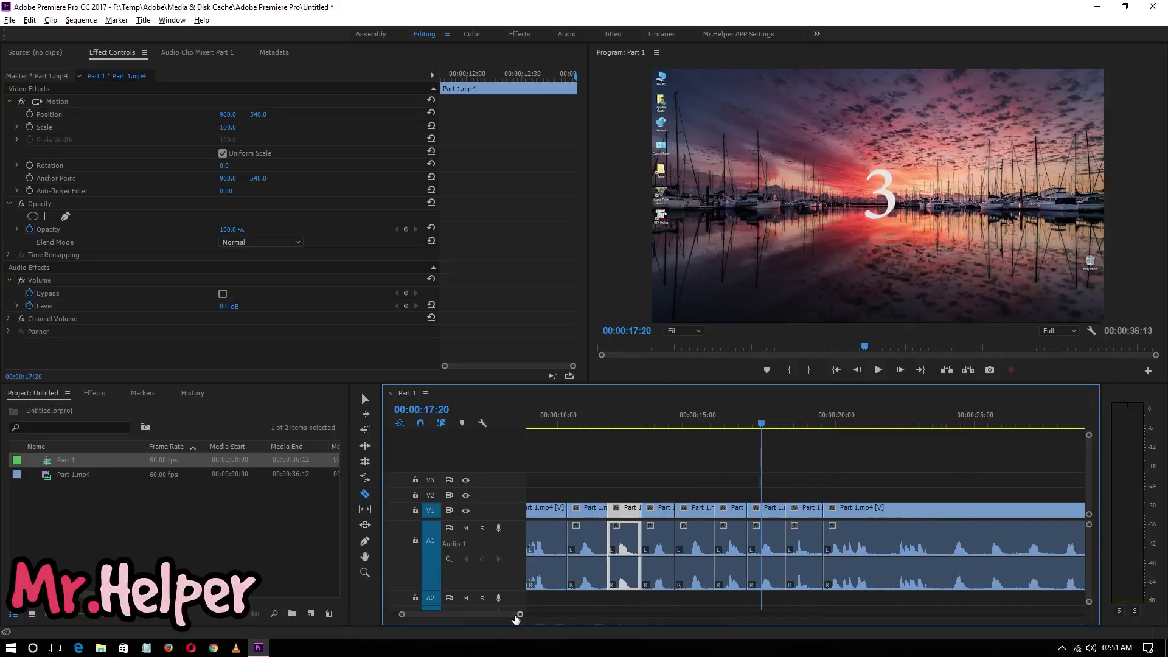
{"action": "scroll", "coordinate": [515, 617], "scroll_direction": "right", "scroll_amount": 3}
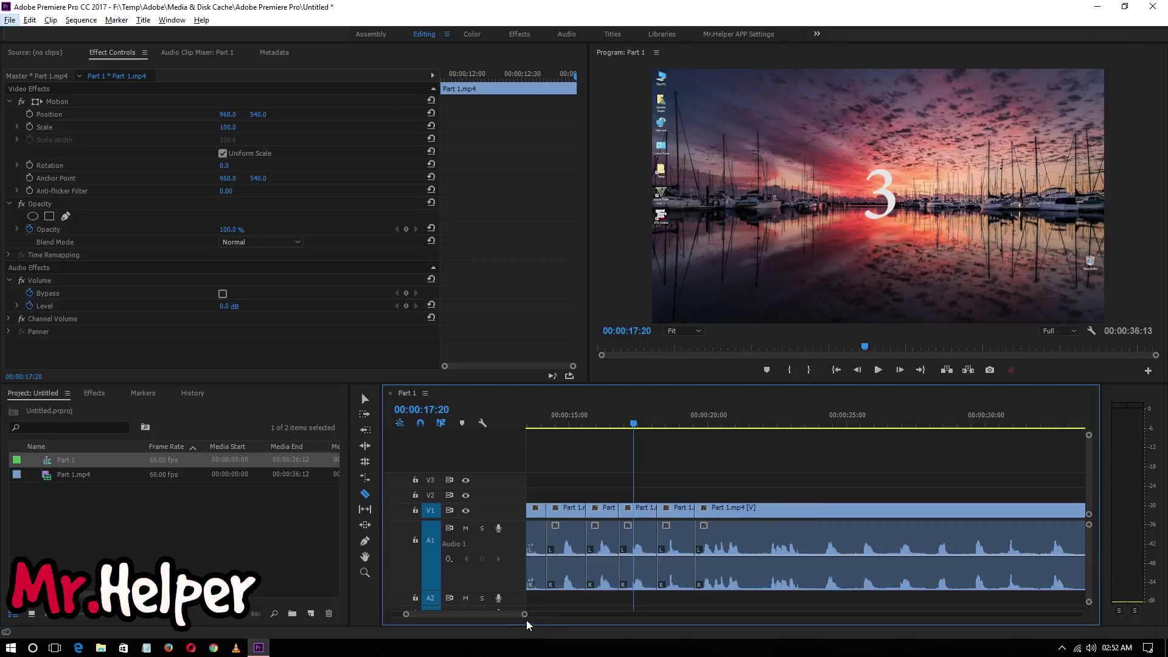
{"action": "left_click_drag", "start_coordinate": [524, 615], "coordinate": [653, 615]}
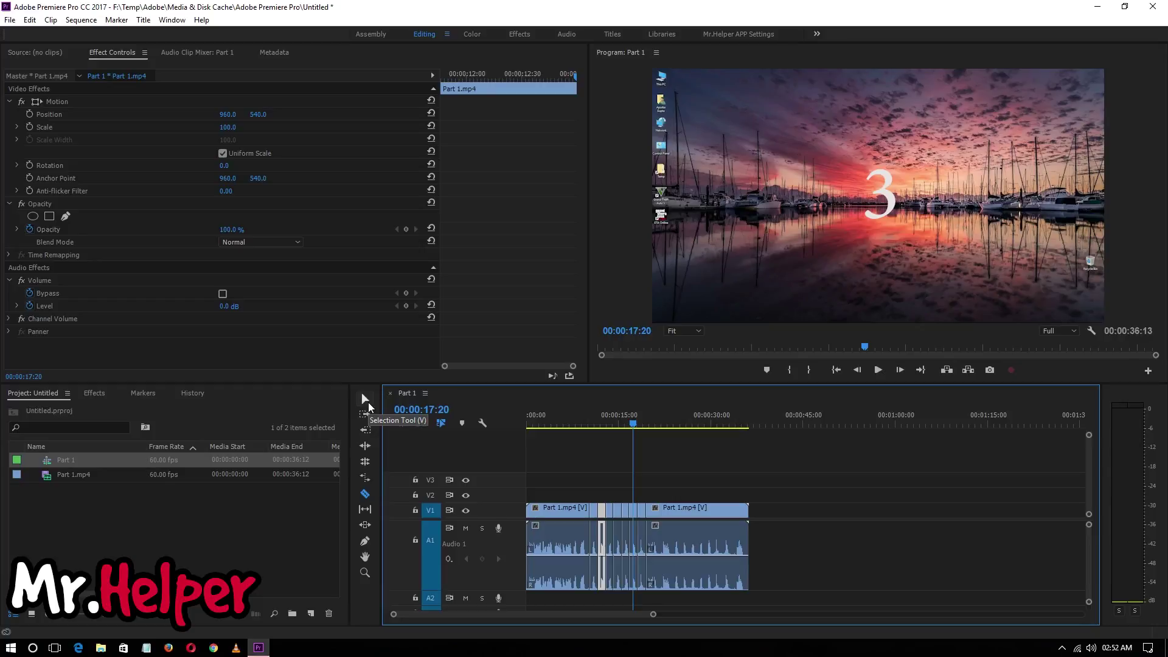
{"action": "left_click", "coordinate": [366, 400]}
{"action": "left_click", "coordinate": [718, 535]}
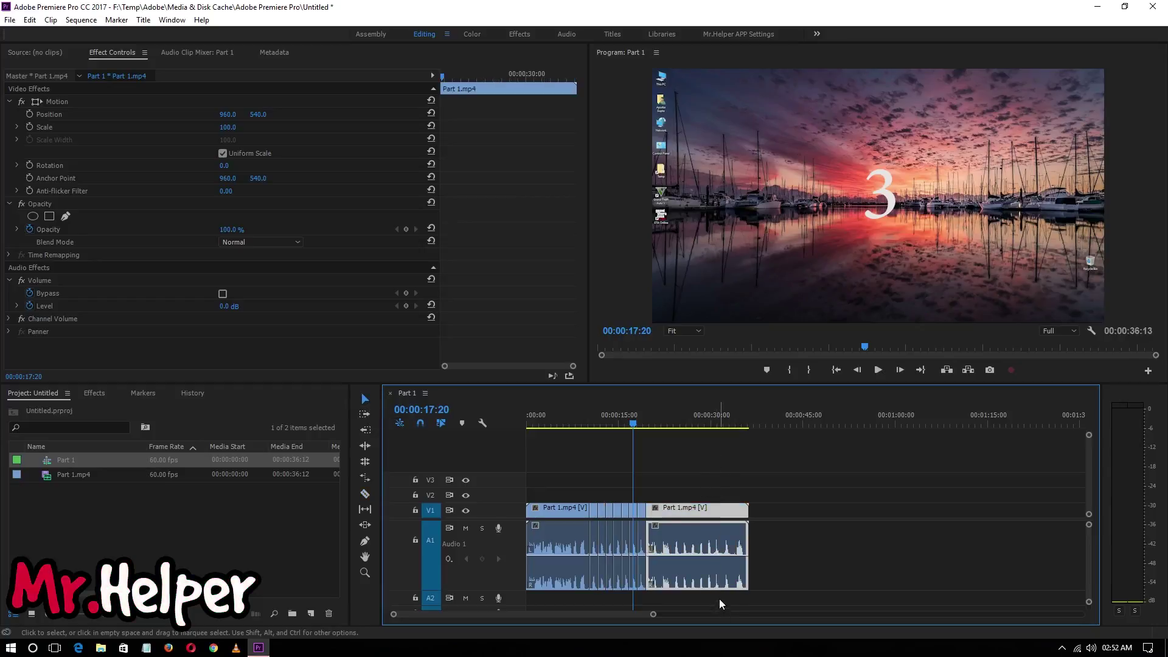
{"action": "key", "text": "Delete"}
{"action": "left_click_drag", "start_coordinate": [589, 437], "coordinate": [535, 548]}
{"action": "key", "text": "Delete"}
Play from the number 1 segment to locate the number 4 segment, and move it past the others to end at about 00:00:27:06.
{"action": "left_click_drag", "start_coordinate": [589, 425], "coordinate": [592, 480]}
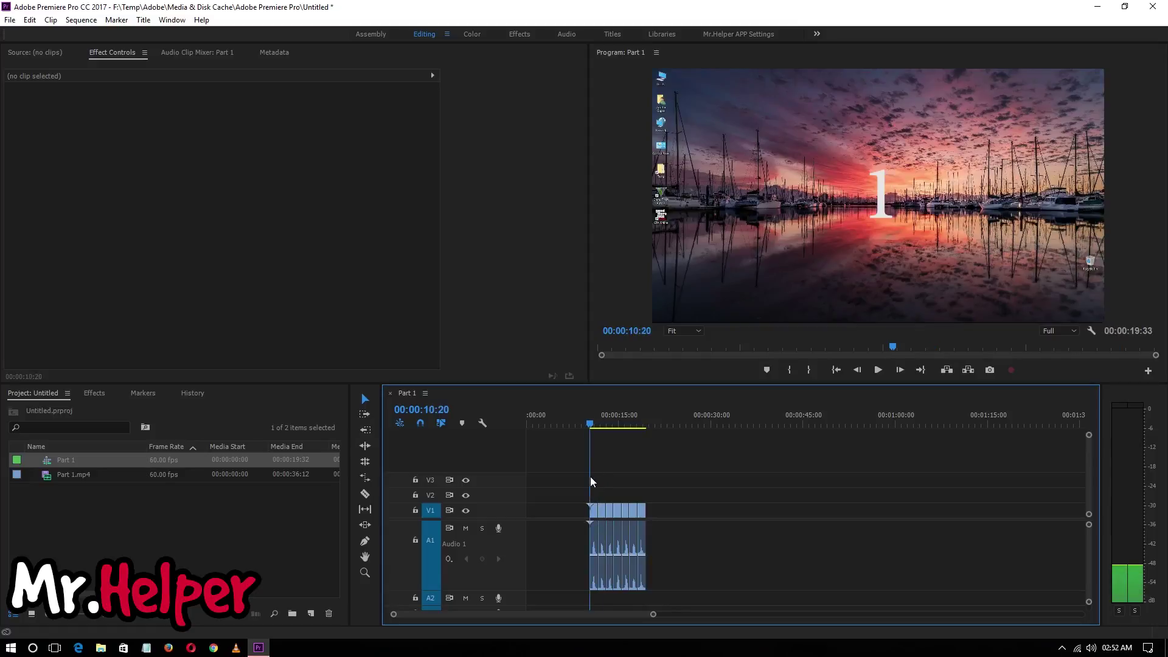
{"action": "key", "text": "space"}
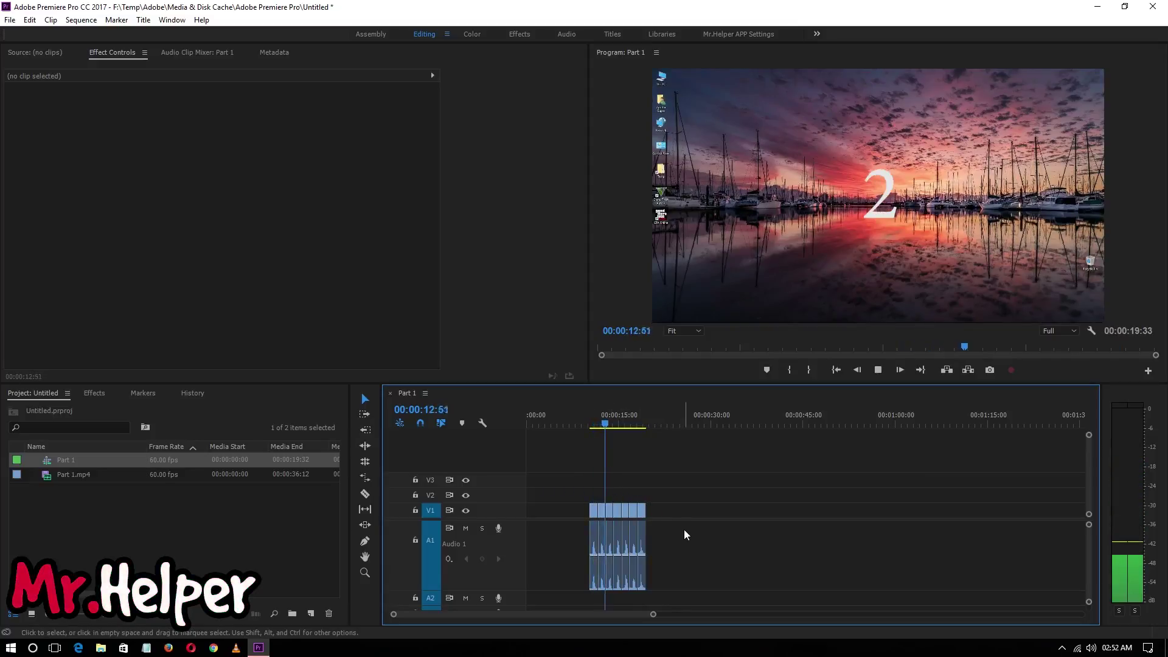
{"action": "key", "text": "space"}
{"action": "left_click_drag", "start_coordinate": [653, 616], "coordinate": [566, 614]}
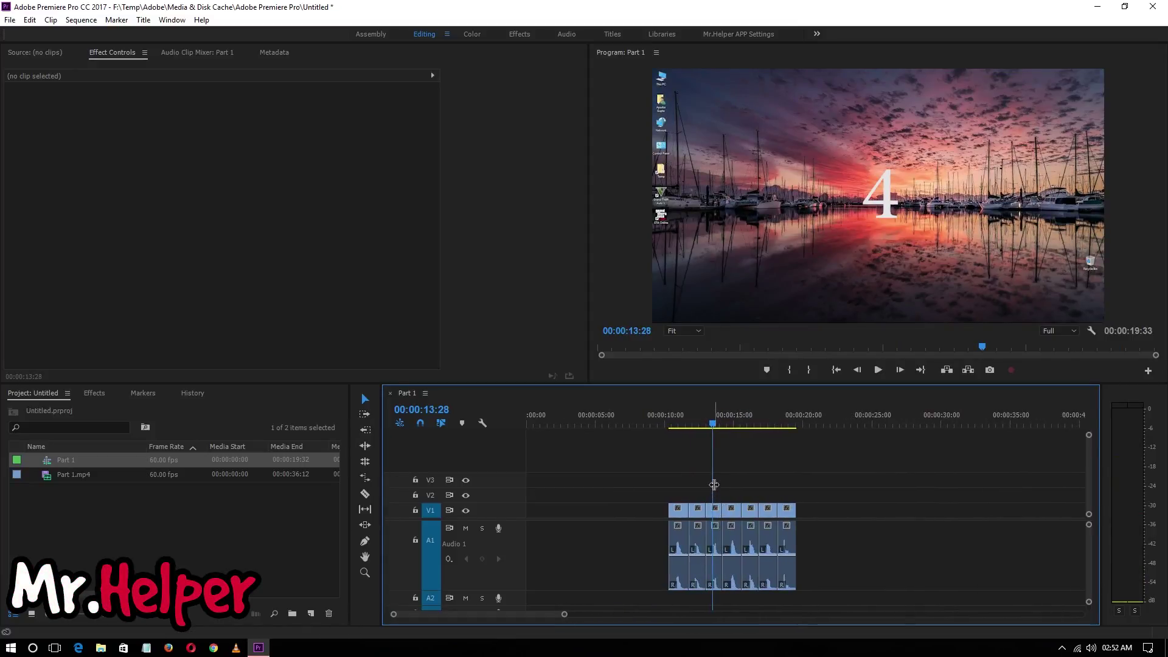
{"action": "left_click", "coordinate": [715, 553]}
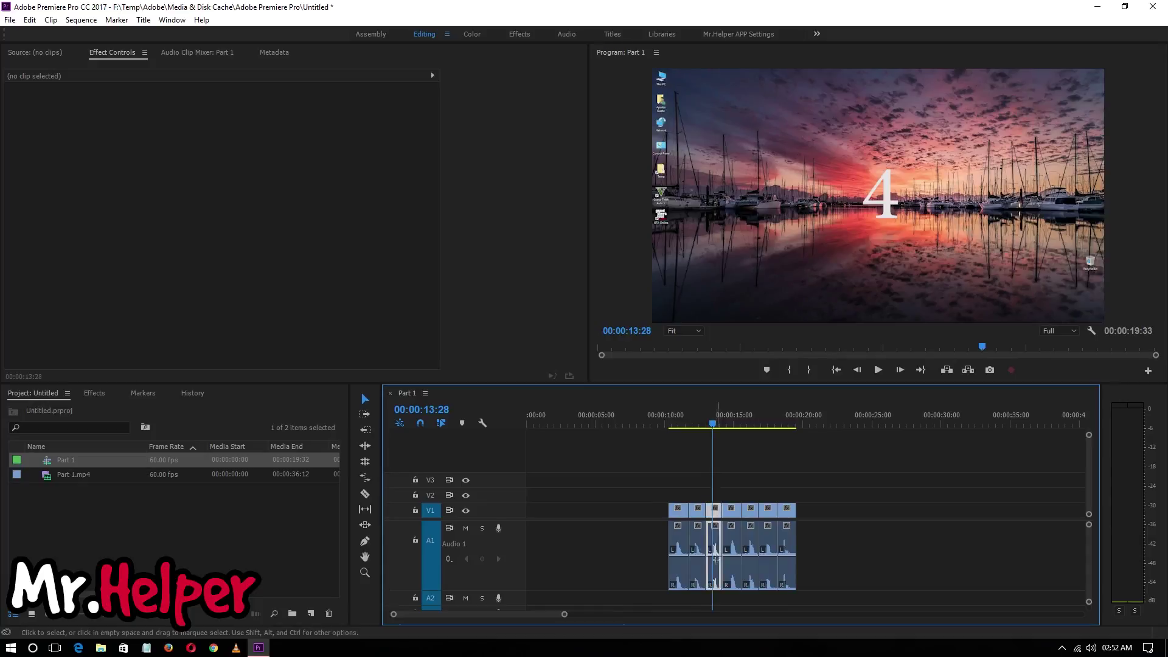
{"action": "left_click_drag", "start_coordinate": [717, 506], "coordinate": [873, 523]}
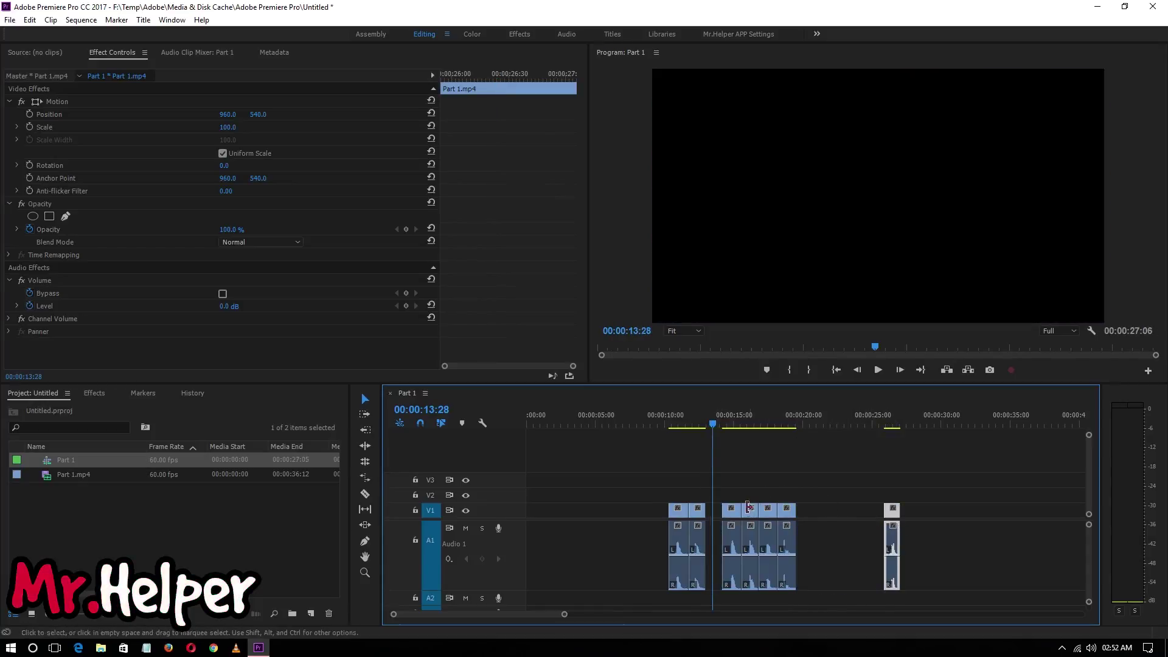
Play on to locate the number 5 segment and move it directly after the relocated number 4 segment.
{"action": "key", "text": "space"}
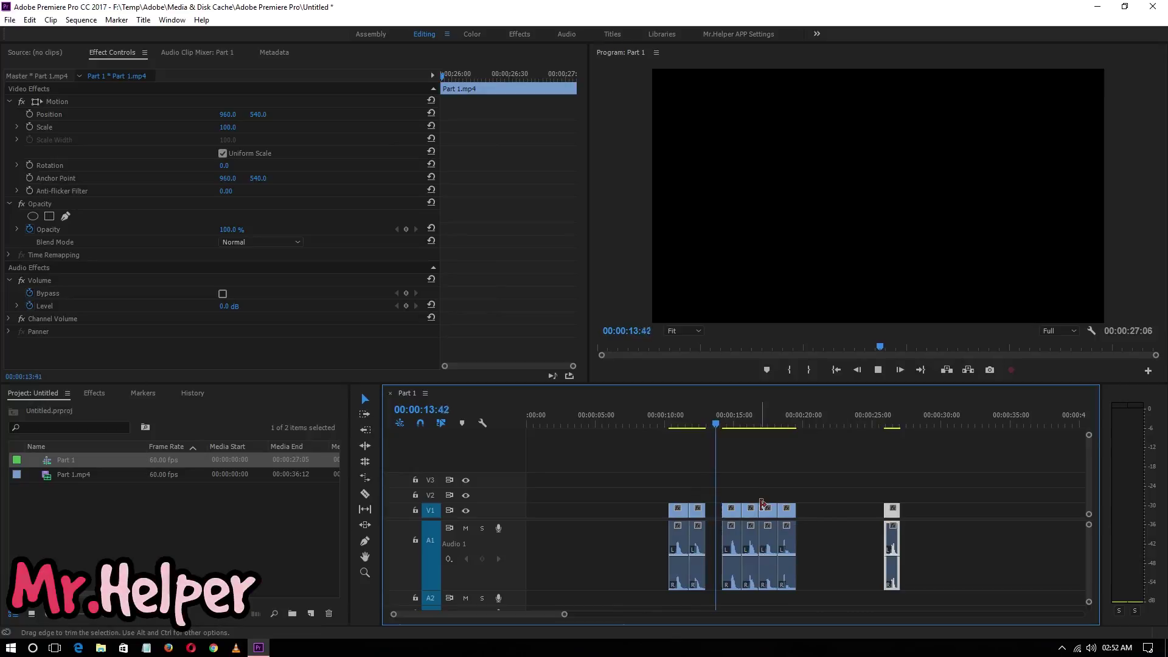
{"action": "key", "text": "space"}
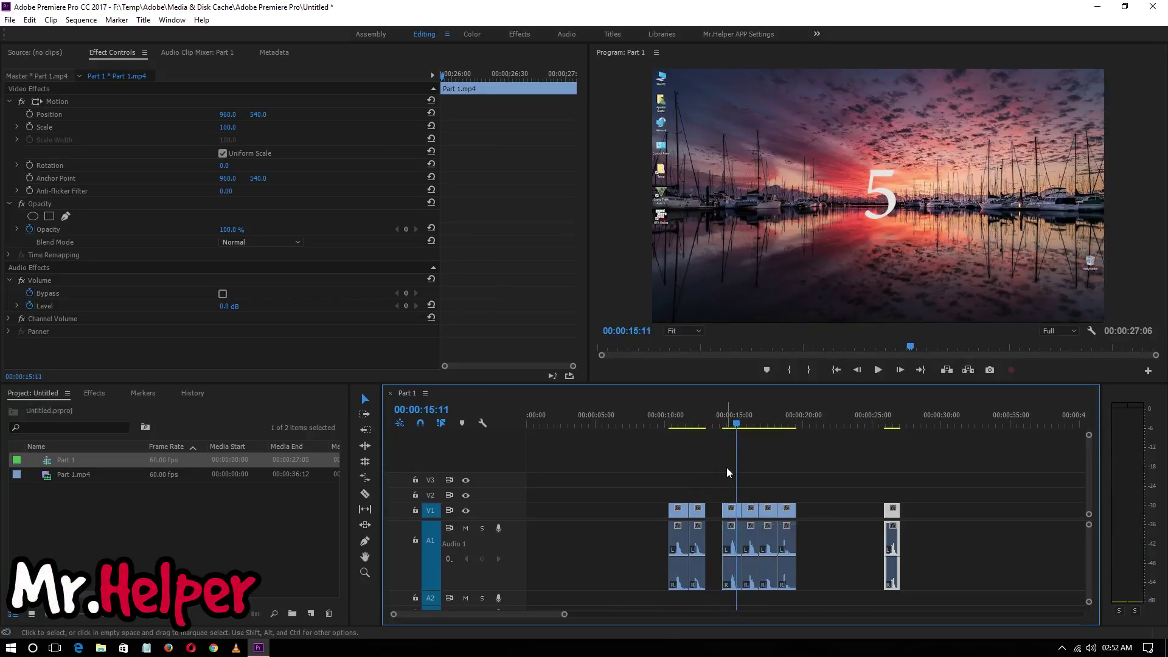
{"action": "left_click", "coordinate": [728, 547]}
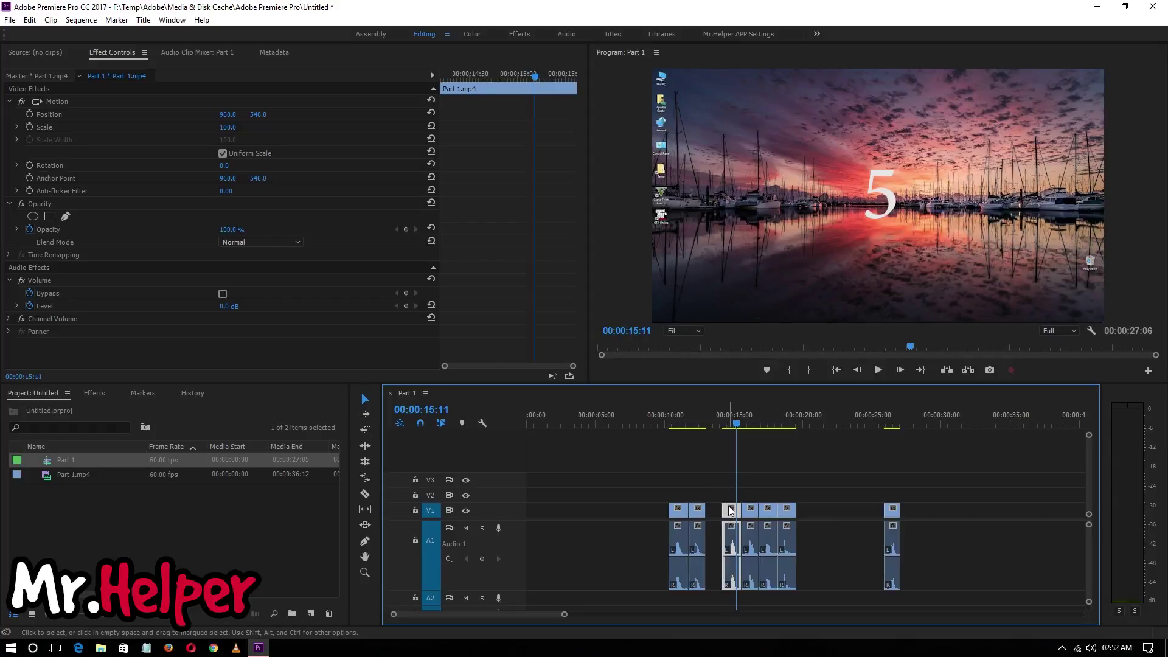
{"action": "left_click_drag", "start_coordinate": [728, 505], "coordinate": [916, 519]}
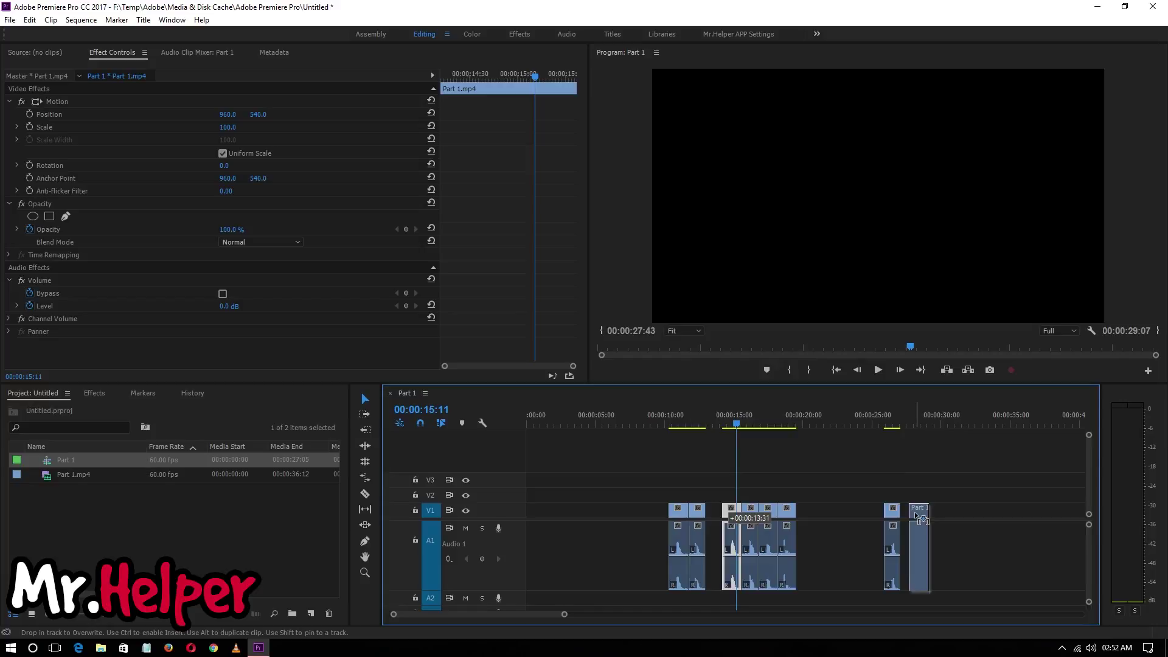
{"action": "left_click_drag", "start_coordinate": [915, 519], "coordinate": [914, 514]}
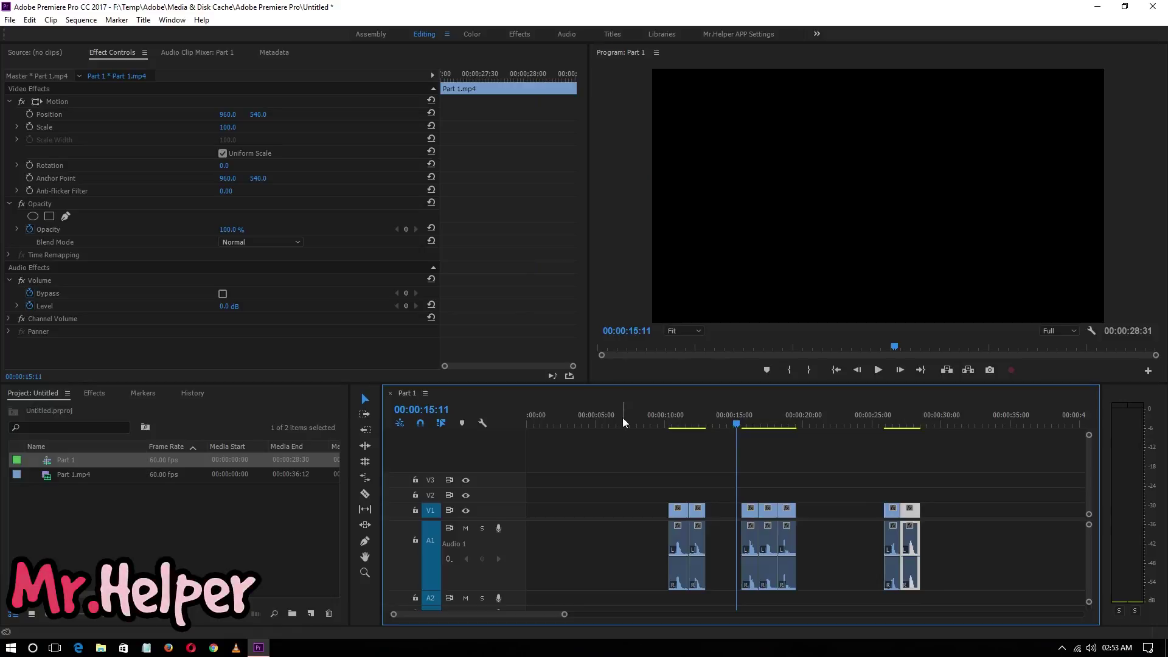
Locate the number 3 segment, move it directly after the number 2 segment, and place the playhead before the first segment, at 00:00:10:02.
{"action": "key", "text": "space"}
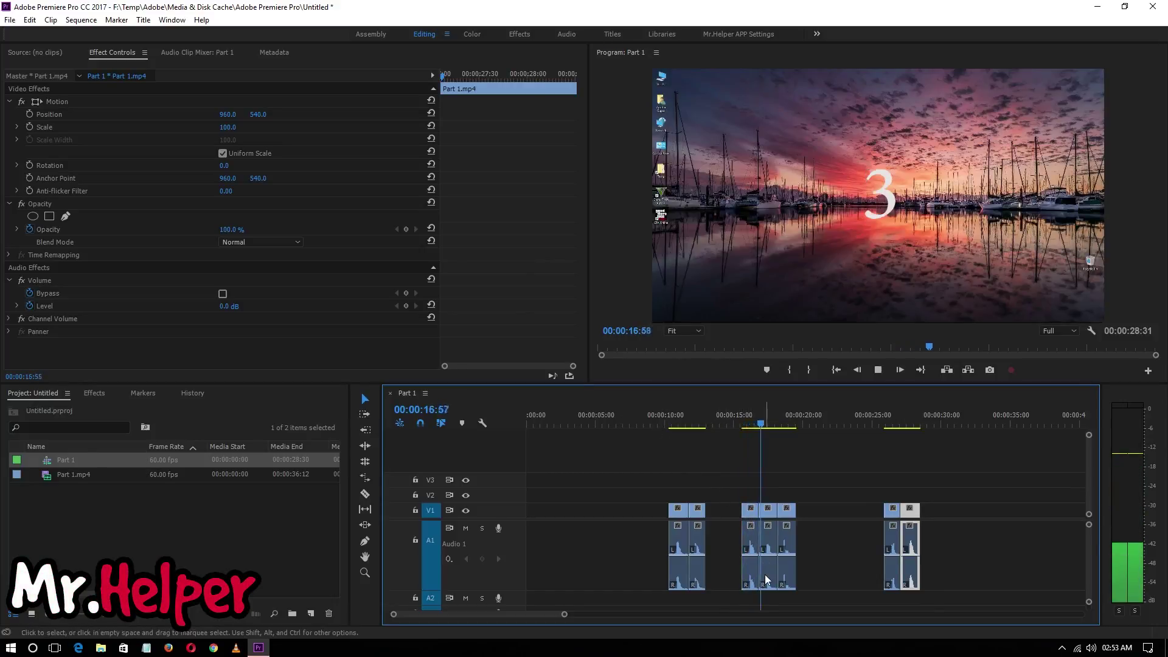
{"action": "key", "text": "space"}
{"action": "left_click", "coordinate": [765, 481]}
{"action": "left_click", "coordinate": [768, 535]}
{"action": "left_click_drag", "start_coordinate": [769, 512], "coordinate": [732, 520]}
{"action": "left_click", "coordinate": [668, 424]}
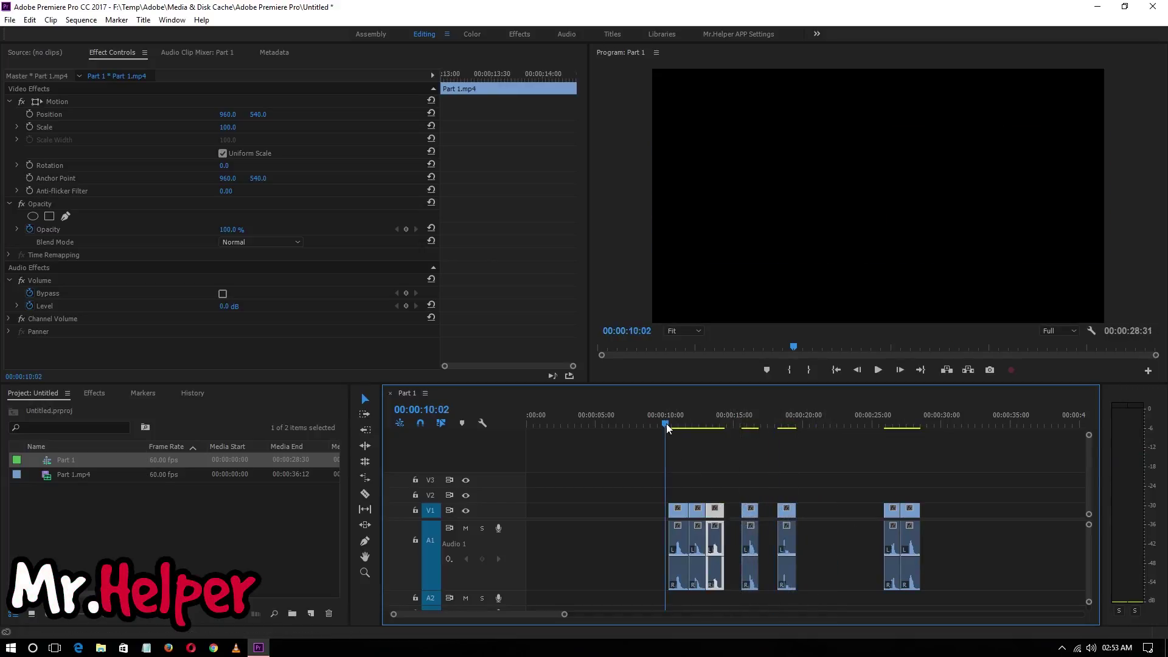
Play through the number 1 to 3 segments, and shift the loose number 7 and 6 segments forward by 00:00:02:34 to make room.
{"action": "key", "text": "space"}
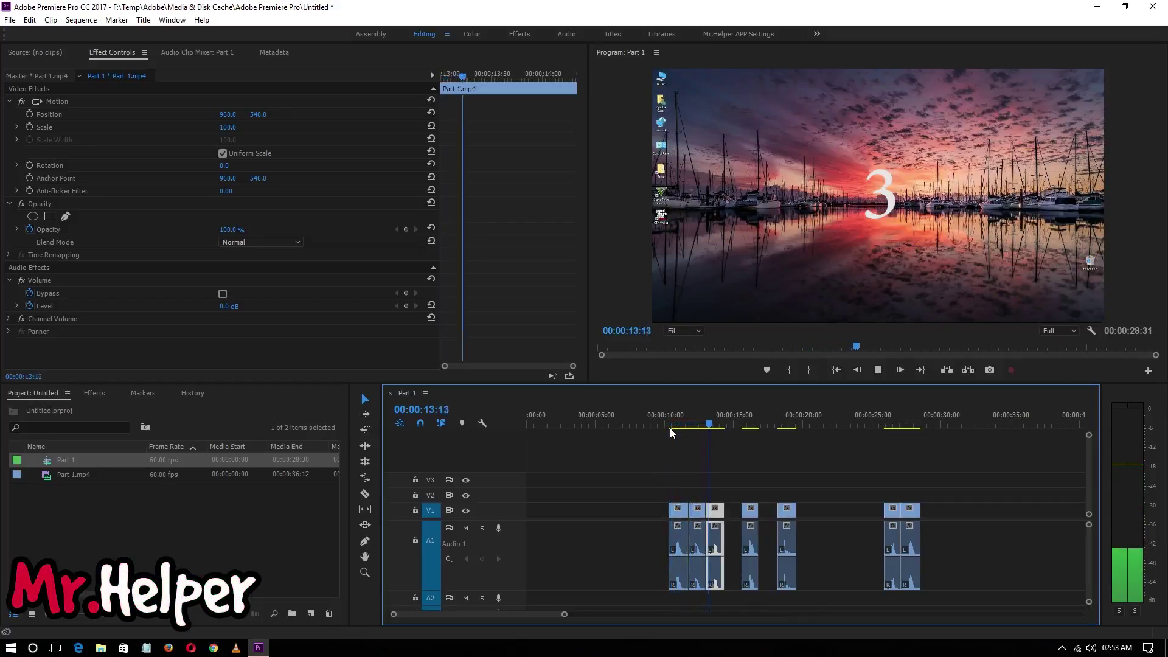
{"action": "key", "text": "space"}
{"action": "left_click_drag", "start_coordinate": [862, 483], "coordinate": [902, 576]}
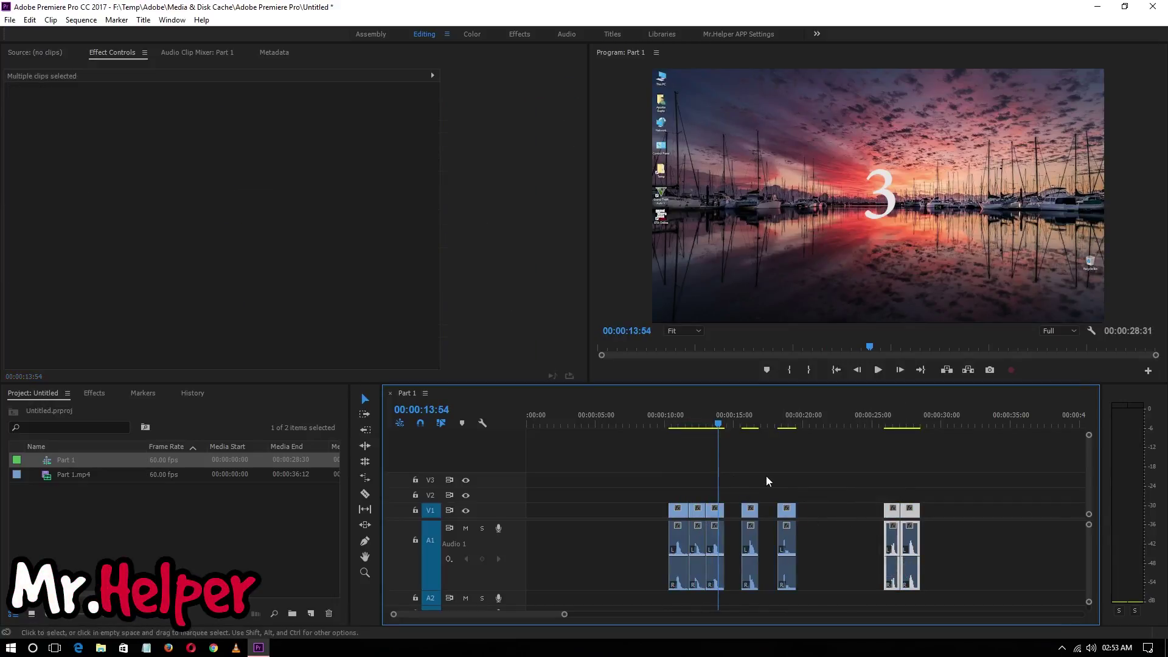
{"action": "left_click", "coordinate": [748, 512]}
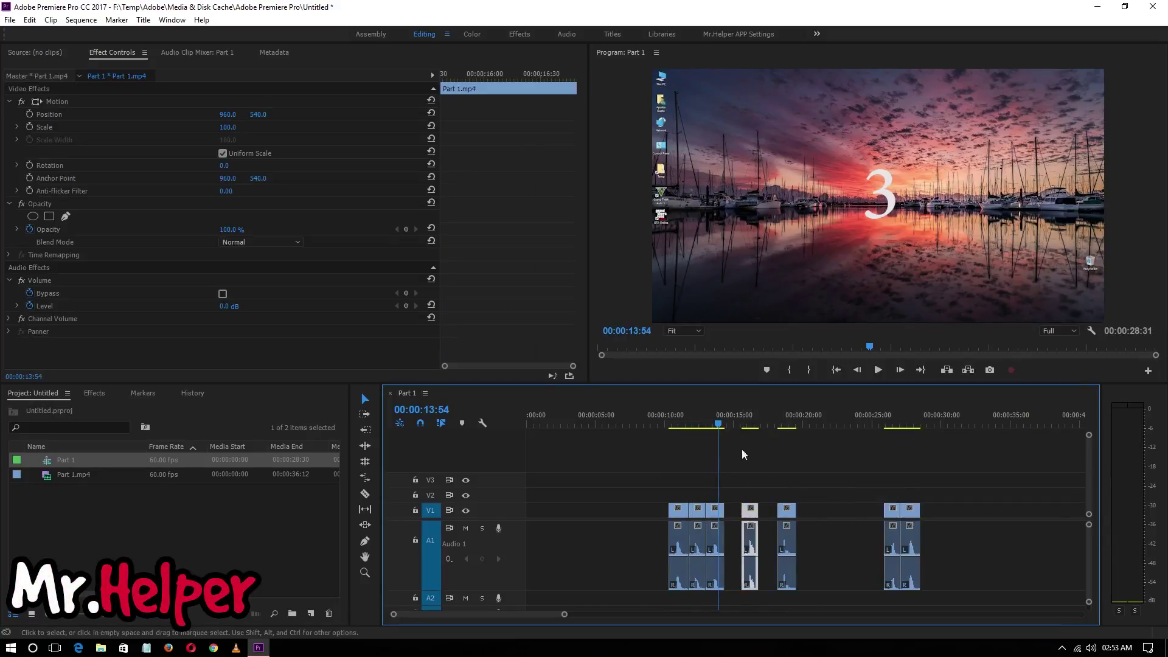
{"action": "left_click", "coordinate": [740, 424]}
{"action": "left_click", "coordinate": [786, 510], "text": "shift"}
{"action": "left_click_drag", "start_coordinate": [751, 509], "coordinate": [786, 510]}
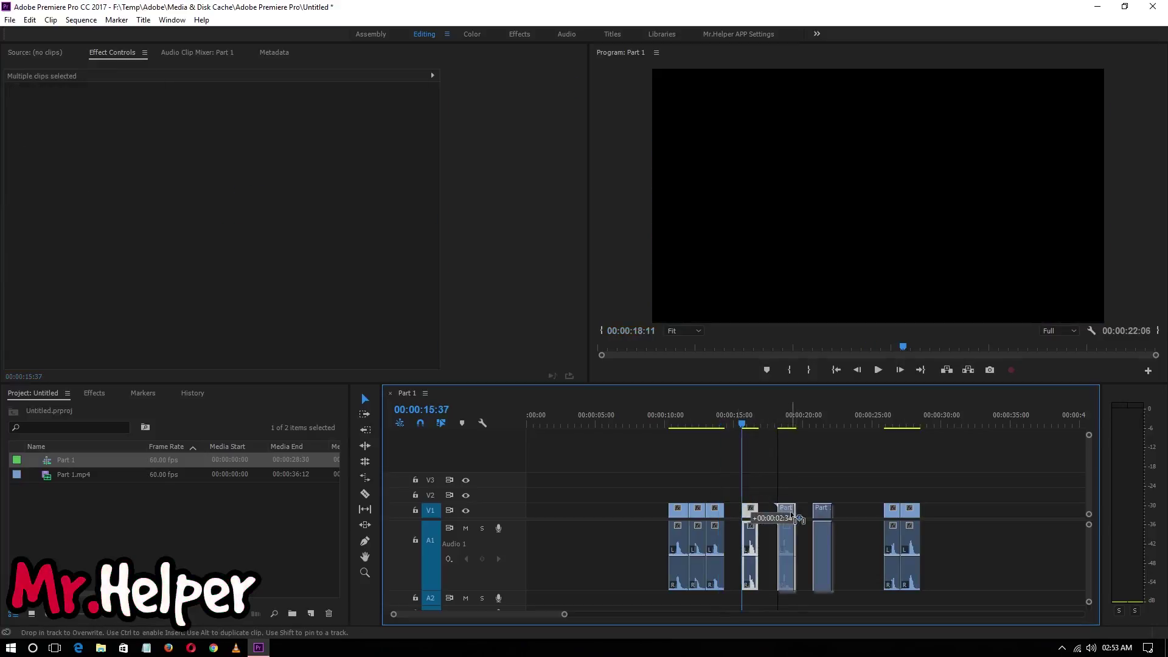
Move the number 4 and 5 segments together directly after the number 3 segment, and play the sequence up to number 5.
{"action": "left_click_drag", "start_coordinate": [855, 472], "coordinate": [931, 588]}
{"action": "left_click_drag", "start_coordinate": [891, 512], "coordinate": [739, 521]}
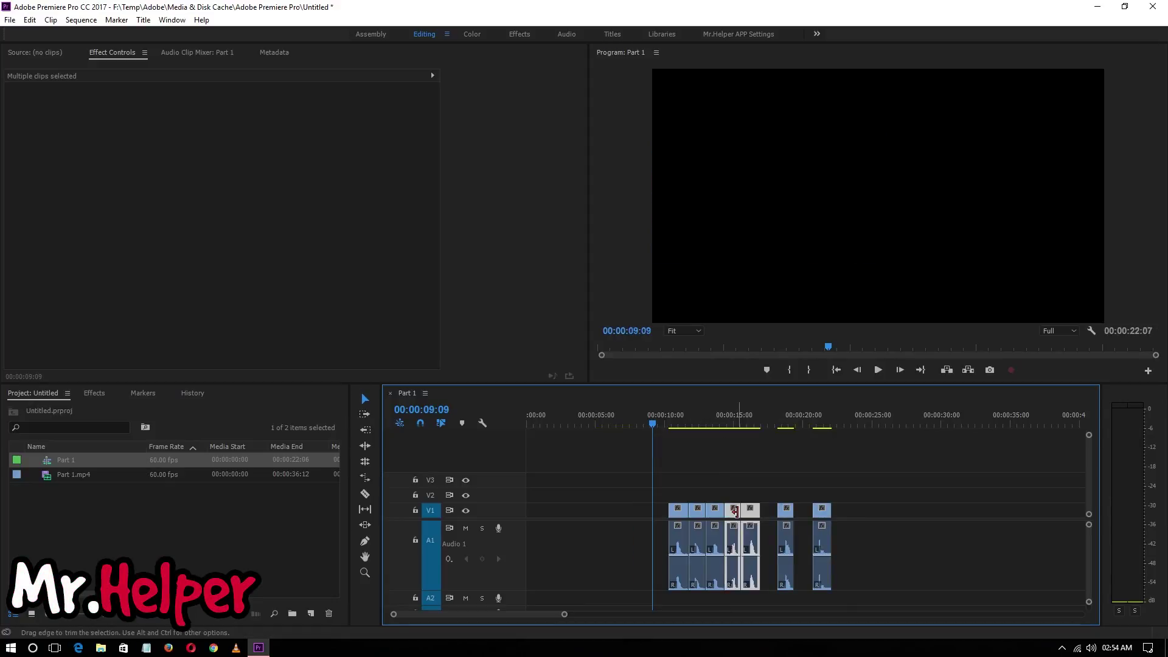
{"action": "left_click", "coordinate": [880, 374]}
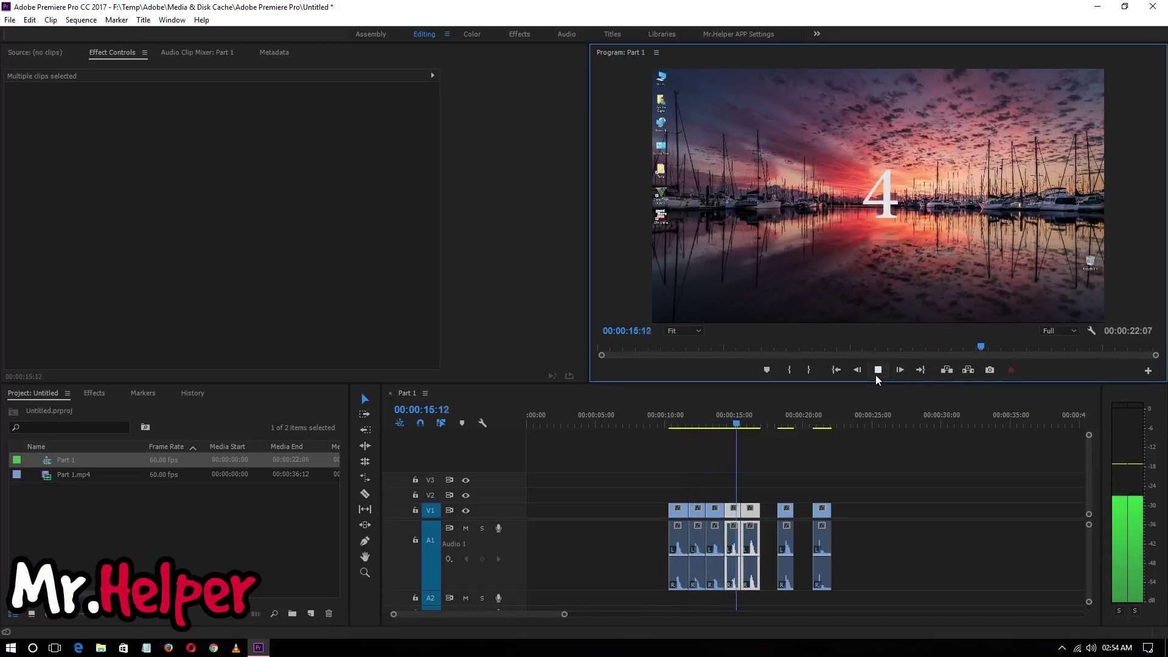
{"action": "left_click", "coordinate": [876, 375]}
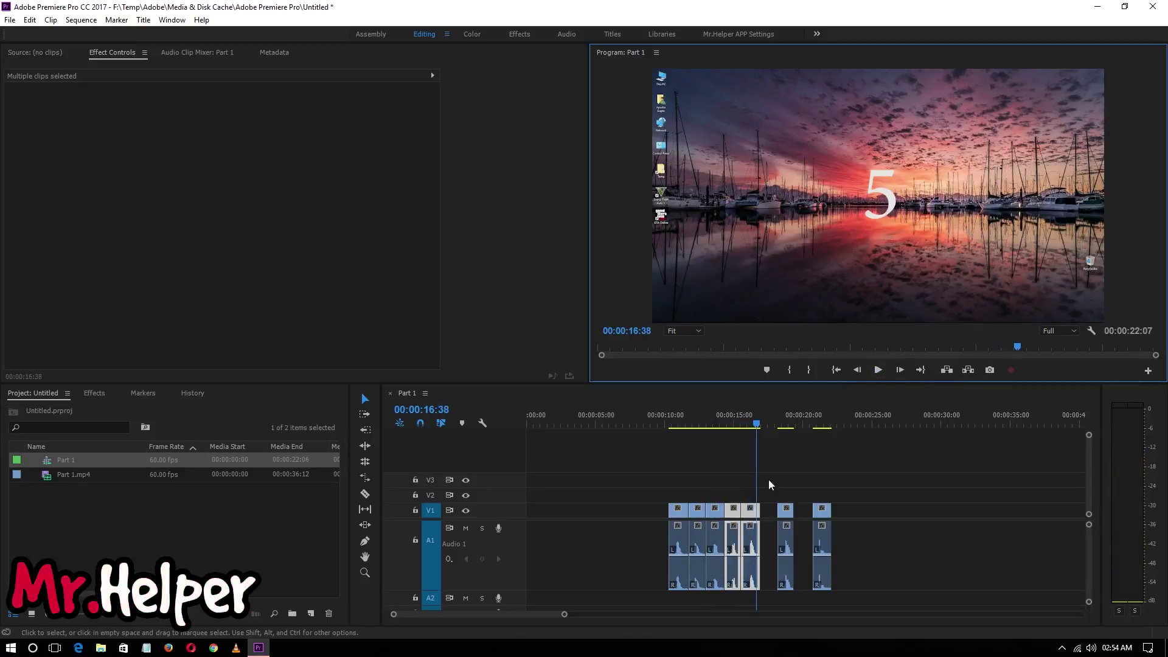
Identify the two remaining segments, move number 7 behind number 6, and place both directly after the number 5 segment.
{"action": "left_click_drag", "start_coordinate": [778, 424], "coordinate": [782, 425]}
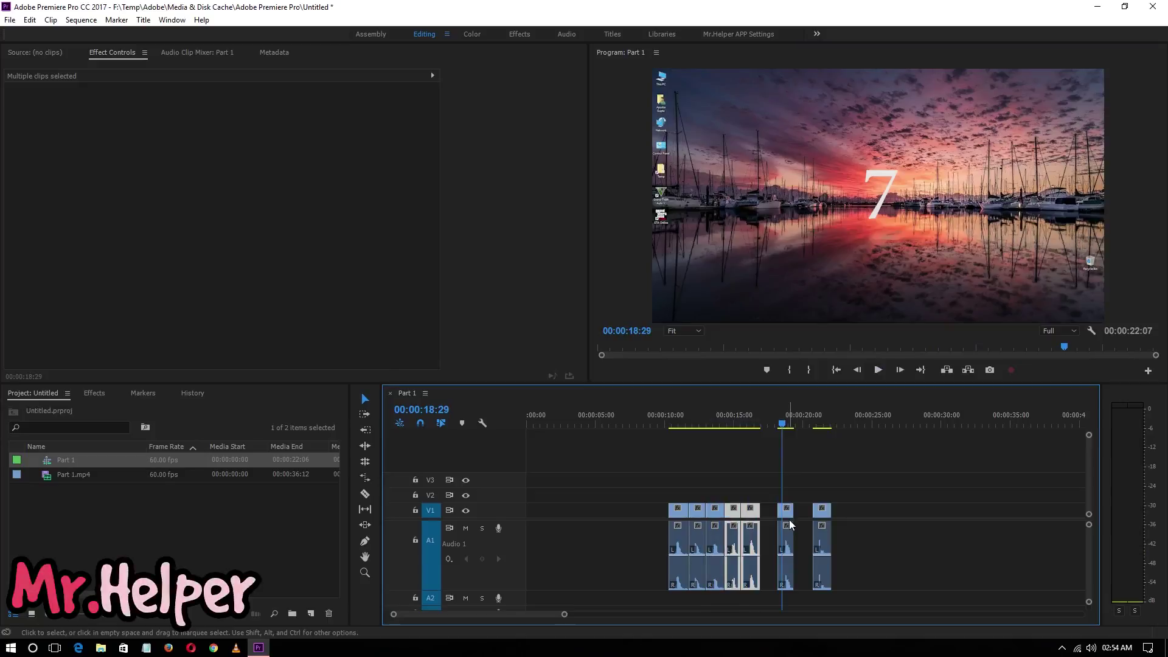
{"action": "left_click", "coordinate": [817, 428]}
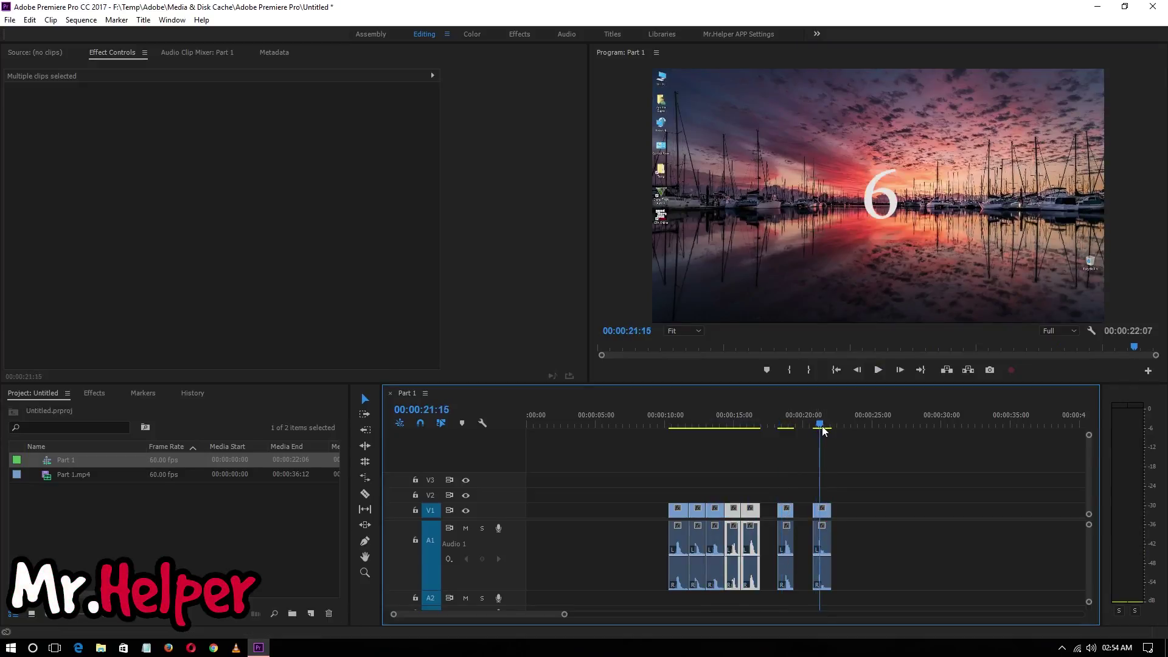
{"action": "left_click_drag", "start_coordinate": [788, 517], "coordinate": [868, 530]}
{"action": "left_click_drag", "start_coordinate": [908, 569], "coordinate": [794, 510]}
Play the rearranged sequence from the number 1 segment to check the order and the transitions between segments.
{"action": "left_click", "coordinate": [714, 424]}
{"action": "left_click_drag", "start_coordinate": [714, 424], "coordinate": [668, 430]}
{"action": "key", "text": "space"}
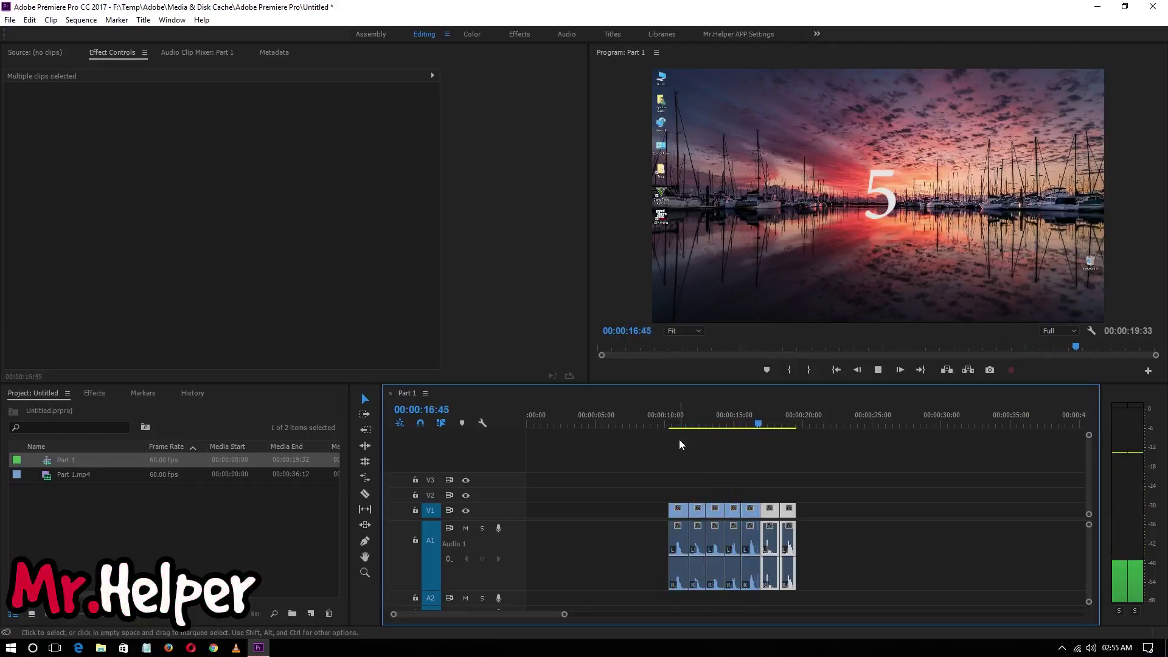
{"action": "key", "text": "space"}
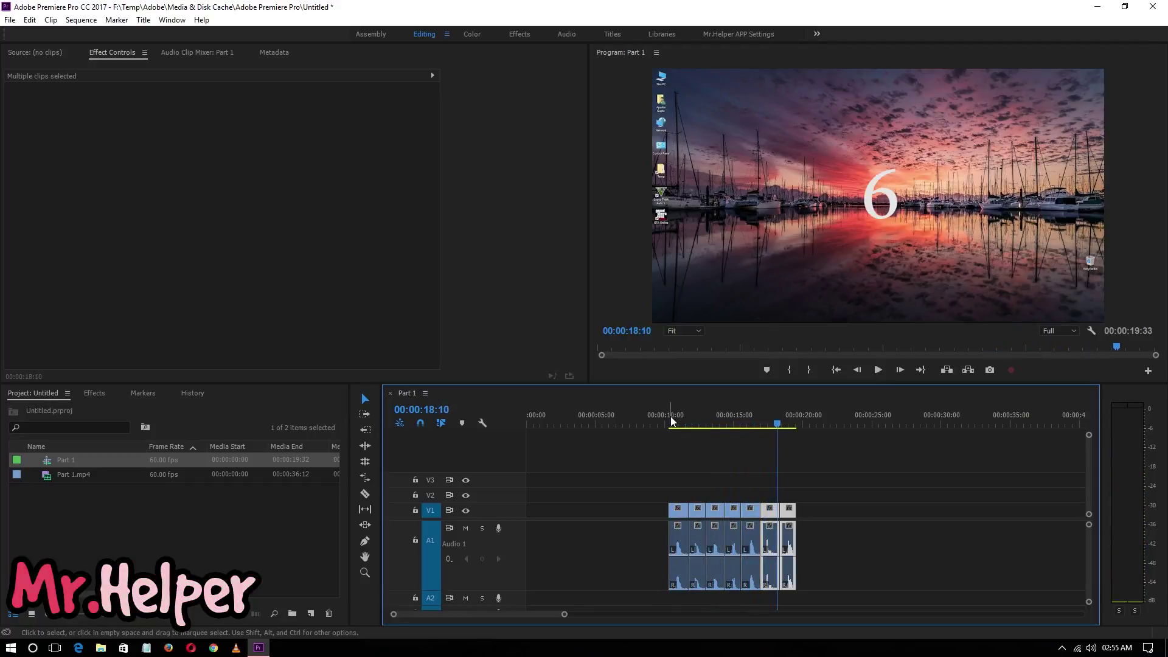
{"action": "left_click", "coordinate": [669, 421]}
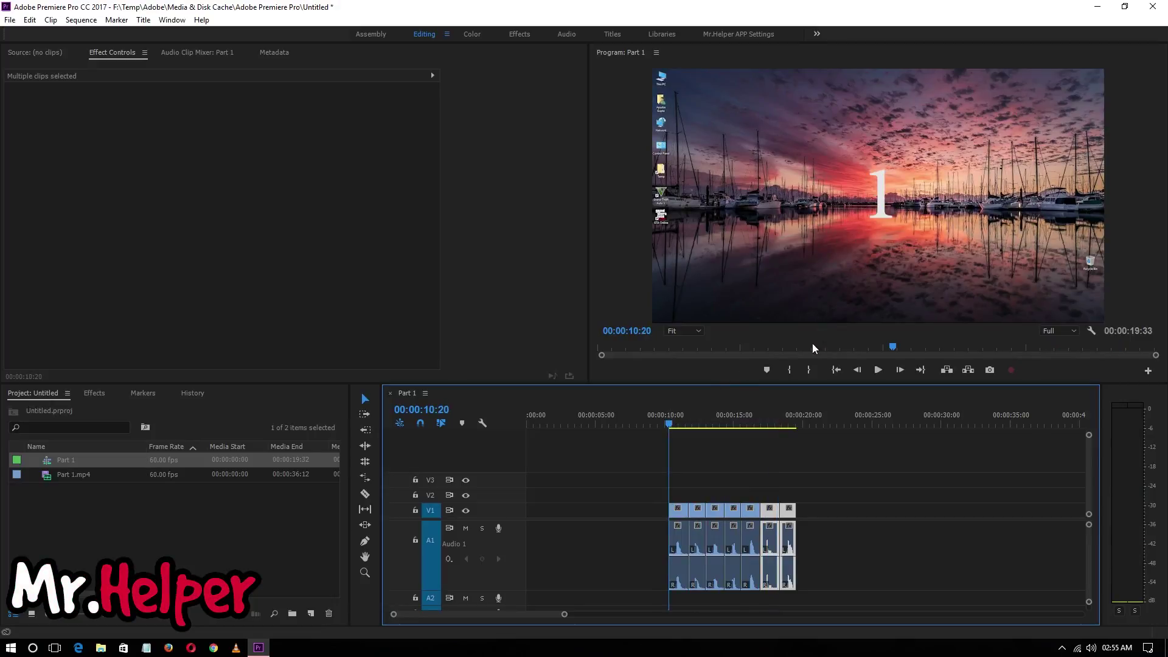
{"action": "key", "text": "space"}
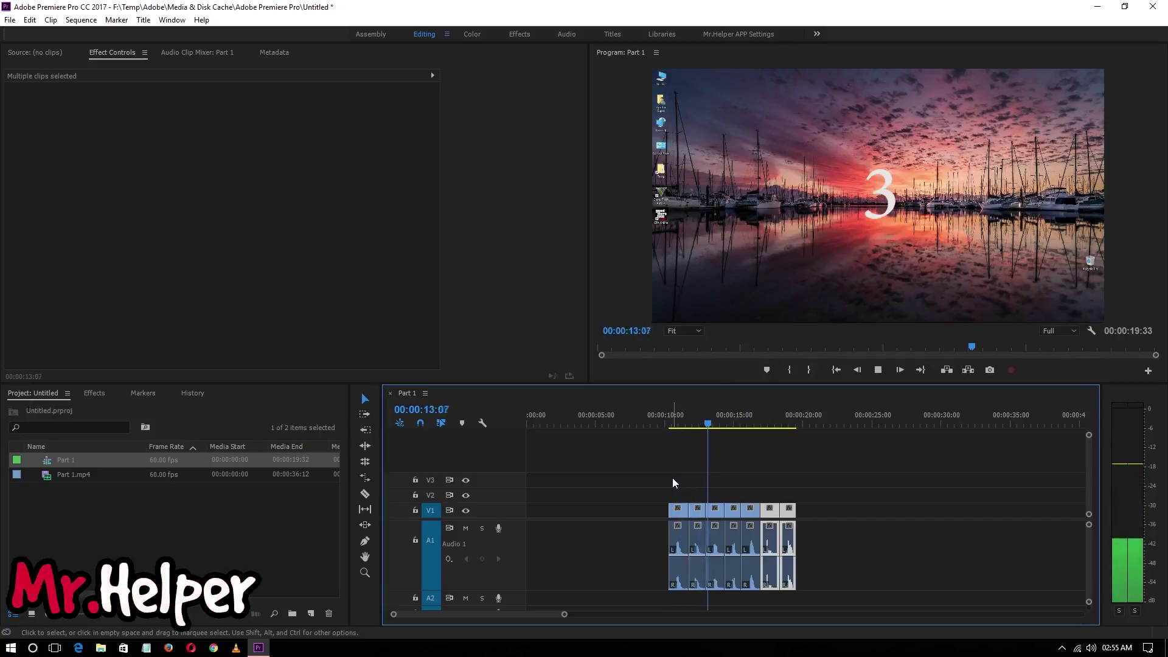
{"action": "key", "text": "space"}
Step frame by frame to the junction of the number 2 and 3 segments, and split the number 2 segment at 00:00:12:59.
{"action": "left_click", "coordinate": [855, 370]}
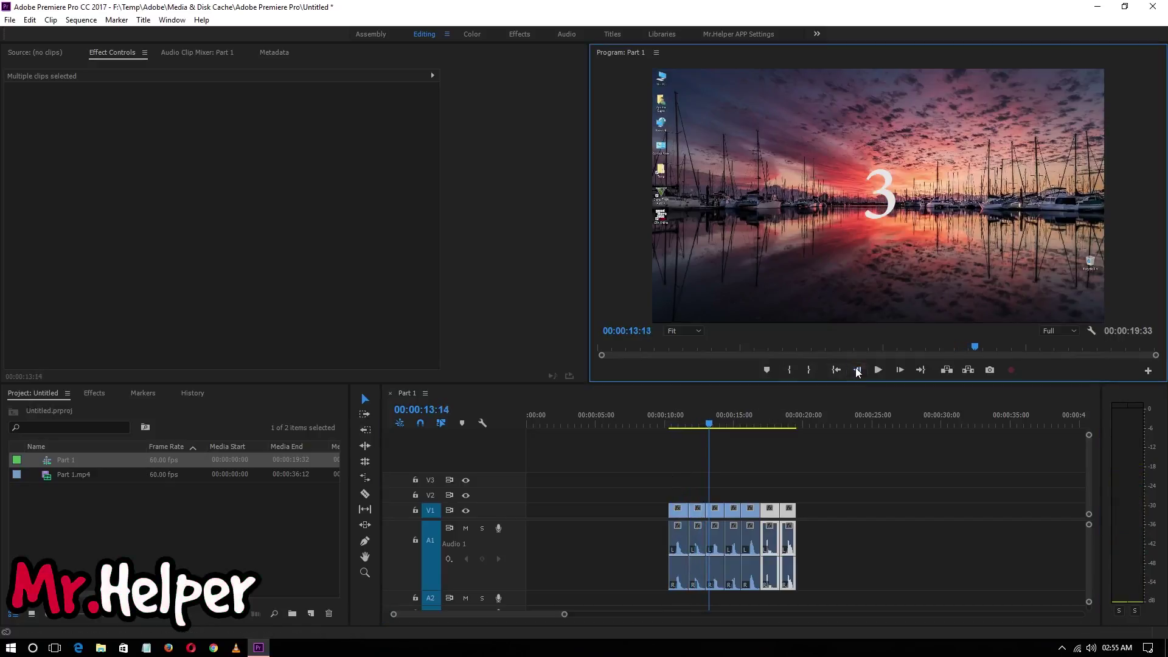
{"action": "left_click", "coordinate": [857, 370], "text": "shift"}
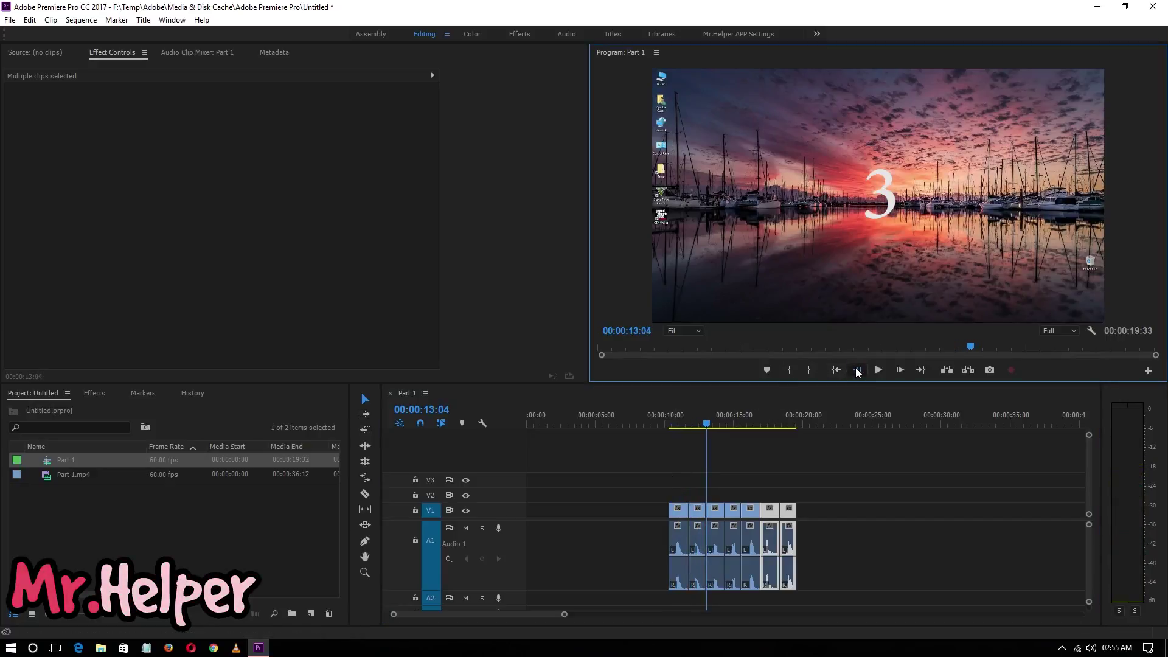
{"action": "left_click", "coordinate": [856, 371], "text": "shift"}
{"action": "left_click", "coordinate": [898, 369]}
{"action": "left_click", "coordinate": [564, 615]}
{"action": "left_click_drag", "start_coordinate": [565, 614], "coordinate": [472, 618]}
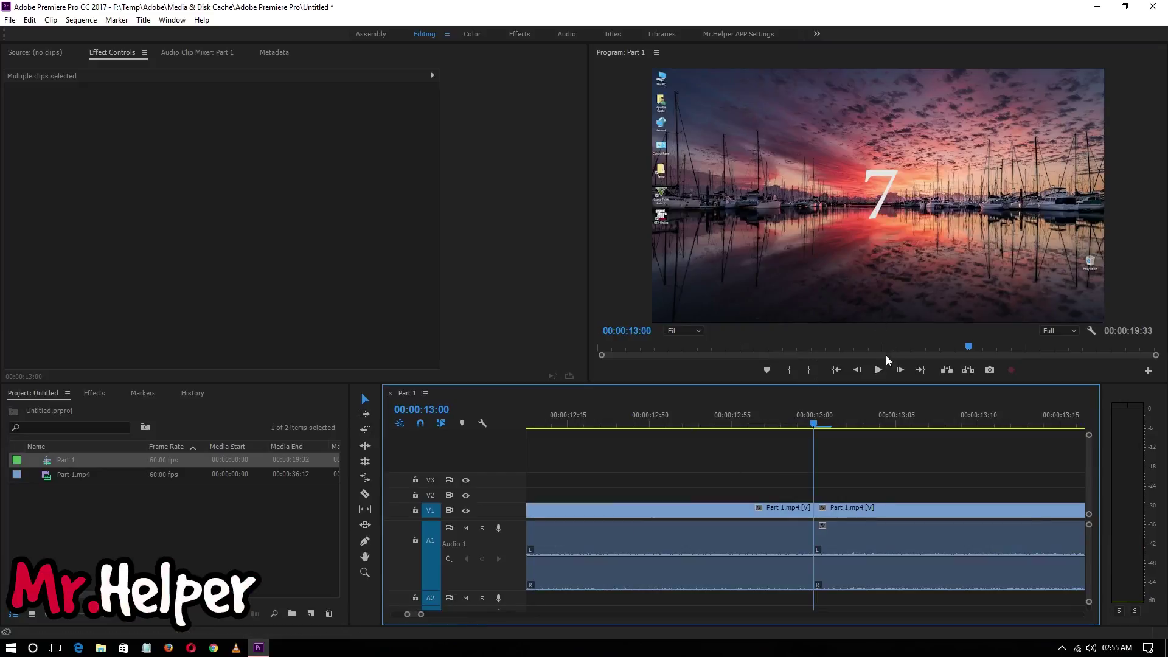
{"action": "left_click", "coordinate": [854, 371]}
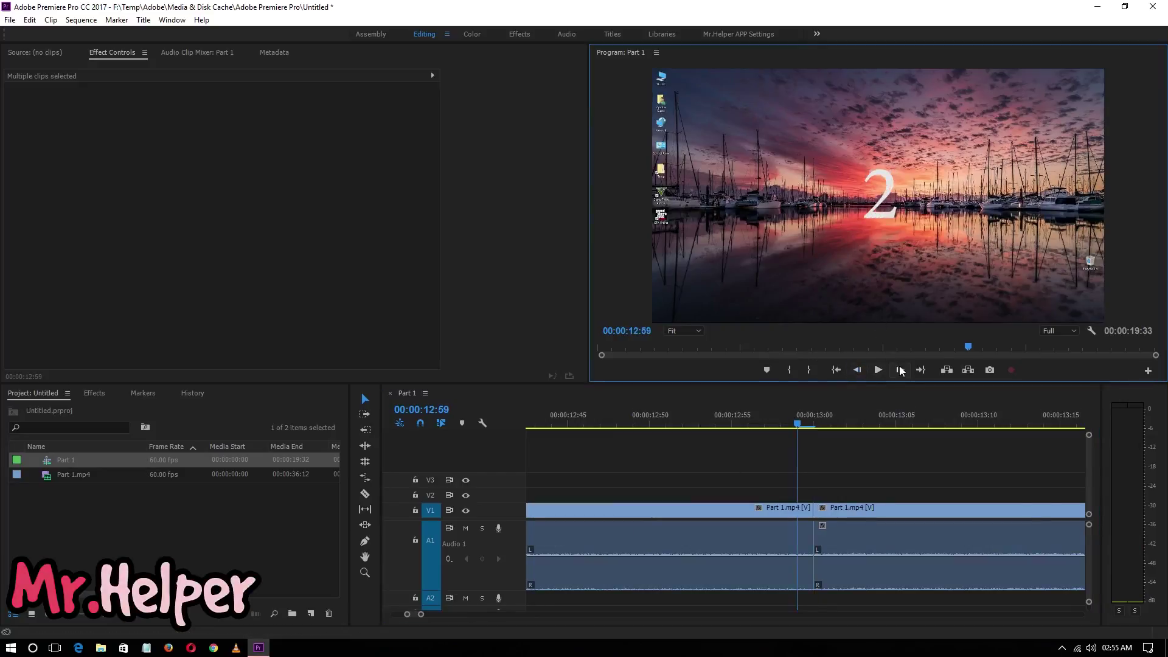
{"action": "key", "text": "c"}
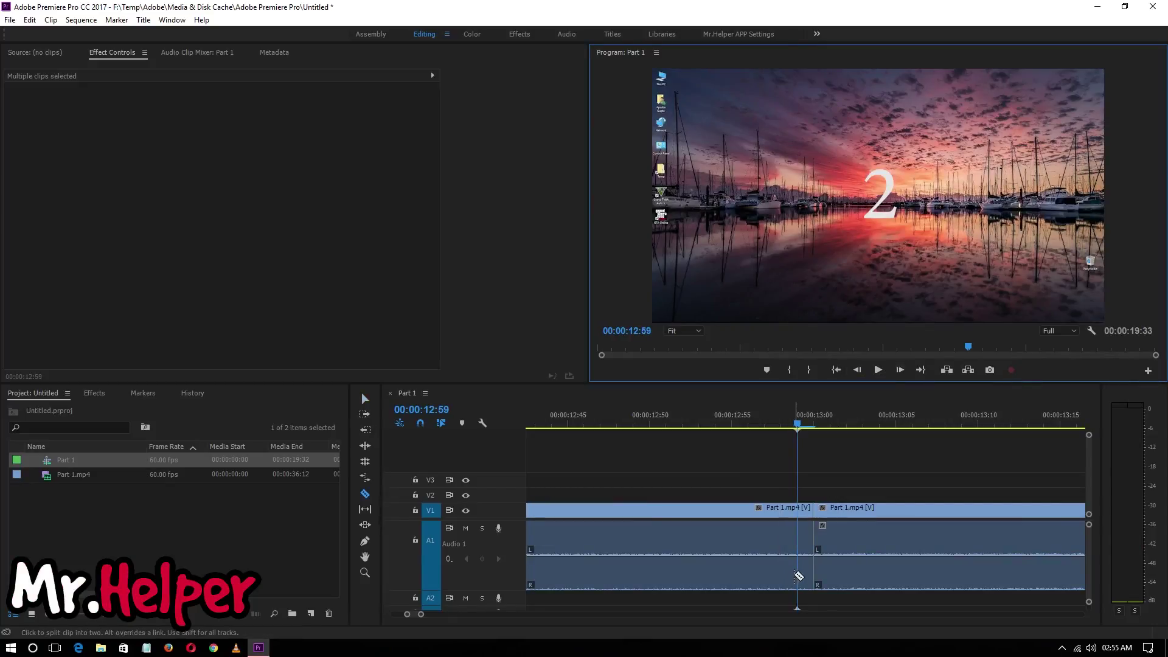
{"action": "left_click", "coordinate": [798, 566]}
Delete the one-frame piece between the number 2 and 3 segments, and move the number 3 segment back to close the gap.
{"action": "left_click", "coordinate": [894, 375]}
{"action": "left_click", "coordinate": [899, 369]}
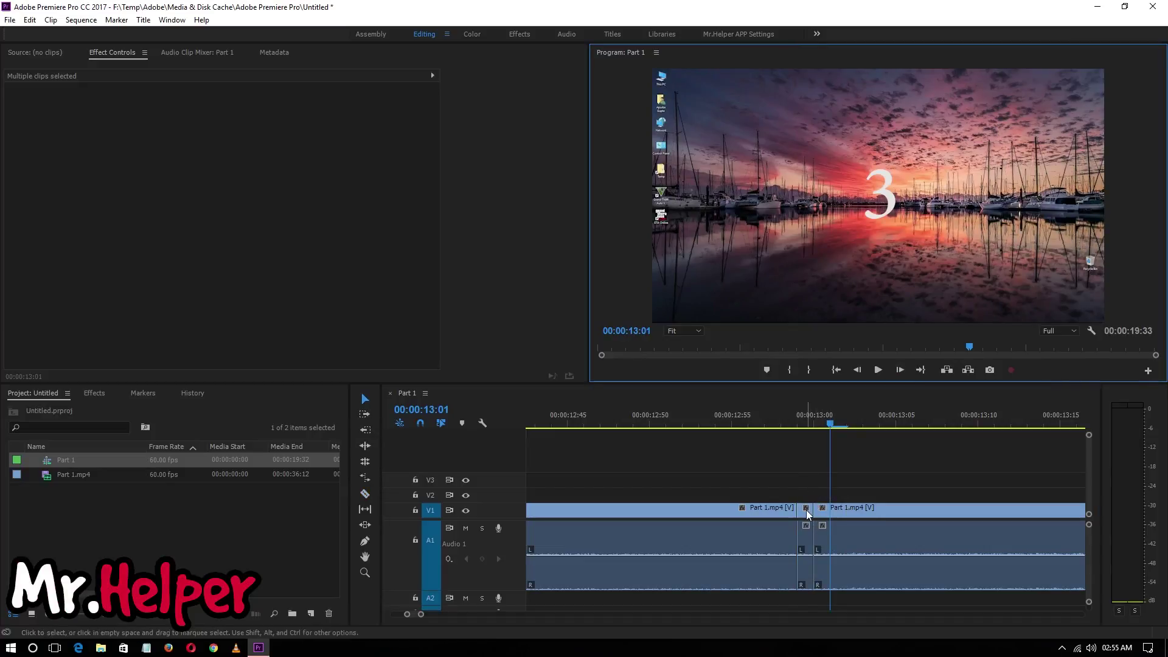
{"action": "left_click", "coordinate": [365, 400]}
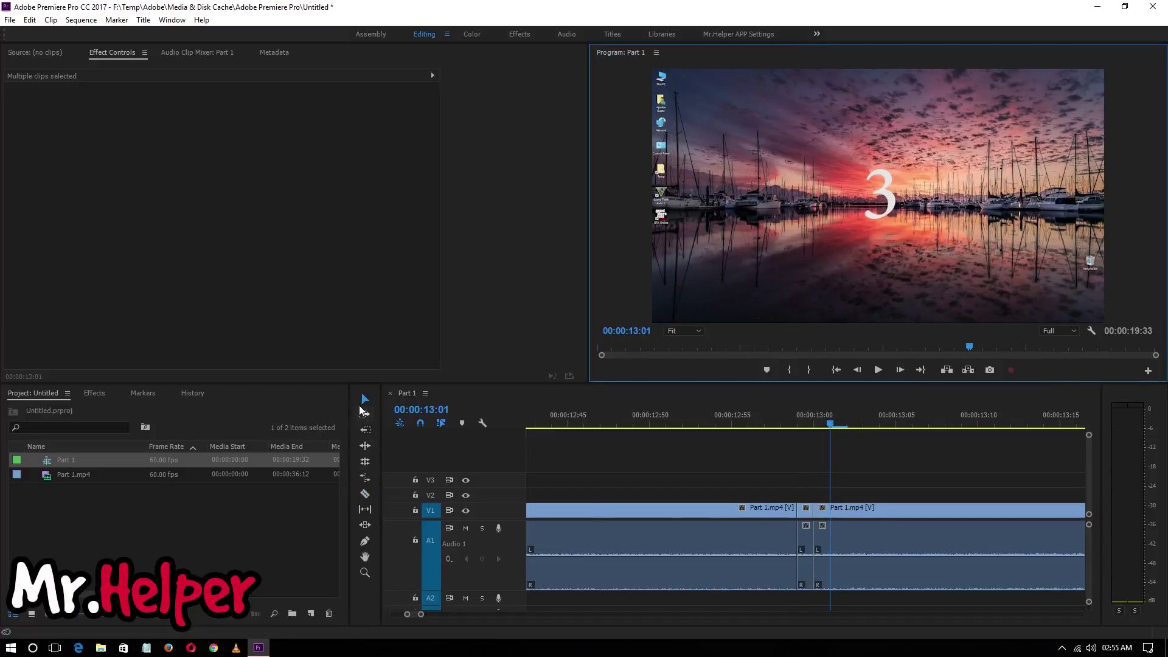
{"action": "left_click", "coordinate": [804, 514]}
{"action": "key", "text": "Delete"}
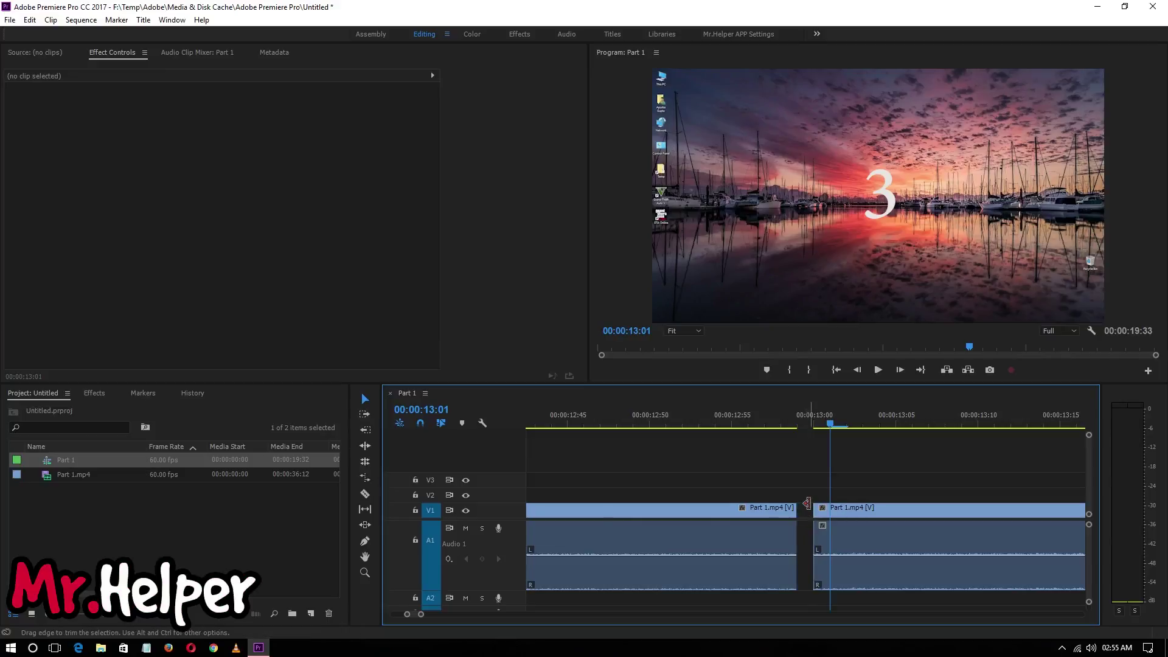
{"action": "left_click_drag", "start_coordinate": [422, 616], "coordinate": [442, 616]}
{"action": "left_click_drag", "start_coordinate": [837, 508], "coordinate": [833, 511]}
{"action": "mouse_move", "coordinate": [819, 422]}
{"action": "left_mouse_down"}
{"action": "mouse_move", "coordinate": [702, 424]}
{"action": "mouse_move", "coordinate": [802, 421]}
{"action": "left_mouse_up"}
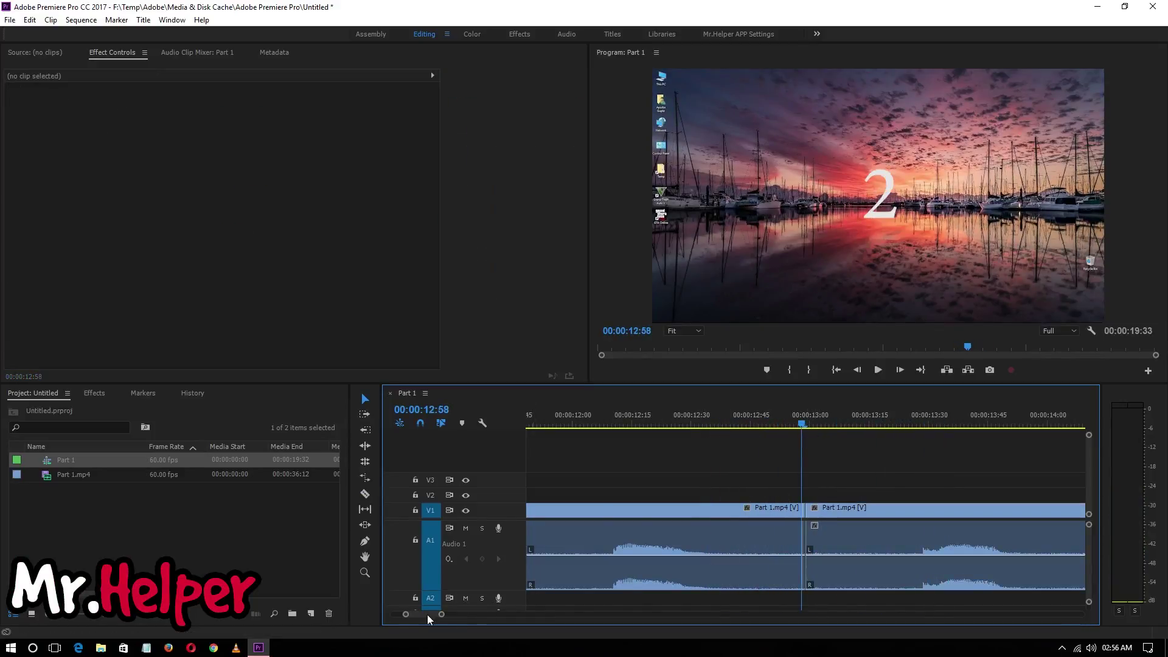
Play and scrub through all the segments from number 1 to 7, and check the start and end points of the edited sequence.
{"action": "left_click_drag", "start_coordinate": [441, 616], "coordinate": [724, 615]}
{"action": "left_click", "coordinate": [567, 425]}
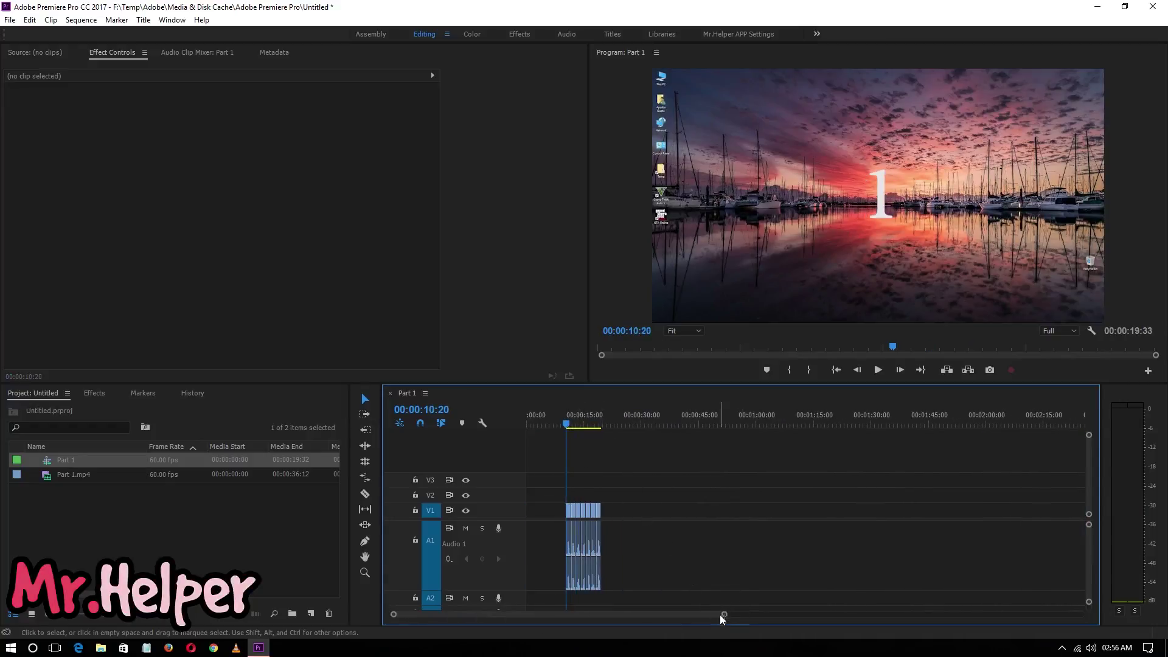
{"action": "left_click_drag", "start_coordinate": [724, 614], "coordinate": [521, 613]}
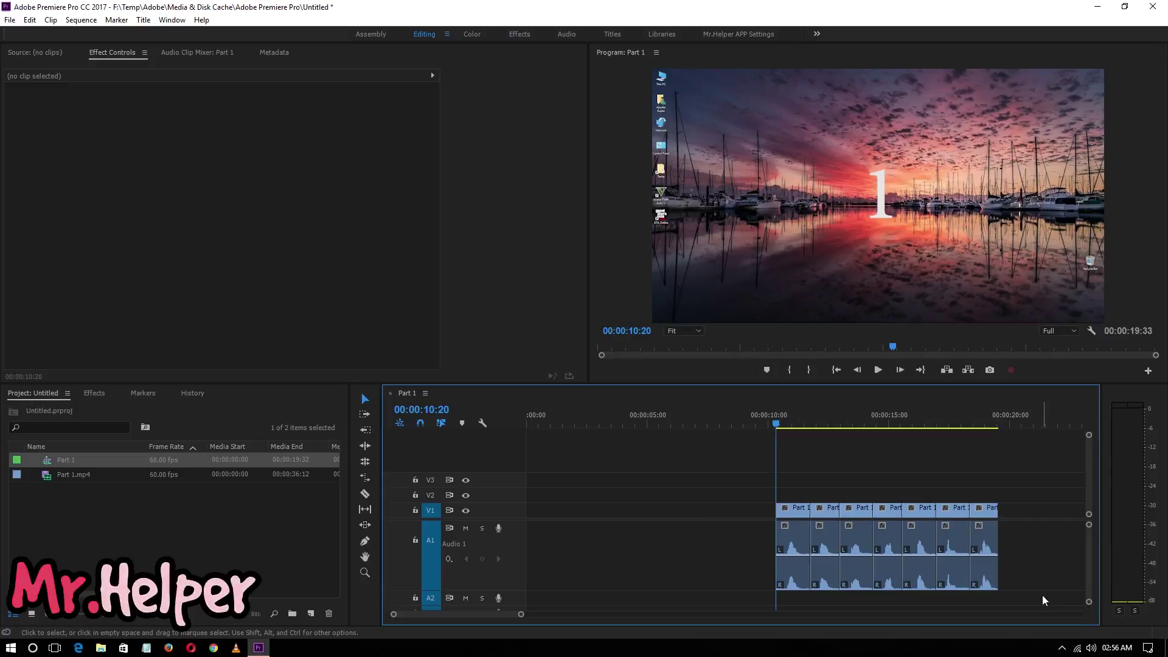
{"action": "key", "text": "space"}
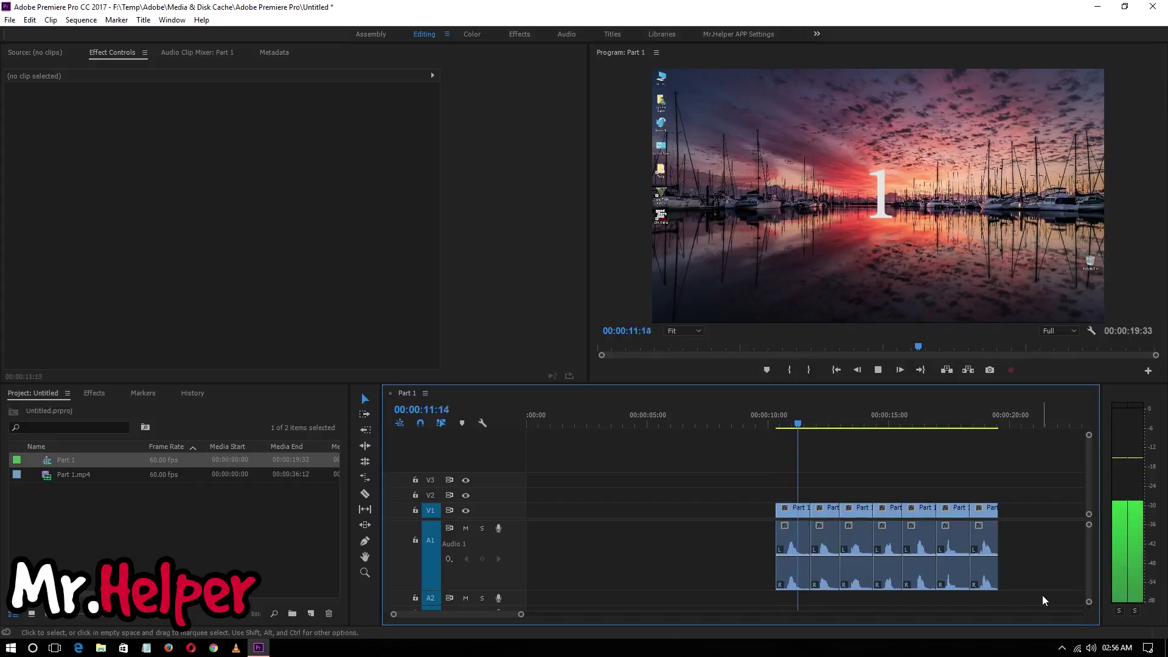
{"action": "left_click", "coordinate": [837, 425]}
{"action": "left_click_drag", "start_coordinate": [837, 425], "coordinate": [977, 439]}
{"action": "left_click_drag", "start_coordinate": [1044, 588], "coordinate": [786, 515]}
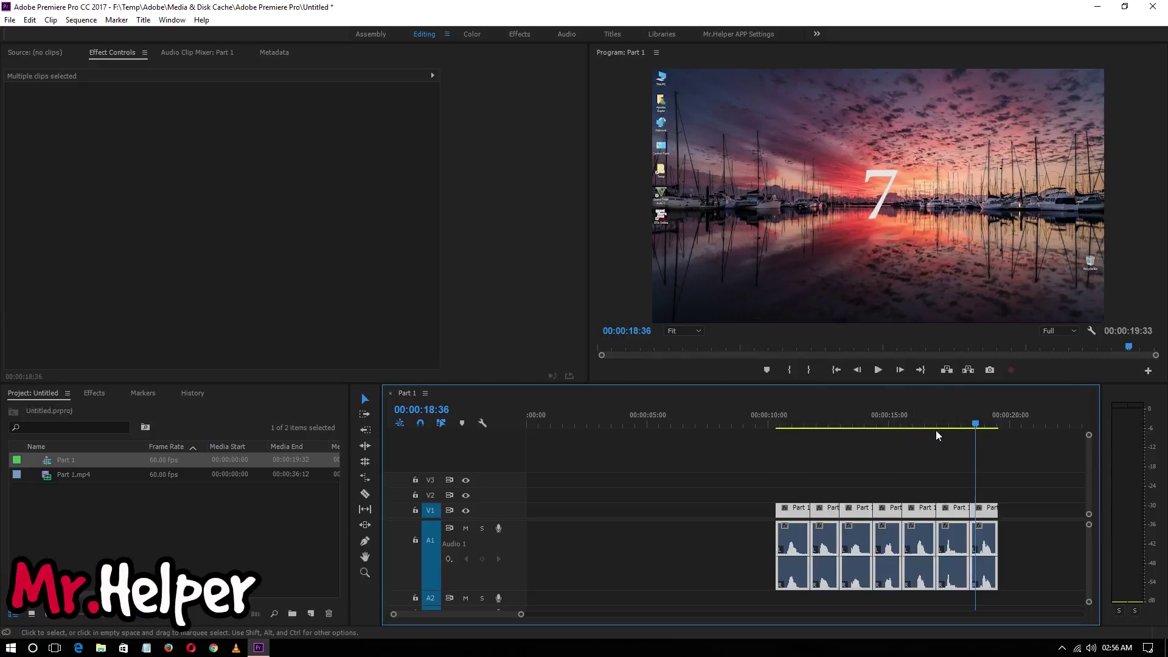
{"action": "left_click", "coordinate": [776, 427]}
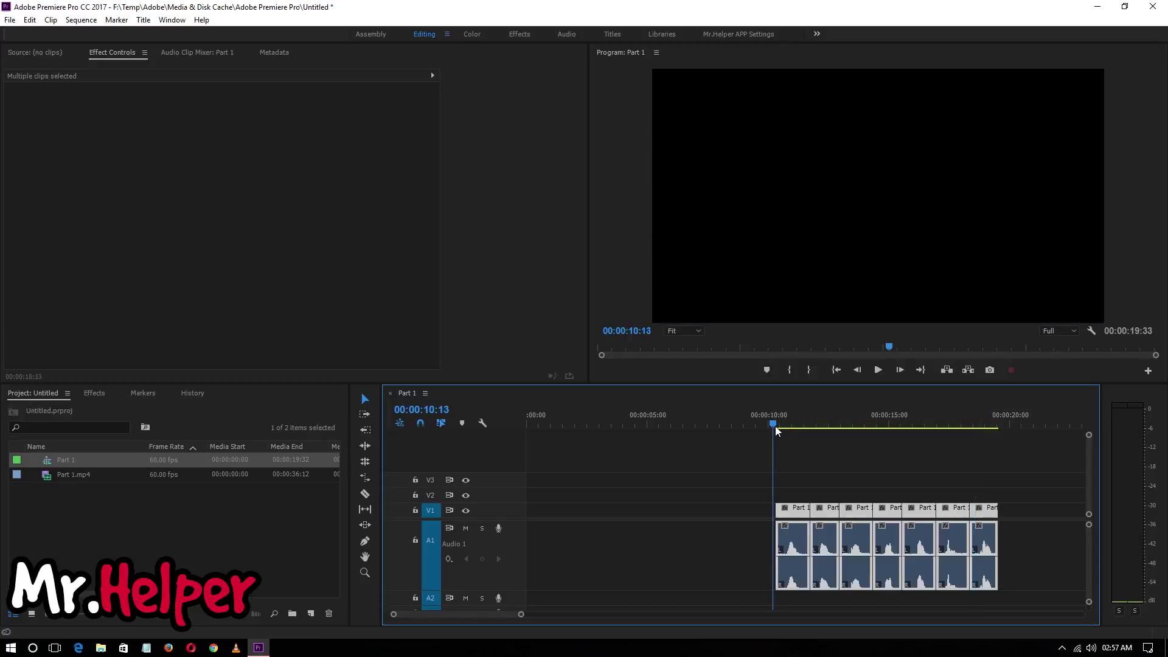
{"action": "left_click", "coordinate": [996, 418]}
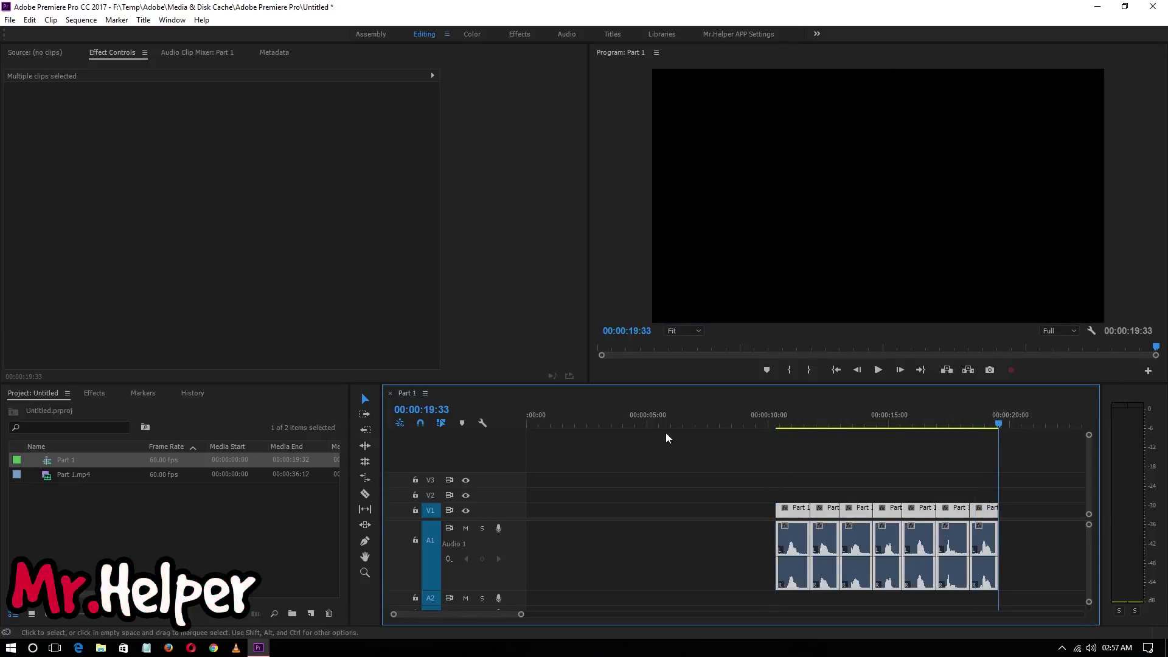
Try moving the number 1 and 2 segments toward the sequence start, scrub across the resulting gap, and undo the move.
{"action": "left_click_drag", "start_coordinate": [767, 484], "coordinate": [612, 509]}
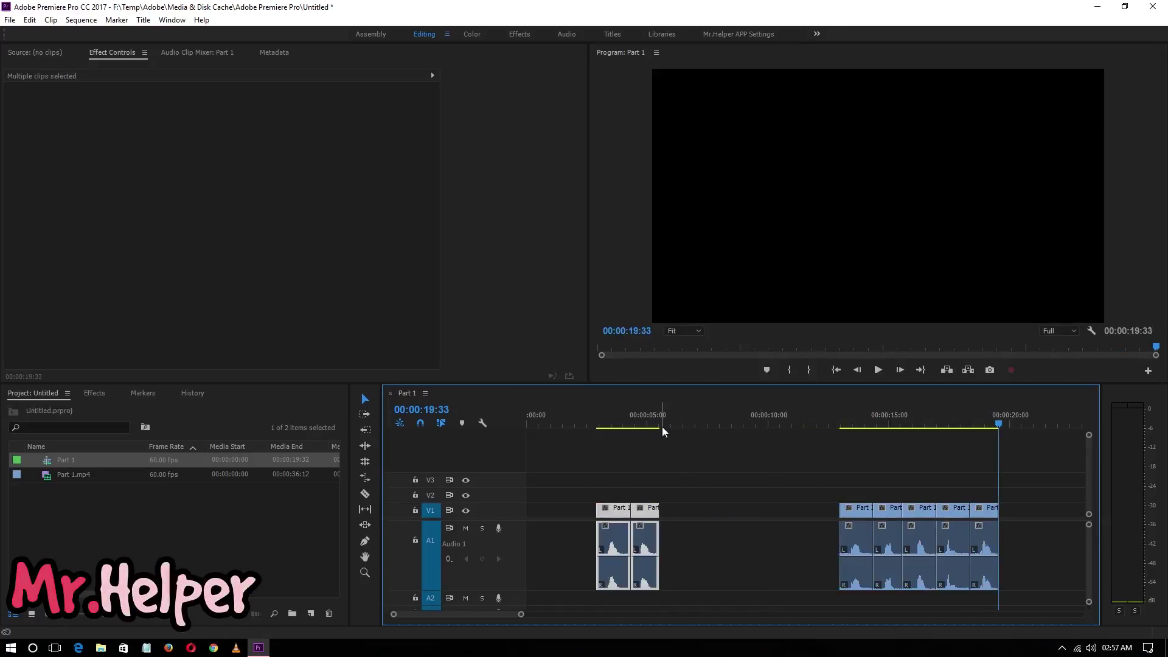
{"action": "left_click_drag", "start_coordinate": [629, 418], "coordinate": [808, 468]}
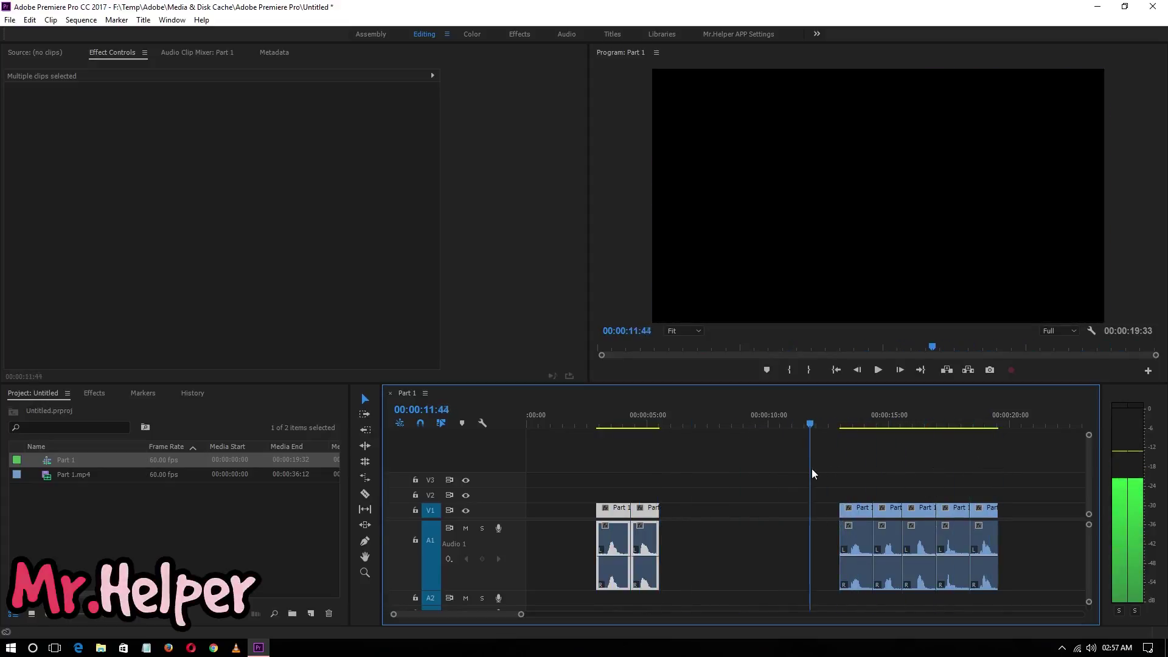
{"action": "key", "text": "ctrl+z"}
Move all the segments together to begin at about 00:00:33:17, and scrub through the empty stretch before them and across the segments.
{"action": "left_click_drag", "start_coordinate": [714, 444], "coordinate": [983, 591]}
{"action": "left_click_drag", "start_coordinate": [521, 614], "coordinate": [823, 596]}
{"action": "left_click_drag", "start_coordinate": [668, 510], "coordinate": [972, 513]}
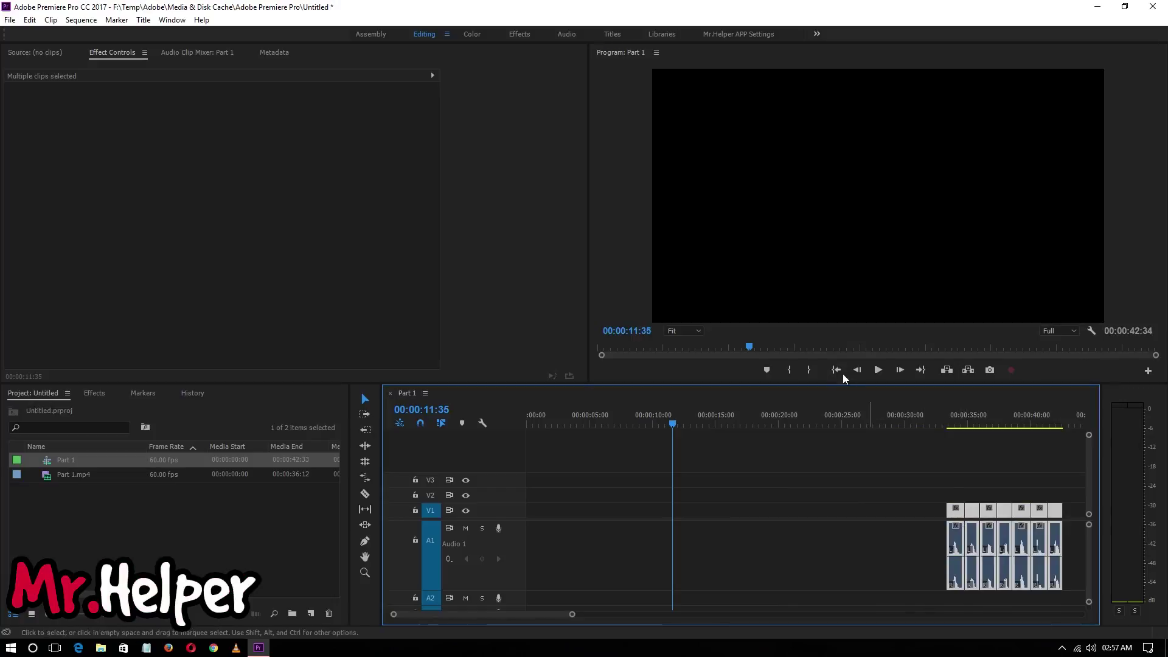
{"action": "left_click_drag", "start_coordinate": [571, 414], "coordinate": [531, 415]}
{"action": "left_click_drag", "start_coordinate": [571, 613], "coordinate": [632, 614]}
{"action": "left_click_drag", "start_coordinate": [531, 422], "coordinate": [768, 469]}
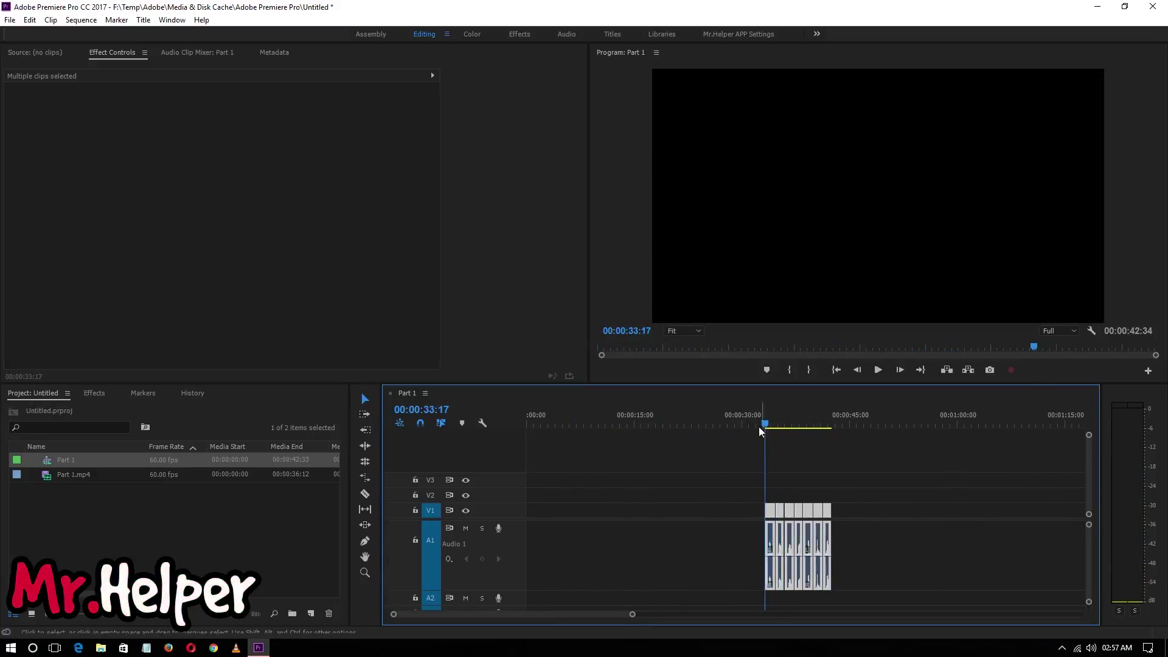
{"action": "left_click_drag", "start_coordinate": [765, 426], "coordinate": [857, 519]}
Move all the selected segments together to the very start of the sequence, and scrub across them to their end.
{"action": "left_click_drag", "start_coordinate": [885, 570], "coordinate": [524, 528]}
{"action": "left_click_drag", "start_coordinate": [527, 421], "coordinate": [589, 451]}
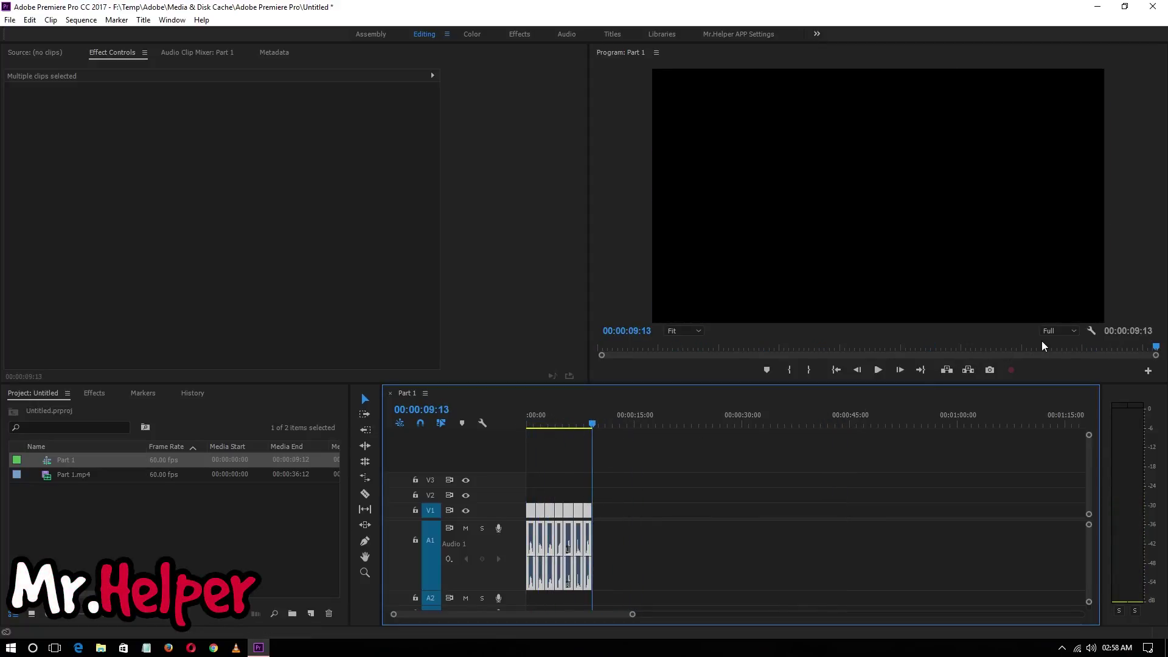
Examine the hours, minutes, seconds and frames parts of the Program monitor's playhead timecode at the end of the sequence.
{"action": "left_click", "coordinate": [649, 329]}
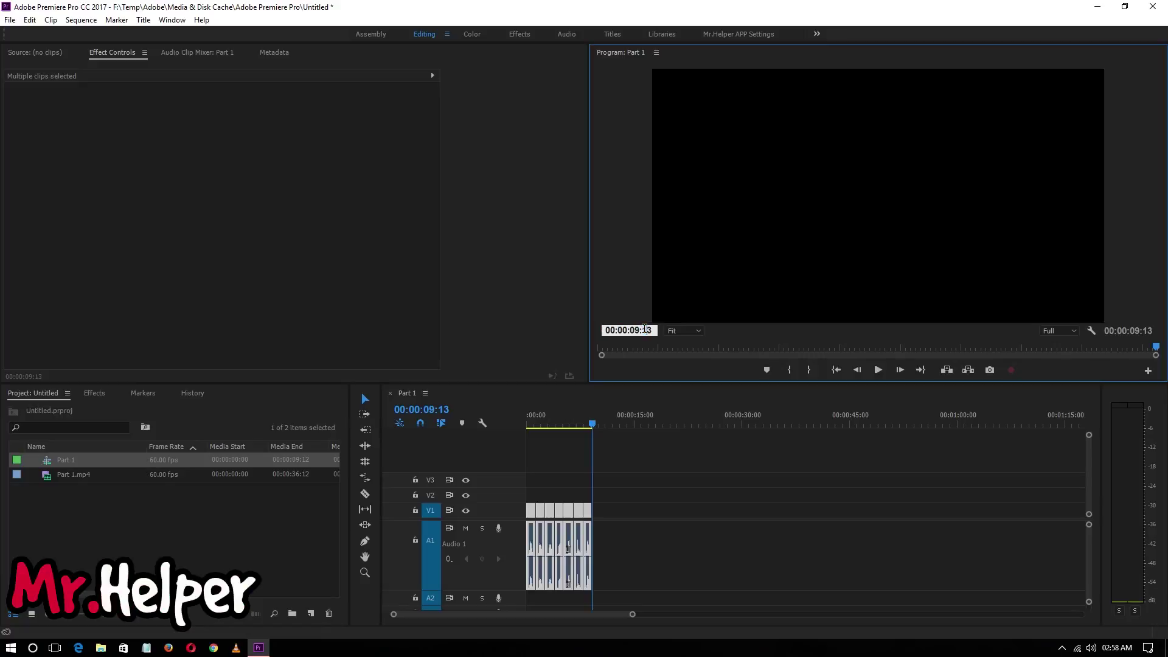
{"action": "left_click_drag", "start_coordinate": [654, 329], "coordinate": [646, 329]}
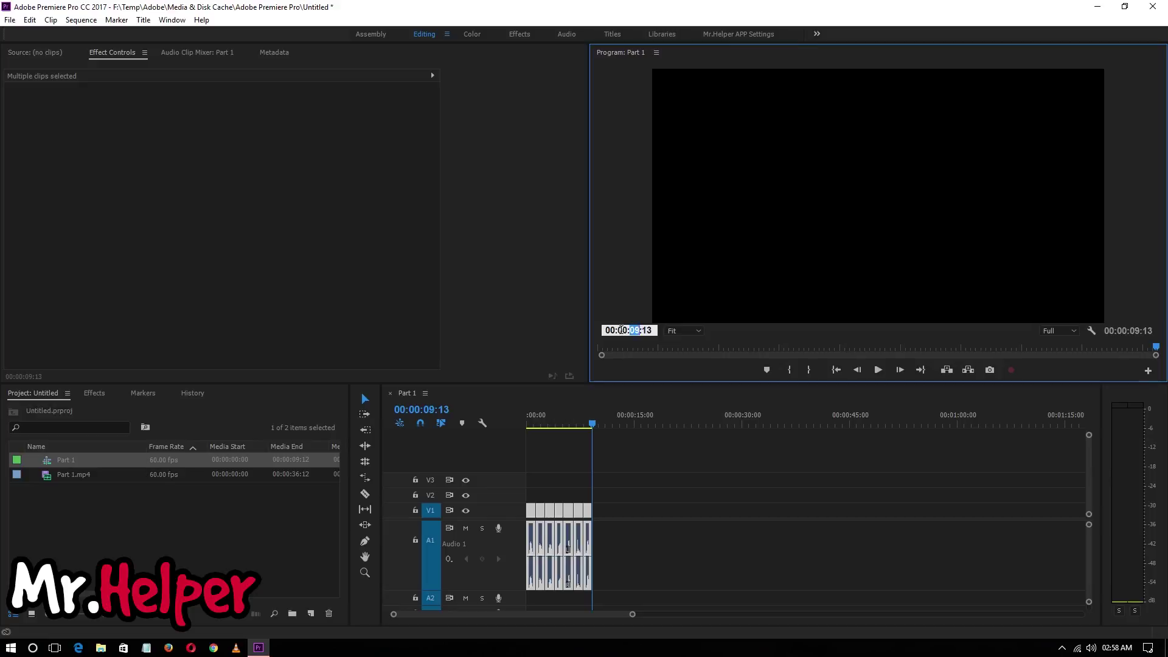
{"action": "left_click_drag", "start_coordinate": [620, 329], "coordinate": [624, 329]}
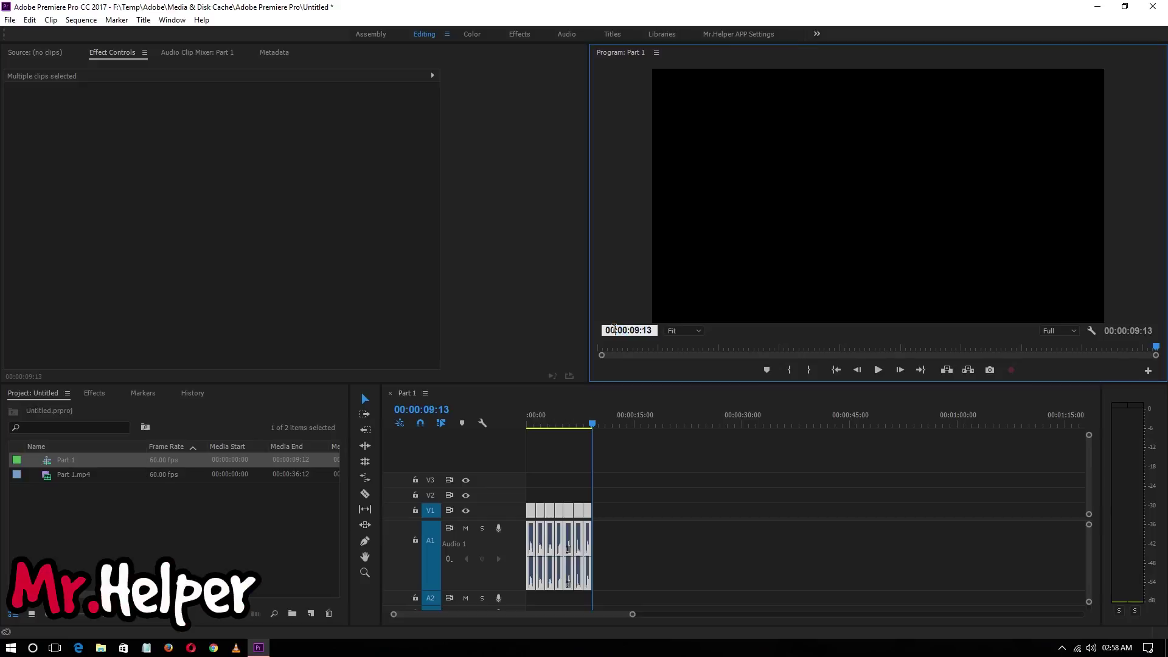
{"action": "left_click_drag", "start_coordinate": [618, 327], "coordinate": [628, 328]}
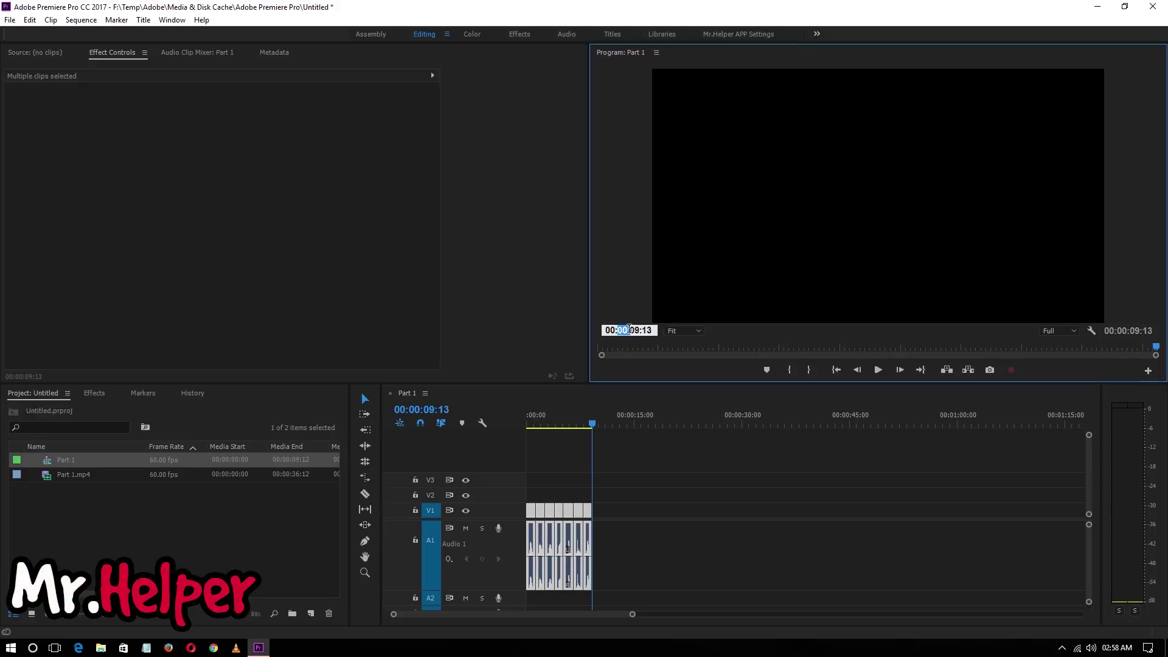
{"action": "left_click_drag", "start_coordinate": [642, 329], "coordinate": [661, 329]}
{"action": "double_click", "coordinate": [636, 329]}
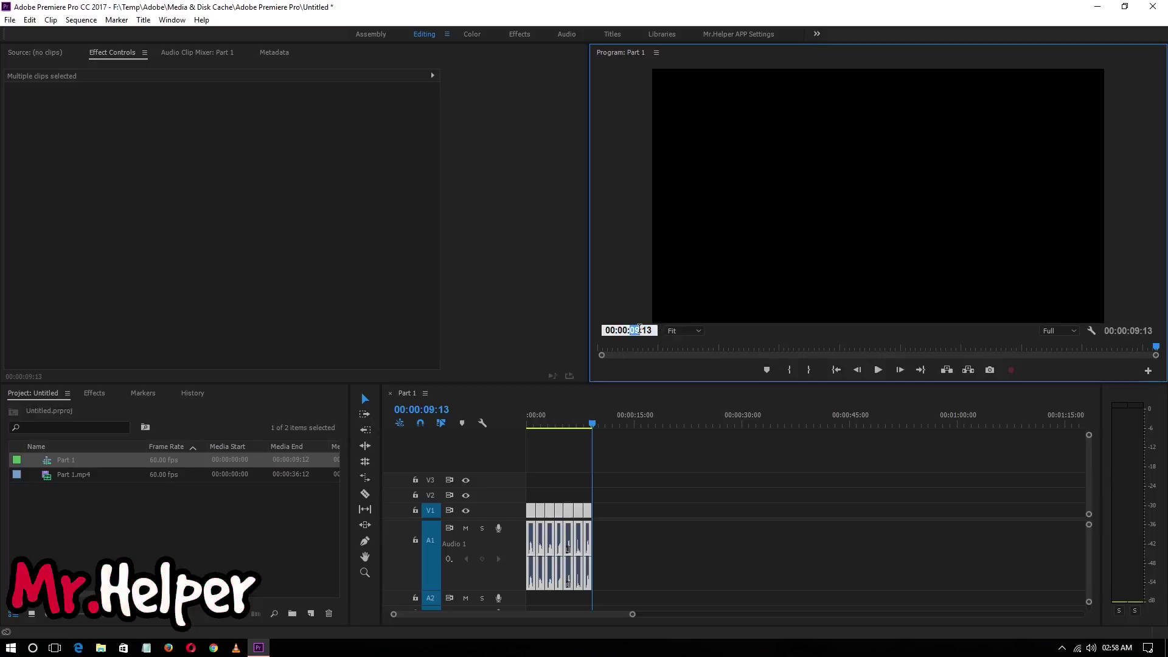
{"action": "double_click", "coordinate": [610, 330]}
Play the repositioned segments from the sequence start, return the playhead to 00:00:00:00, and scrub forward to about 00:00:08:01.
{"action": "left_click", "coordinate": [502, 437]}
{"action": "key", "text": "space"}
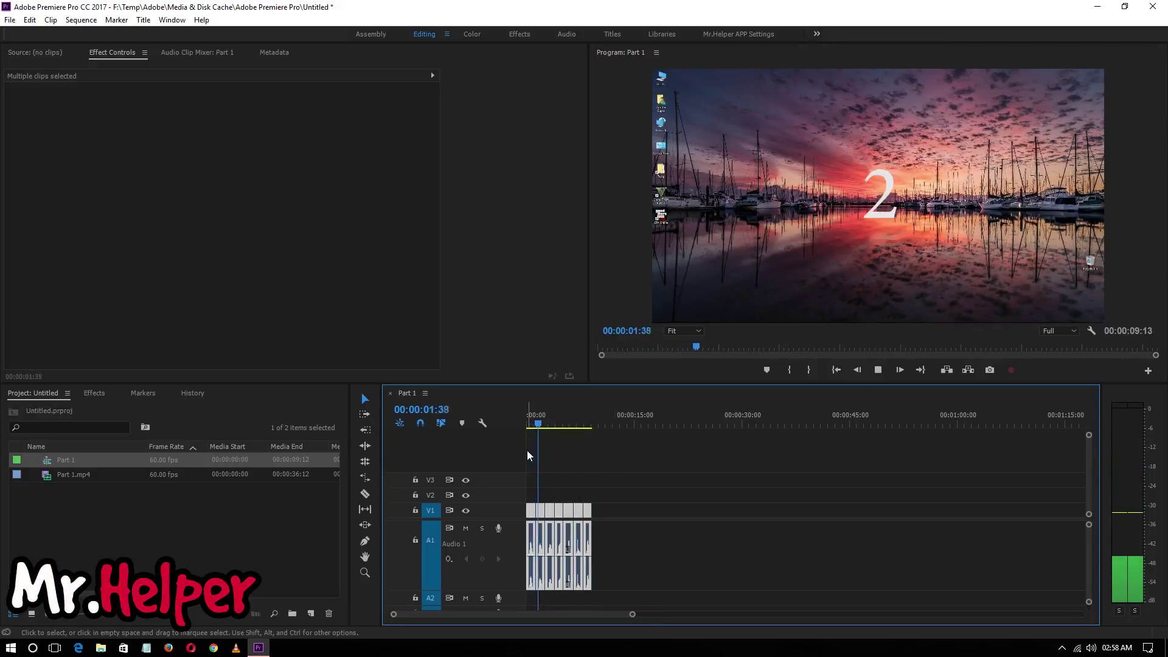
{"action": "key", "text": "space"}
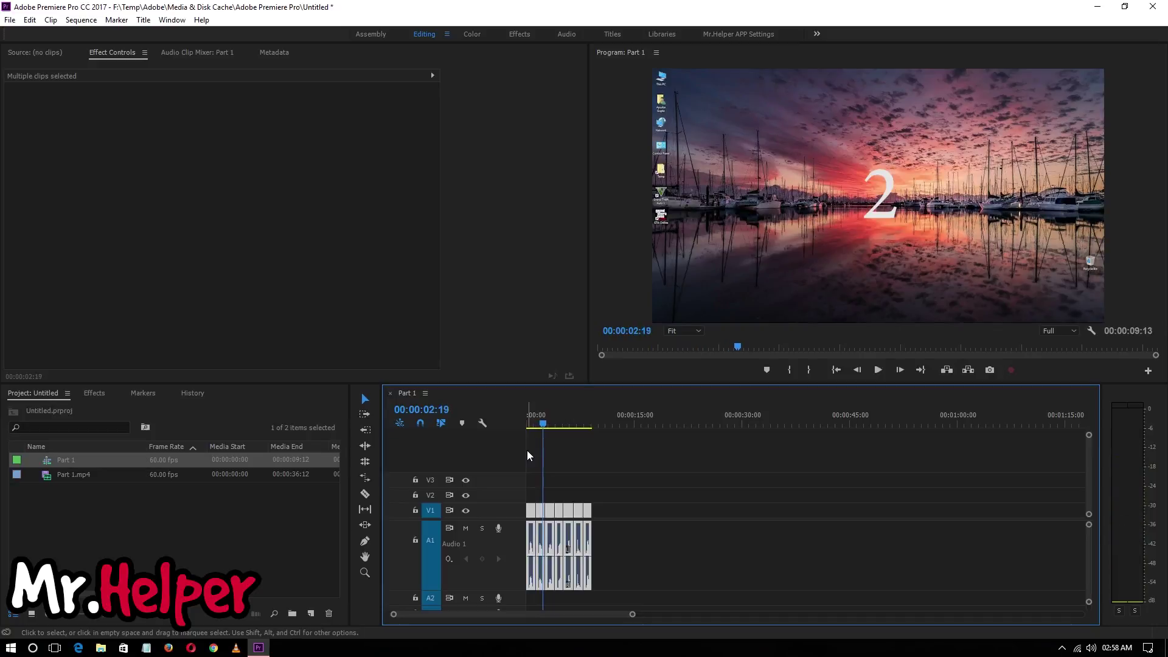
{"action": "left_click_drag", "start_coordinate": [539, 426], "coordinate": [498, 424]}
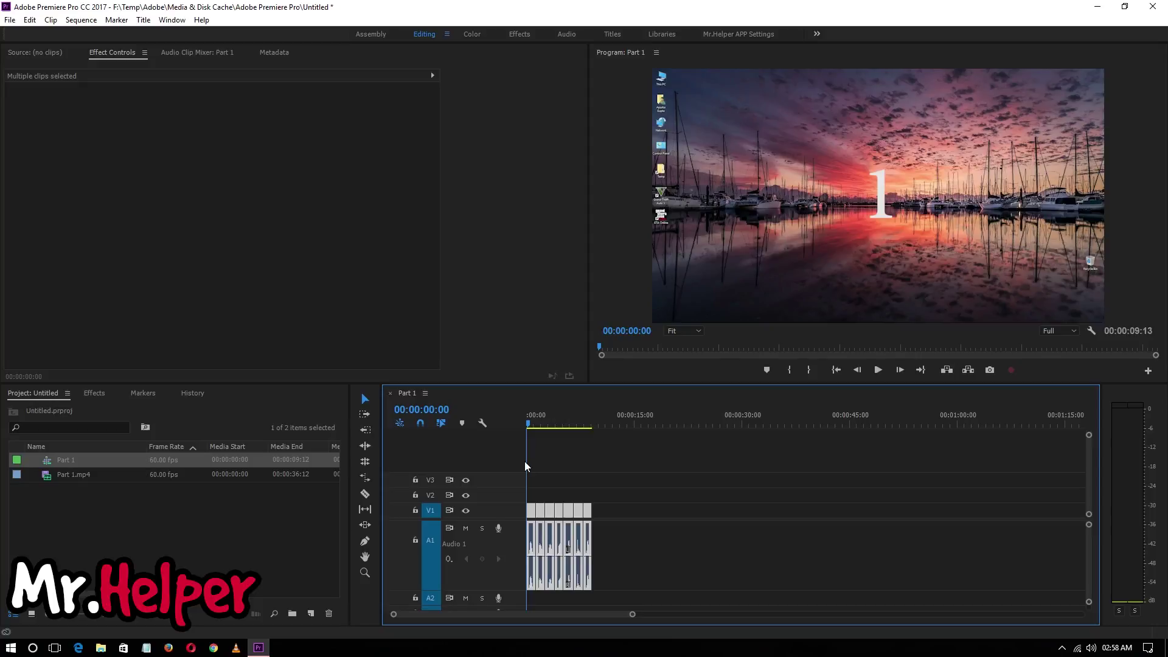
{"action": "left_click_drag", "start_coordinate": [527, 422], "coordinate": [582, 431]}
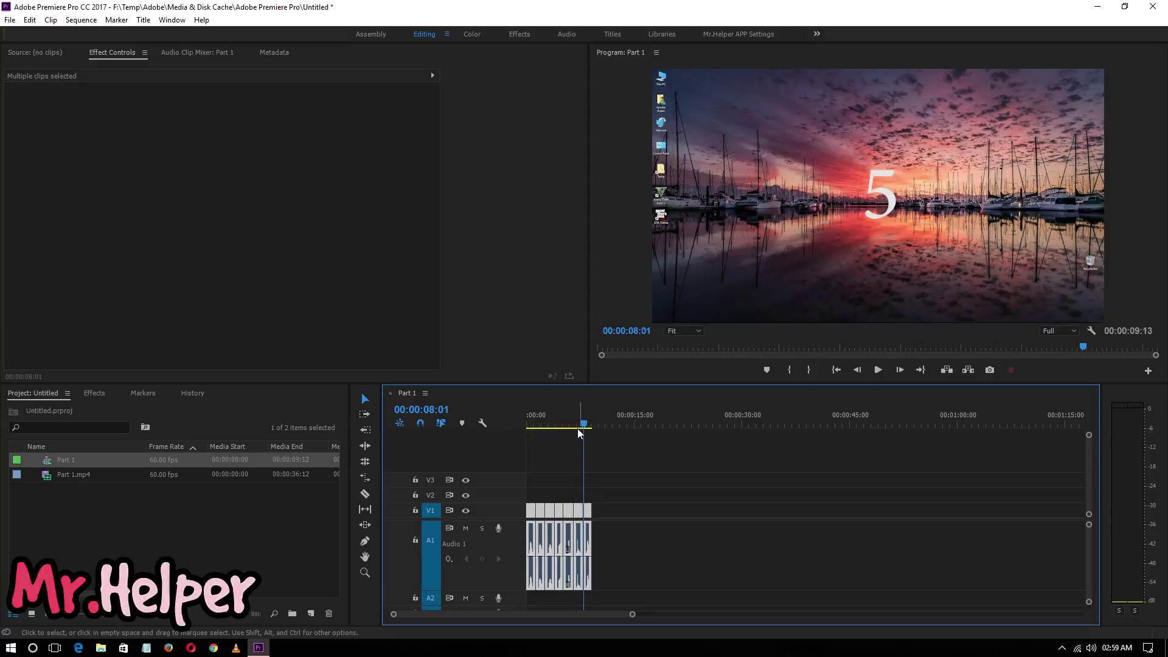